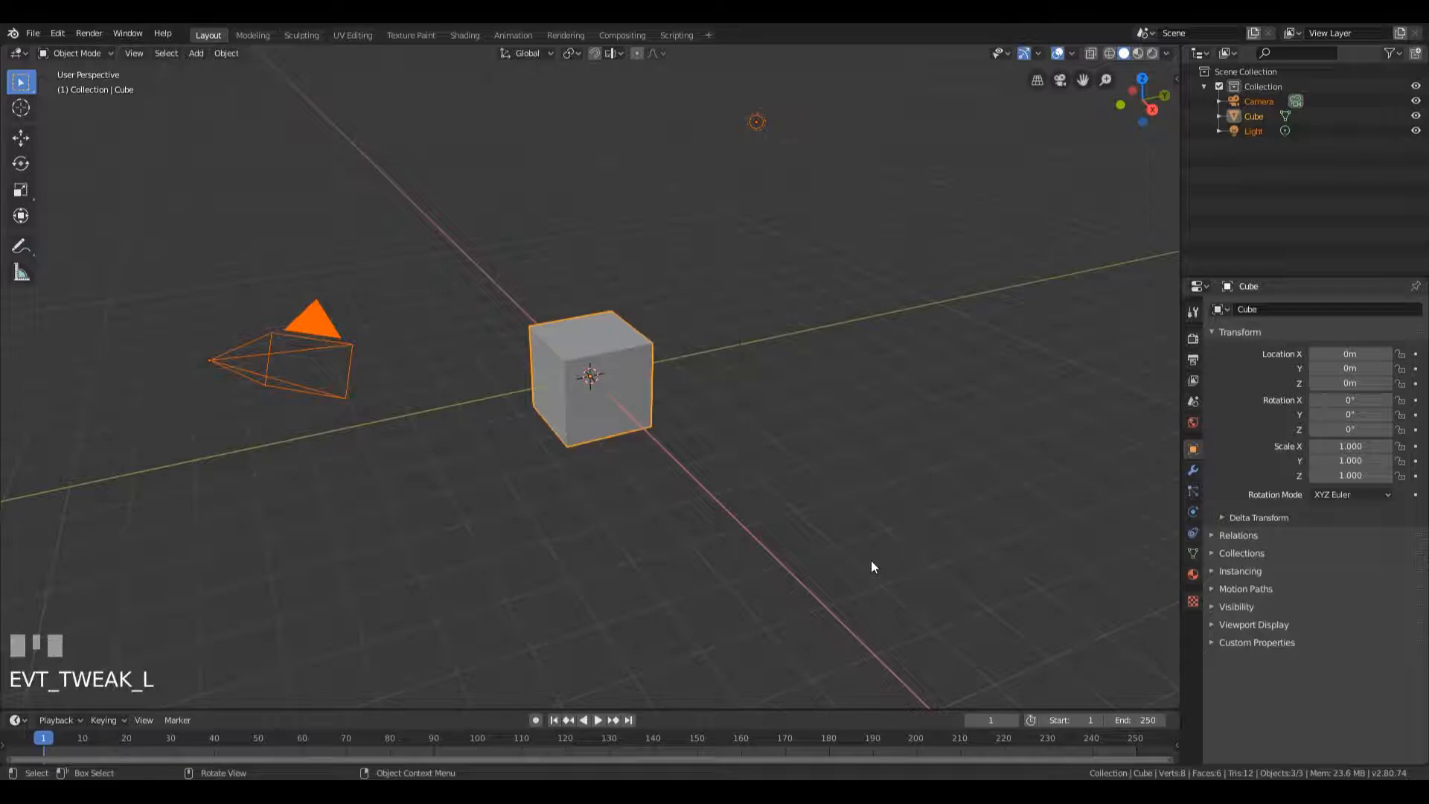
- Delete the default cube, camera and light, and add a mesh plane at the origin
key(x)
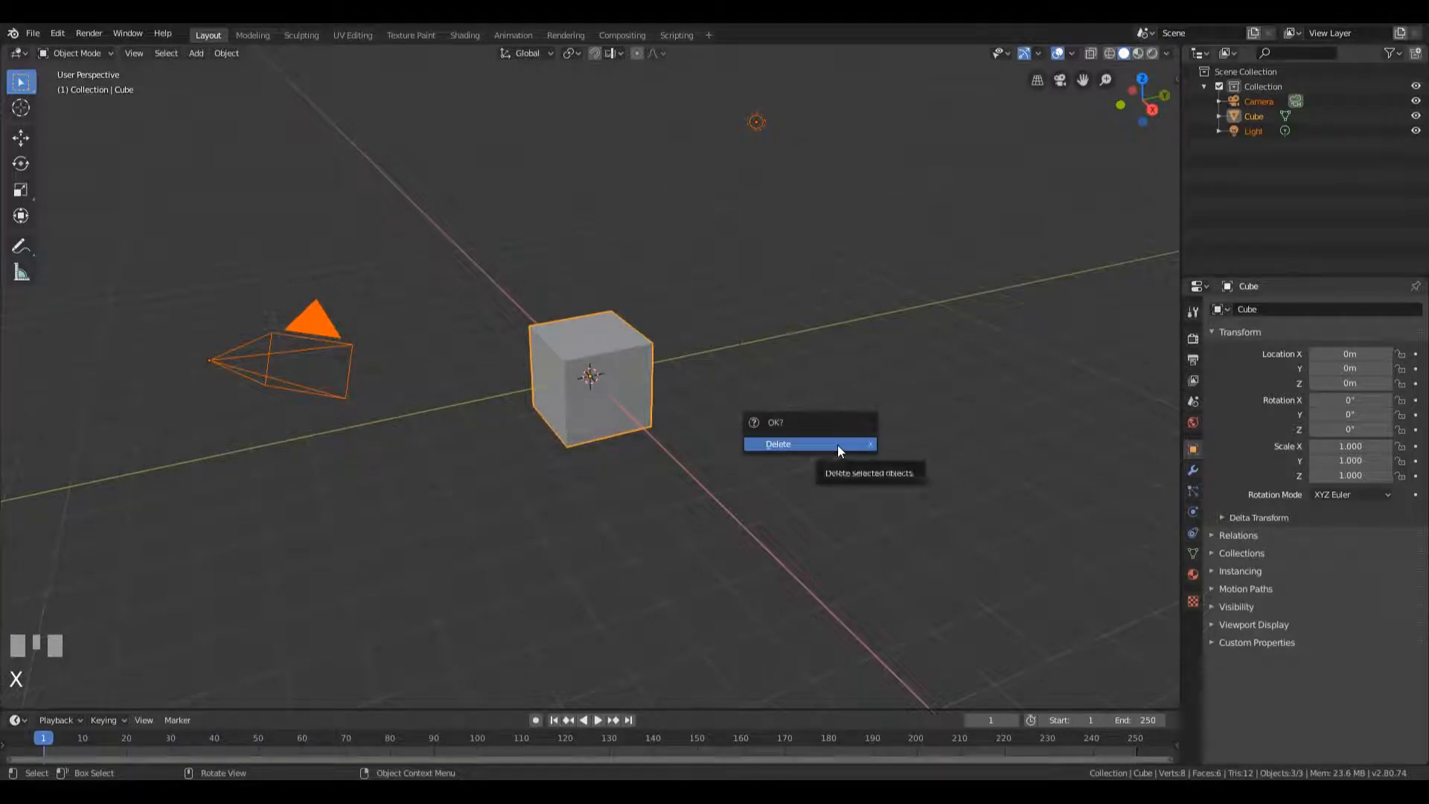
click(837, 445)
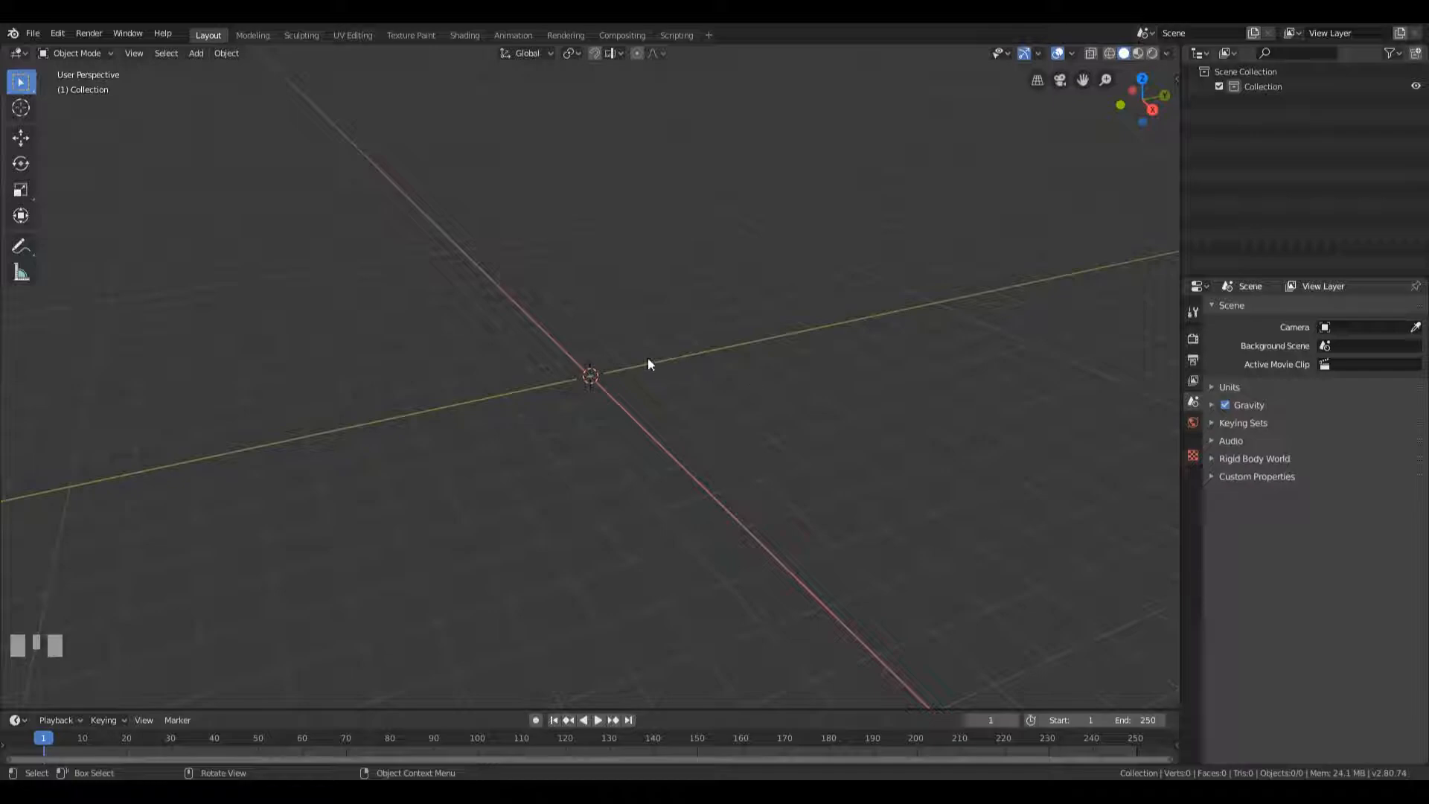
key(shift+a)
mouse_move(648, 359)
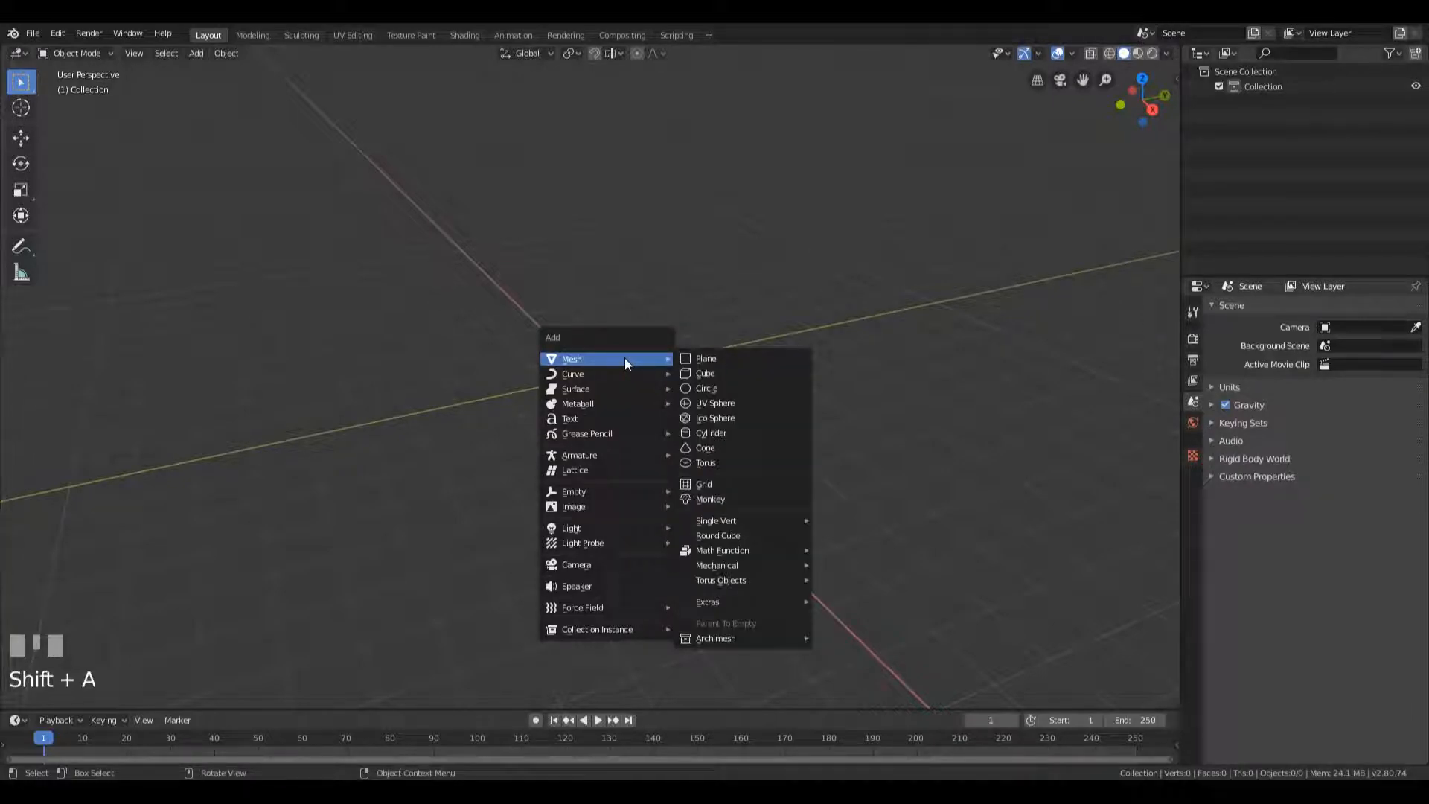
click(761, 362)
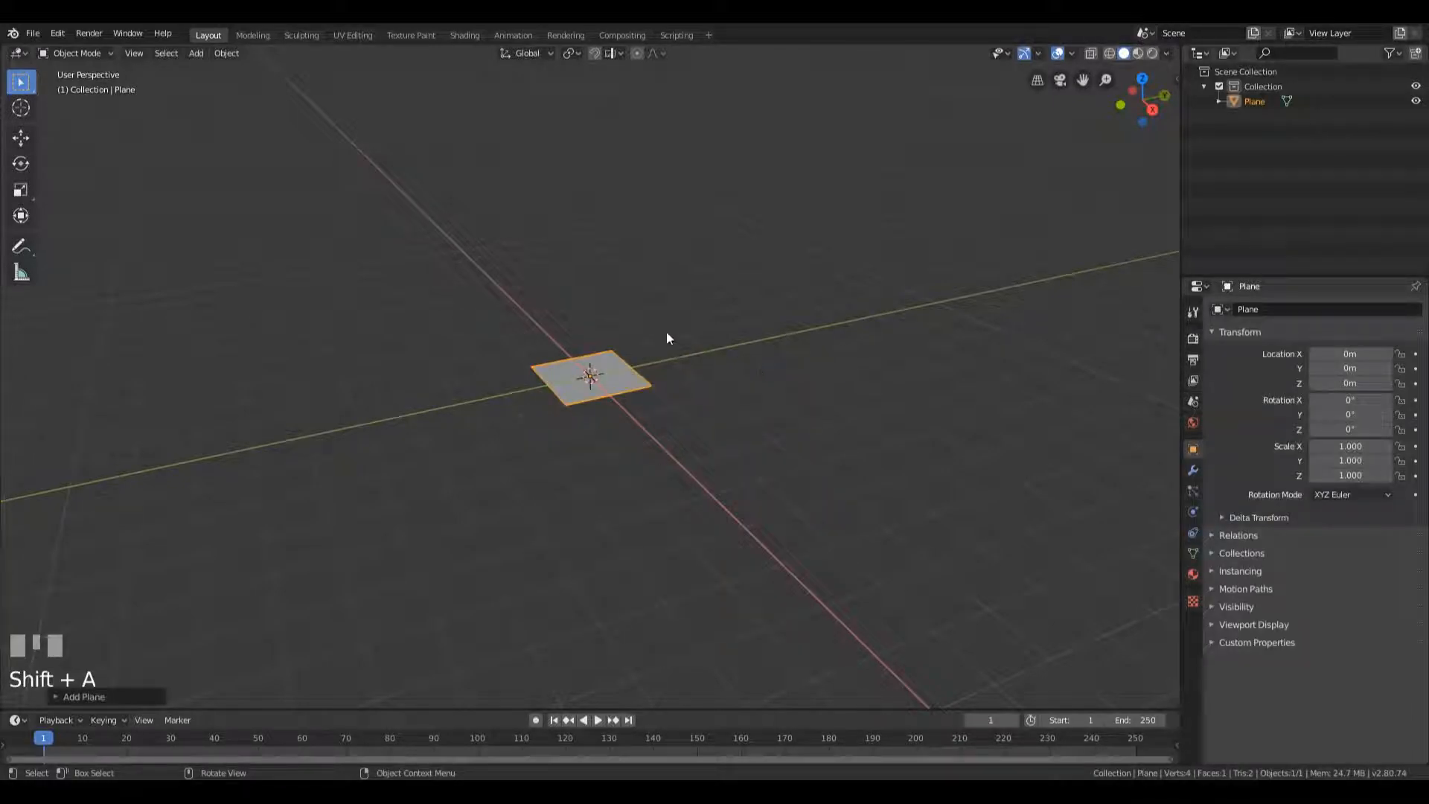
- Scale the plane's mesh by a factor of 4 in Edit Mode and return to Object Mode
middle_drag(685, 384, 728, 399)
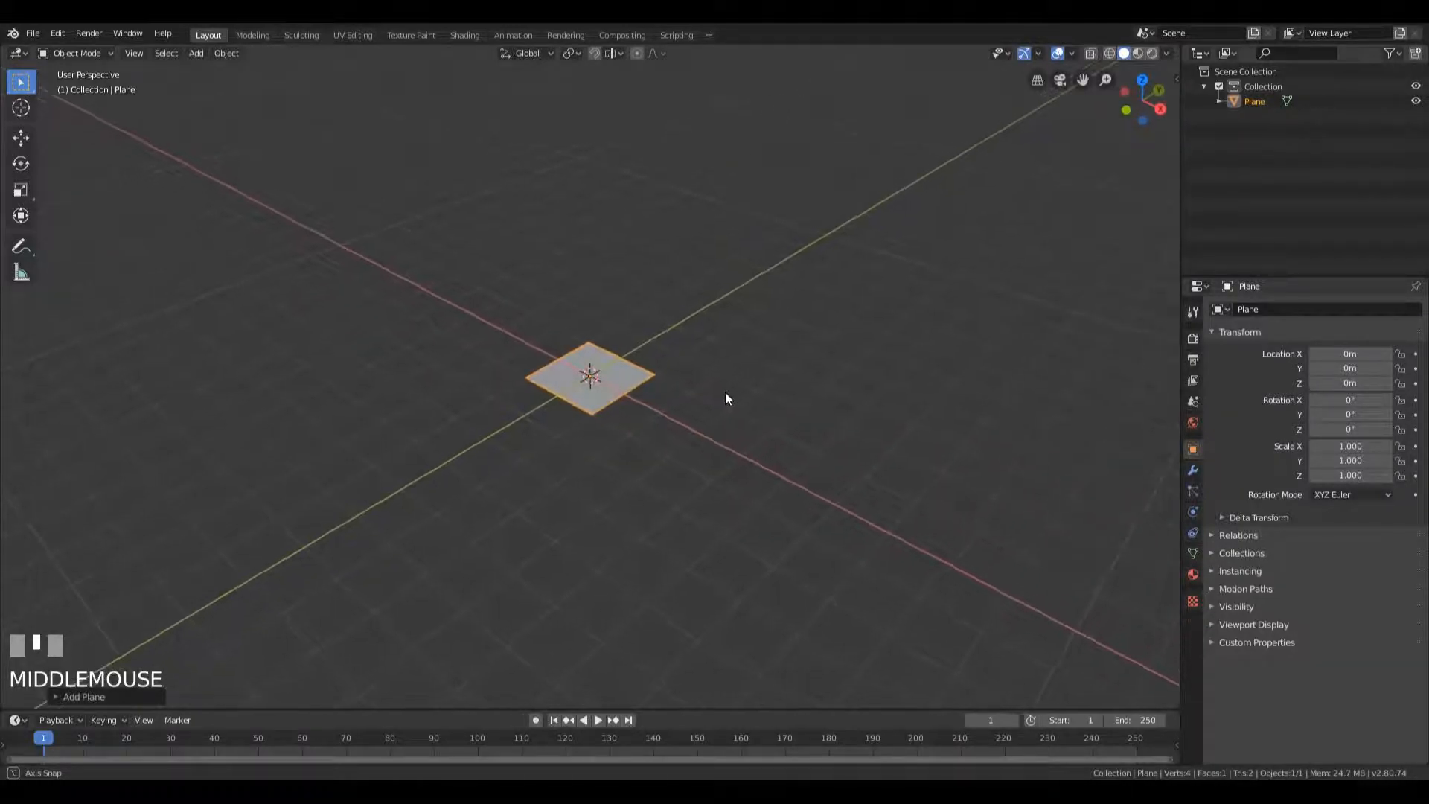
scroll(728, 398, down, 1)
key(Tab)
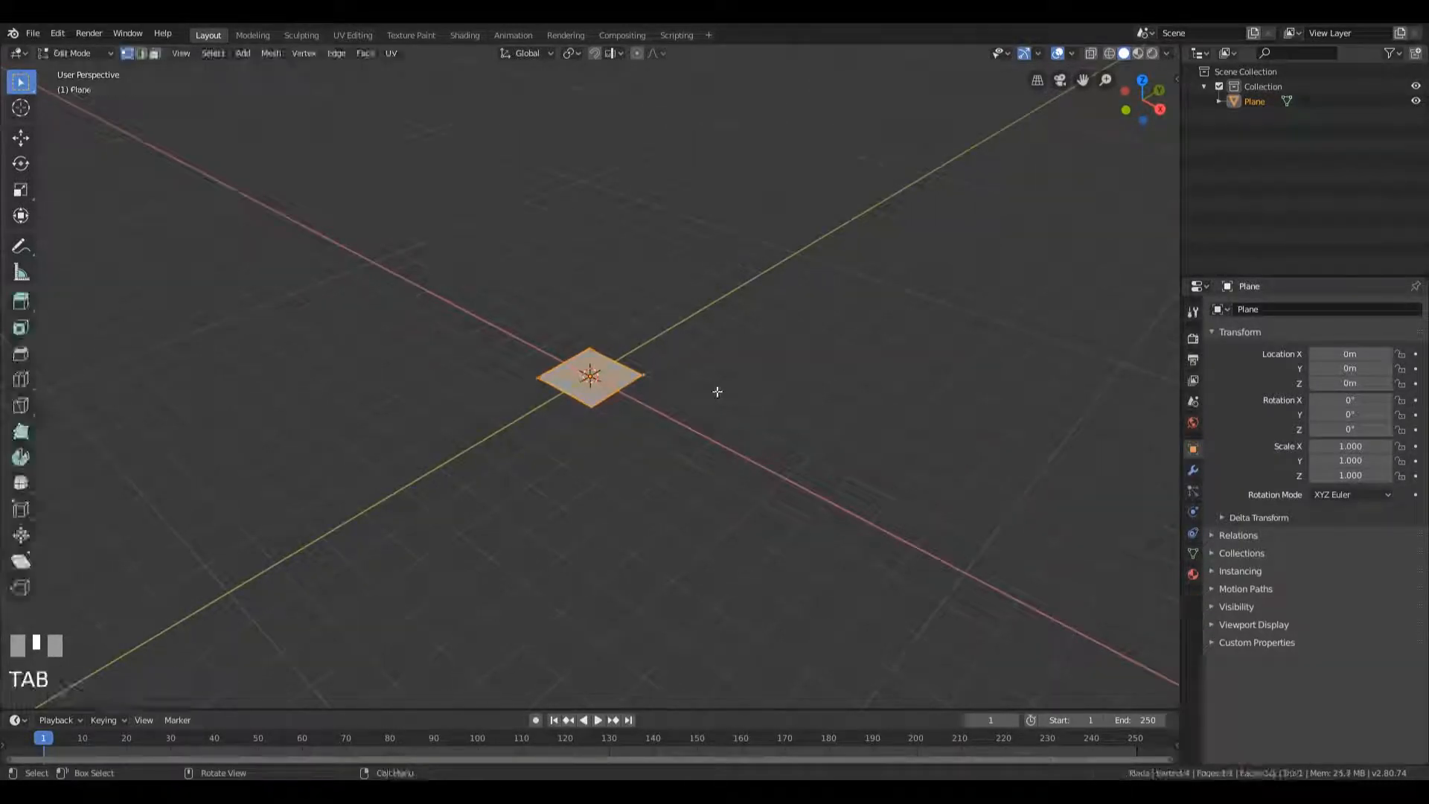
key(s)
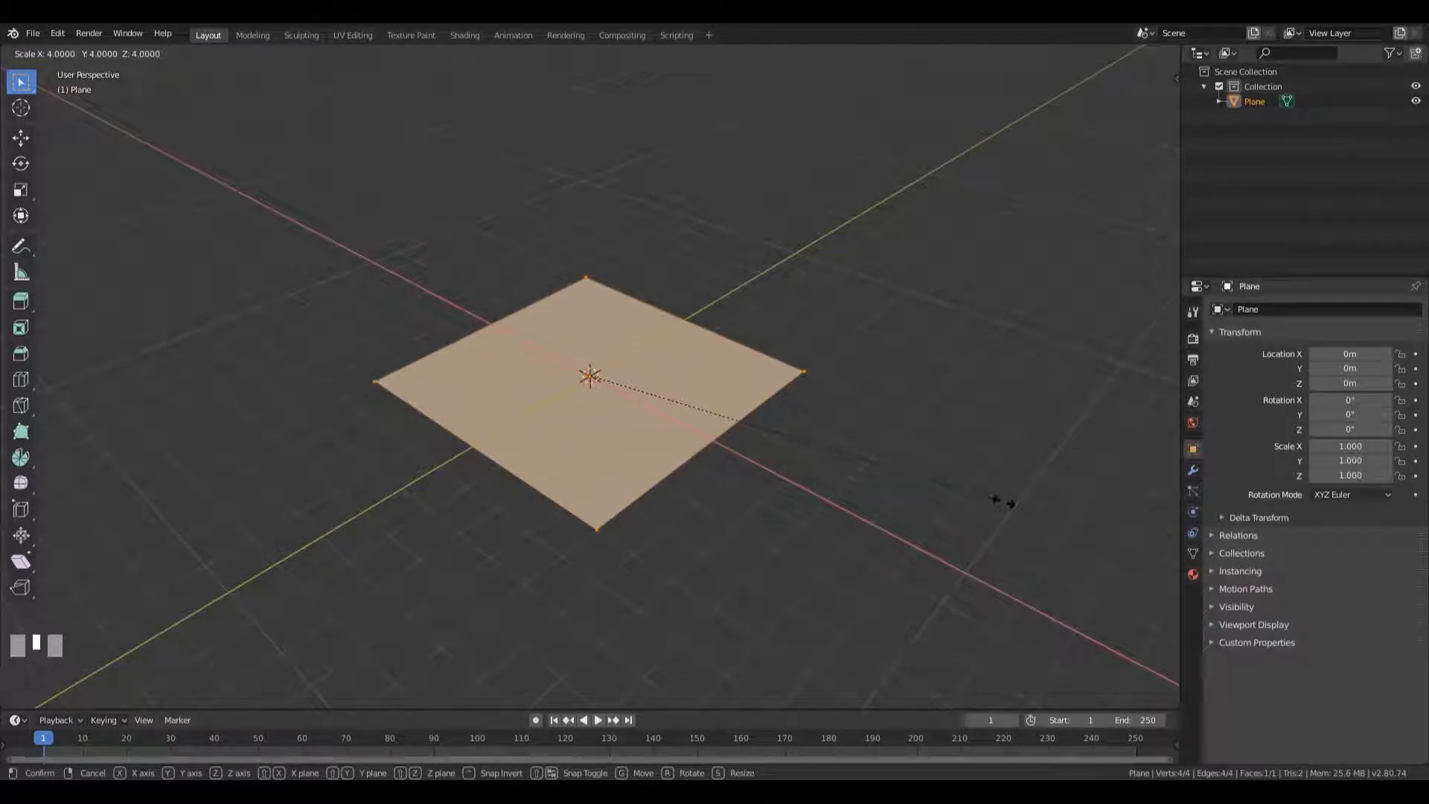
ctrl+click(916, 444)
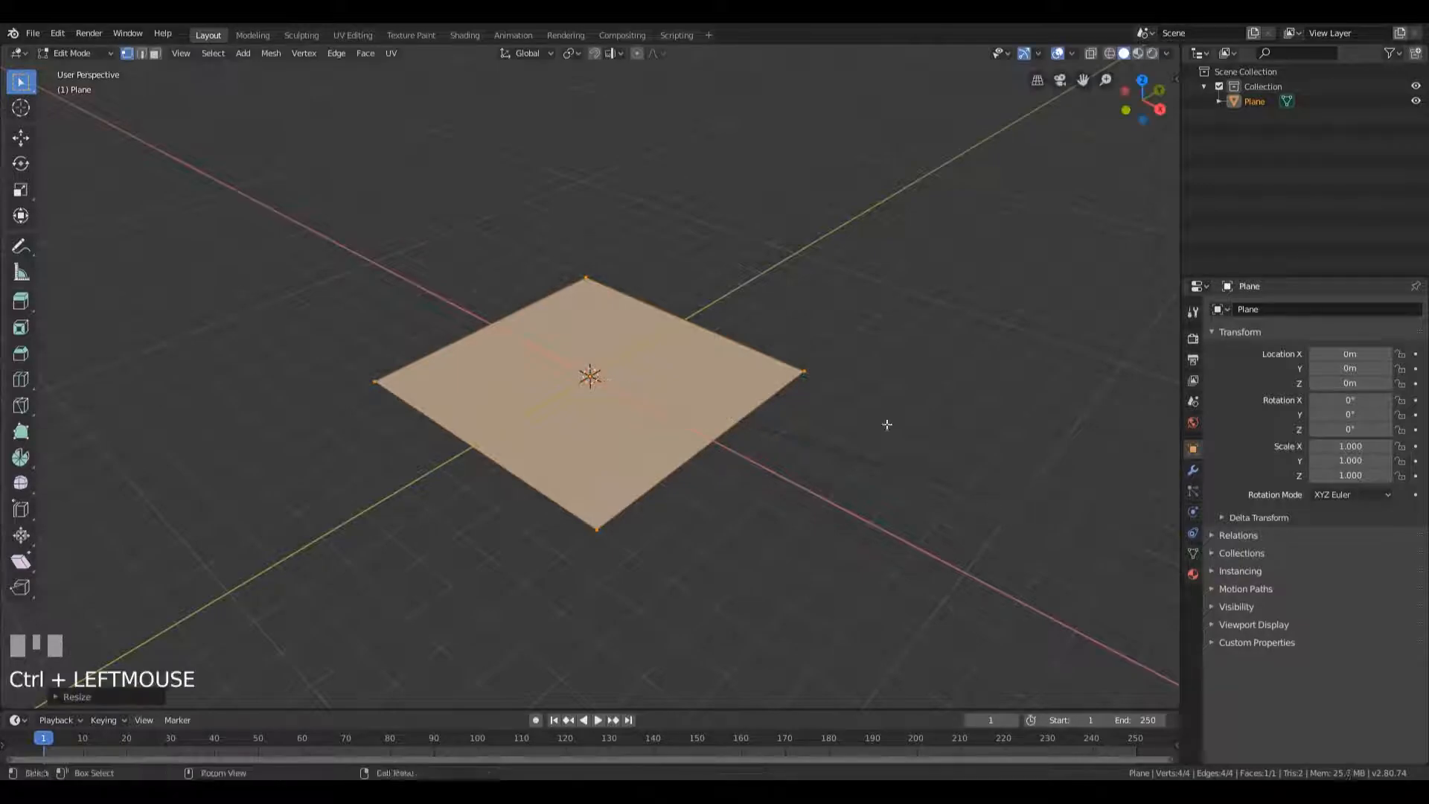
key(Tab)
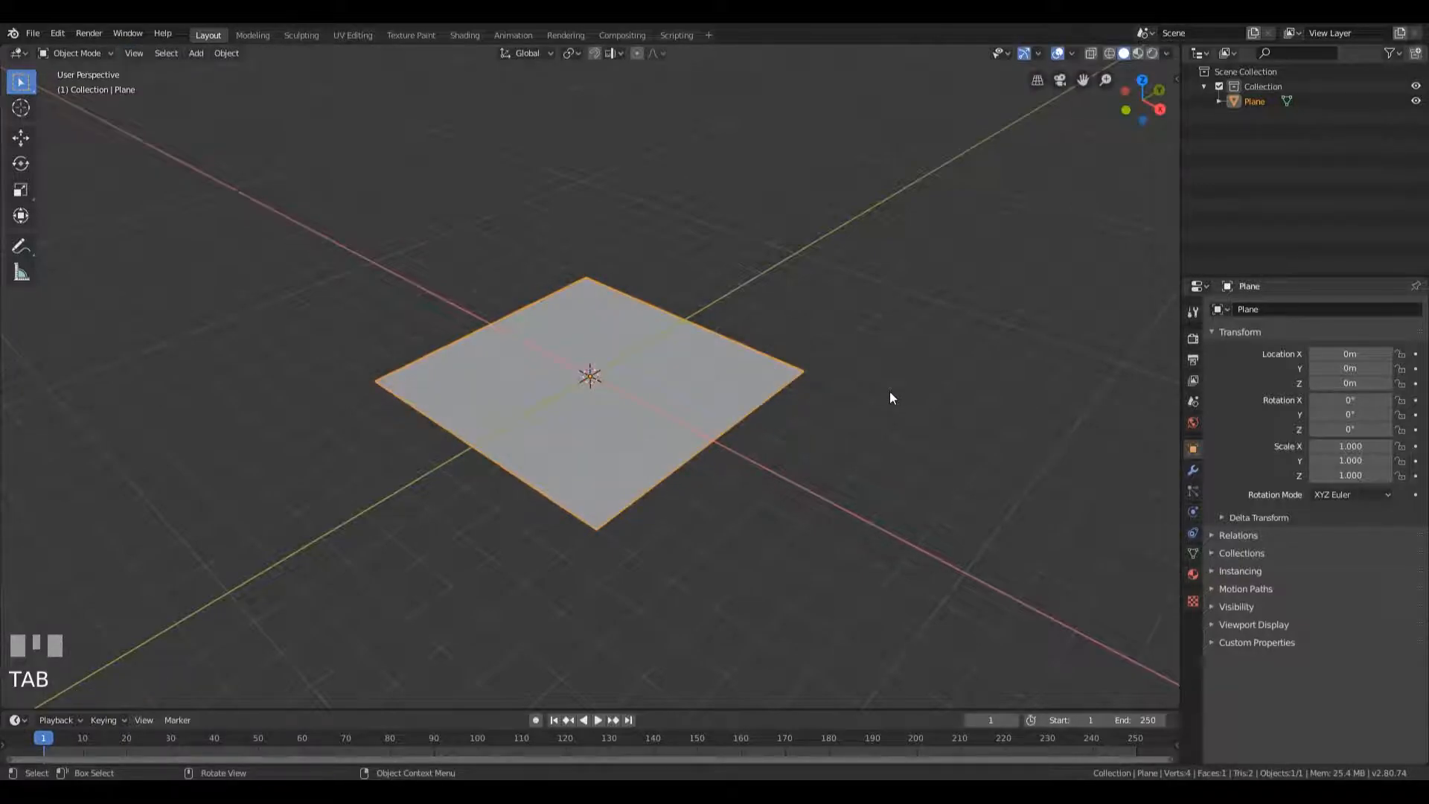
- Rename the enlarged plane as Ground
double_click(1266, 101)
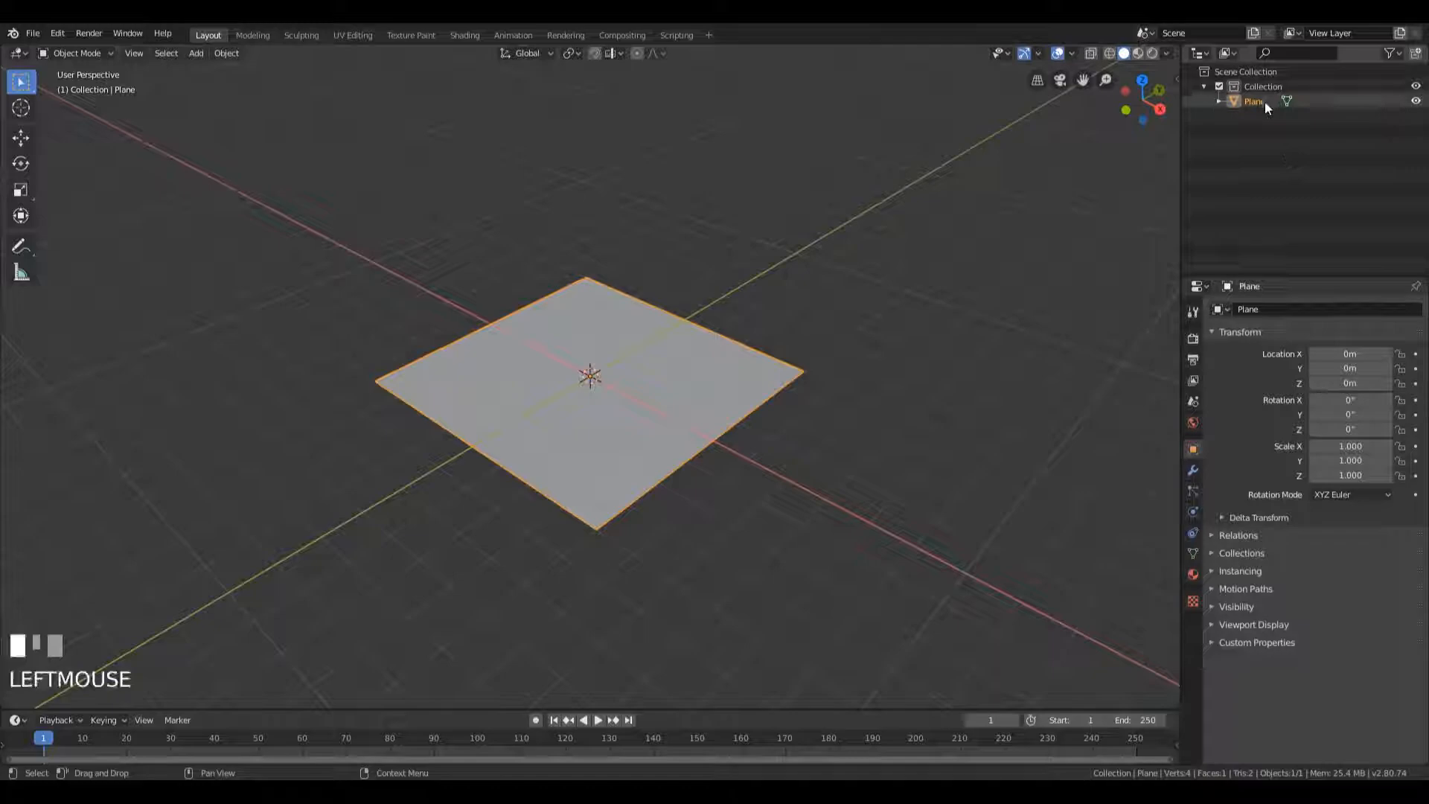
text(Grou)
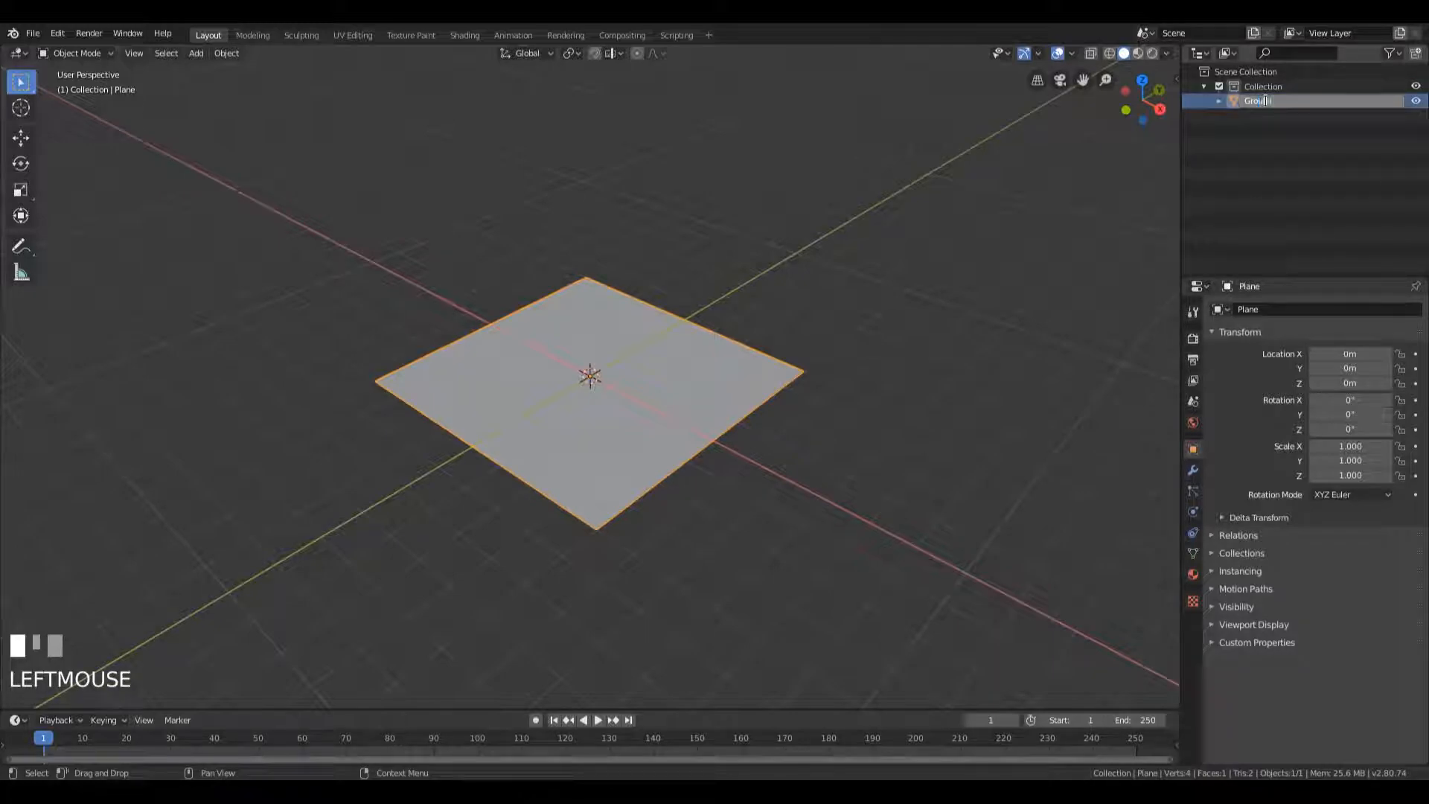
text(nd)
key(Return)
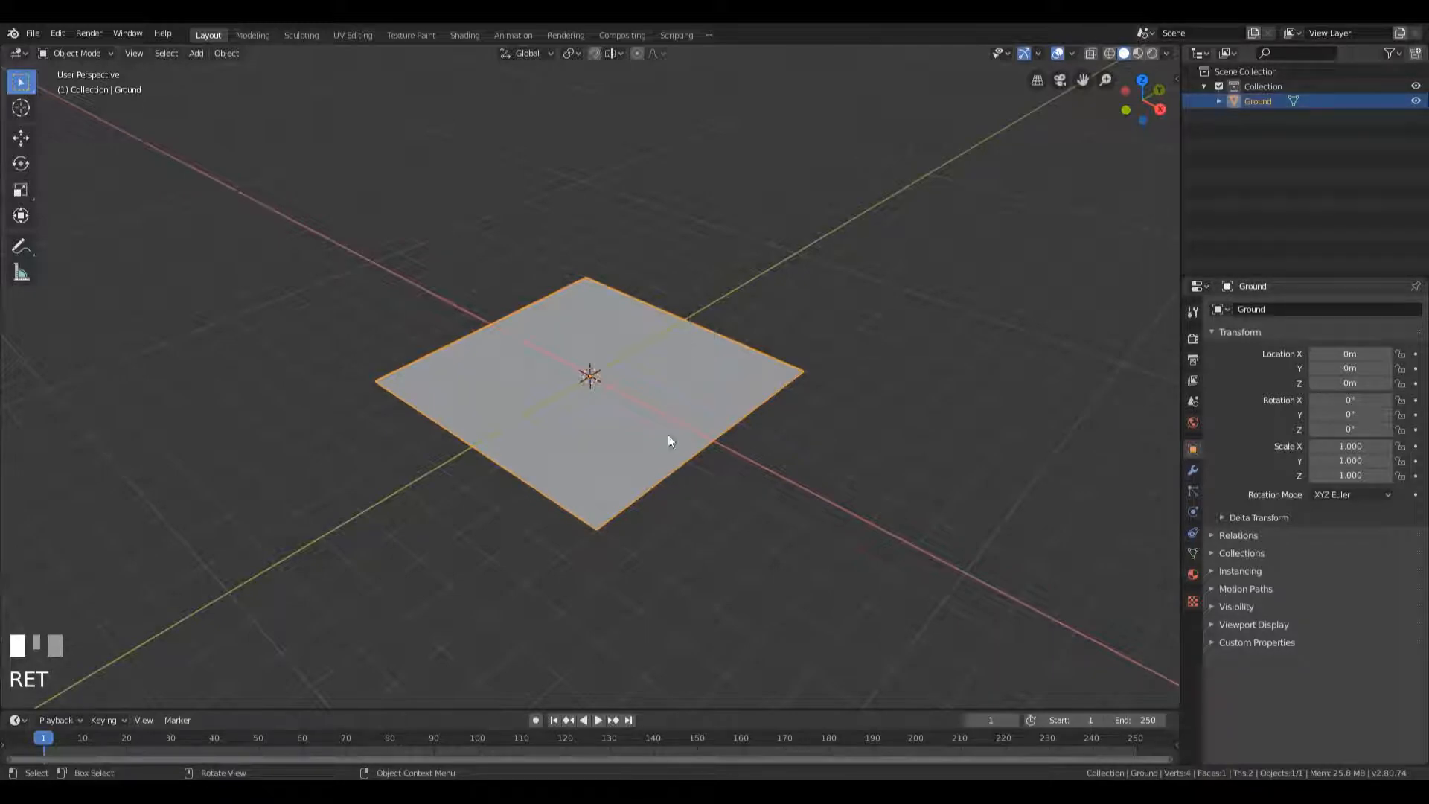
- Add a second mesh plane at the origin and name it Ruin
middle_drag(547, 404, 499, 410)
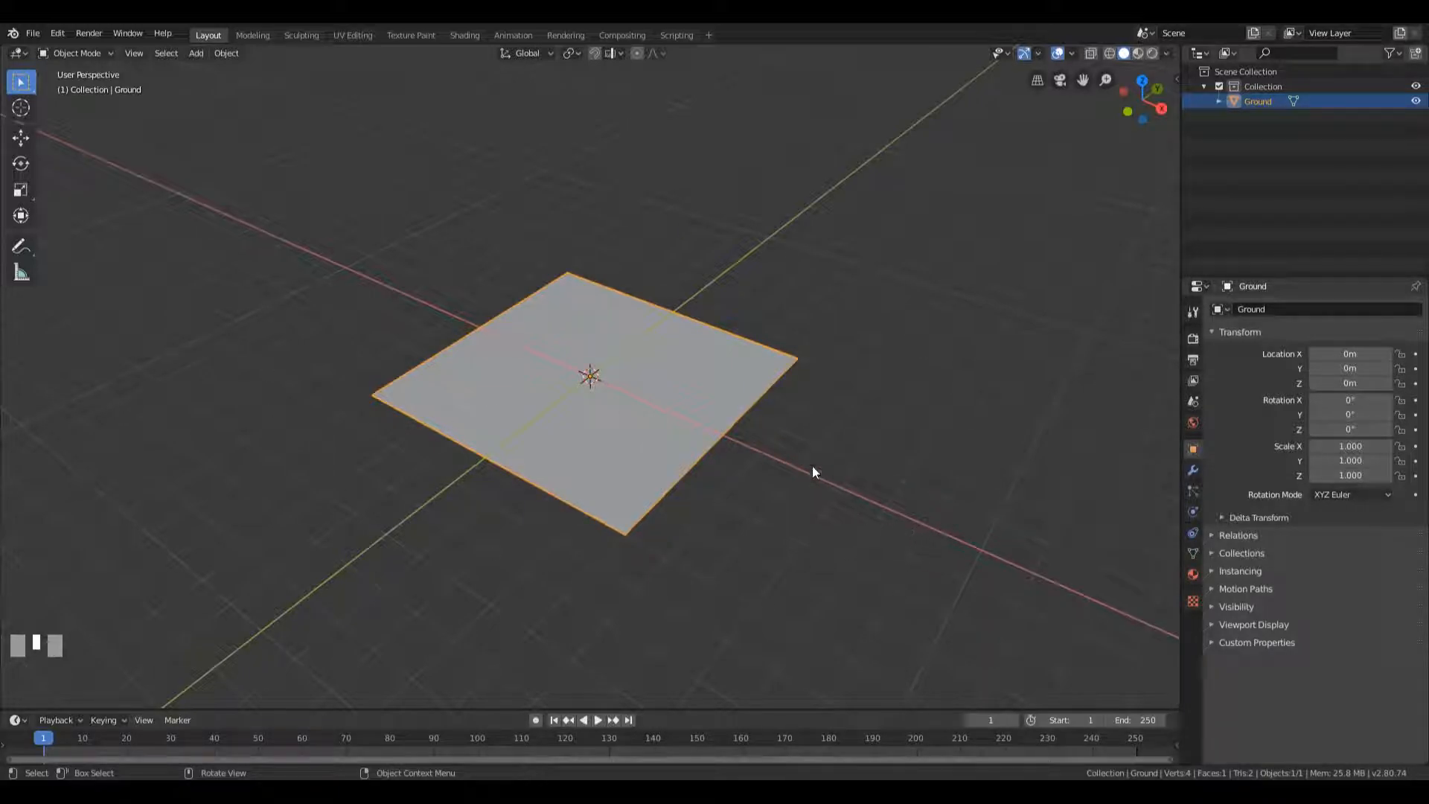
key(shift+a)
mouse_move(757, 419)
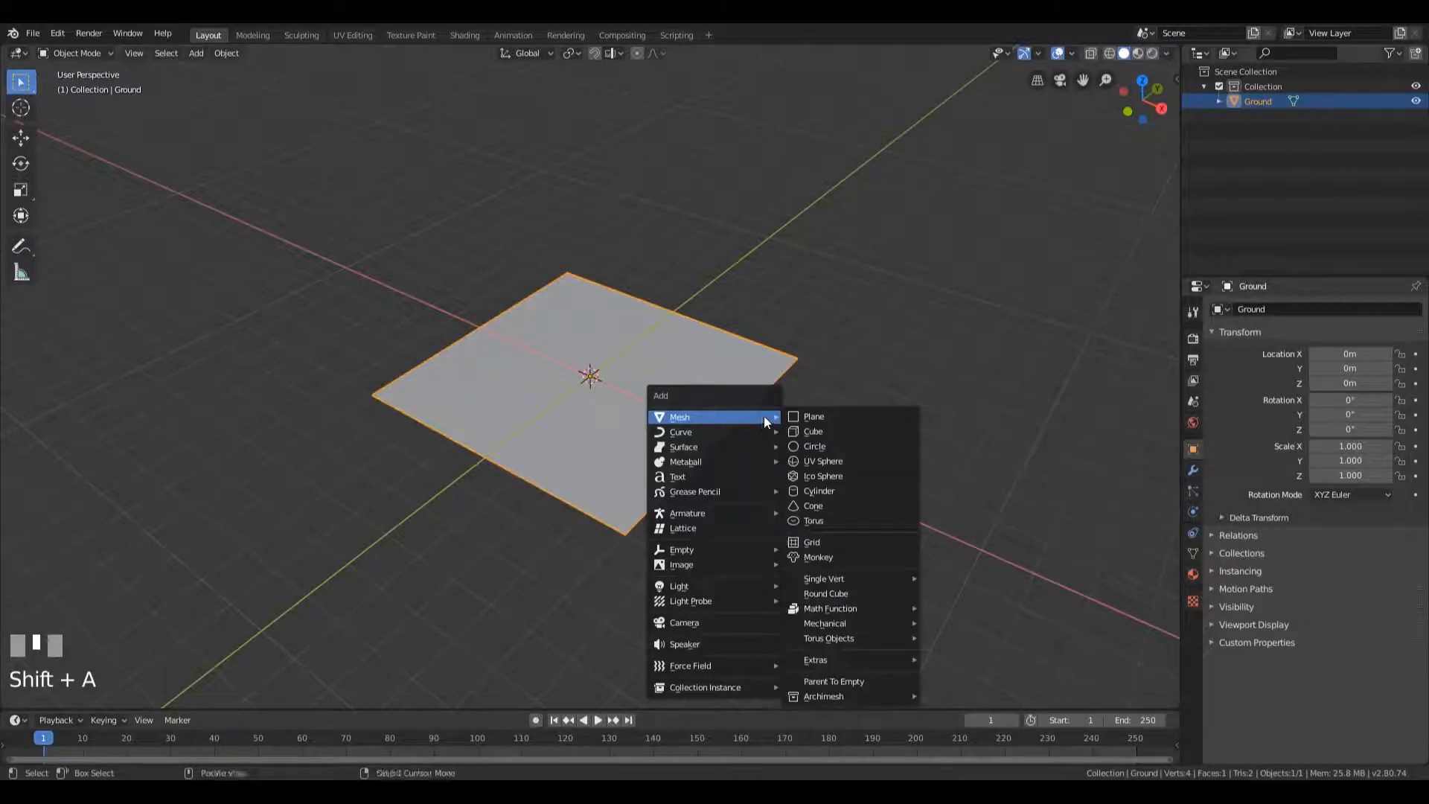
click(862, 422)
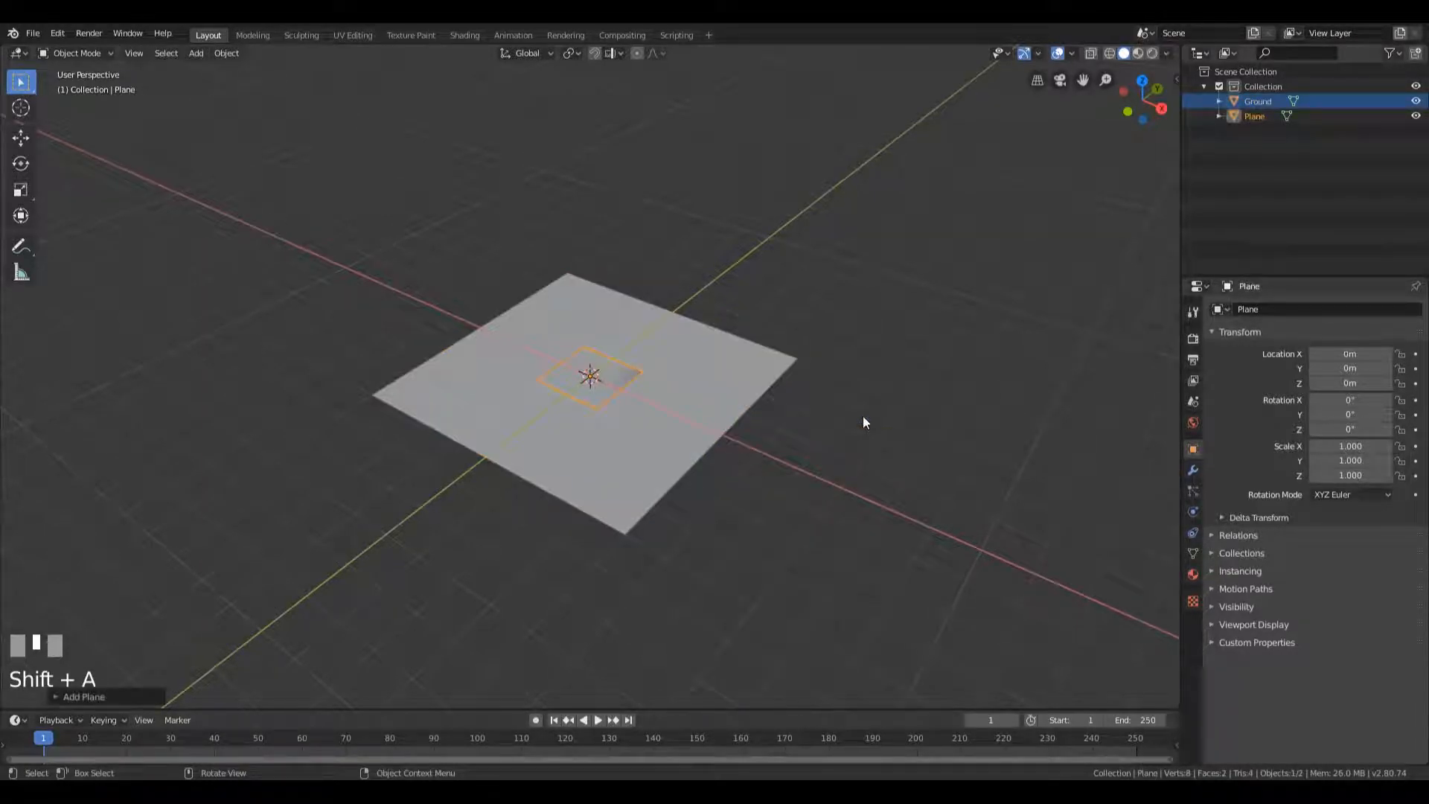
double_click(1253, 117)
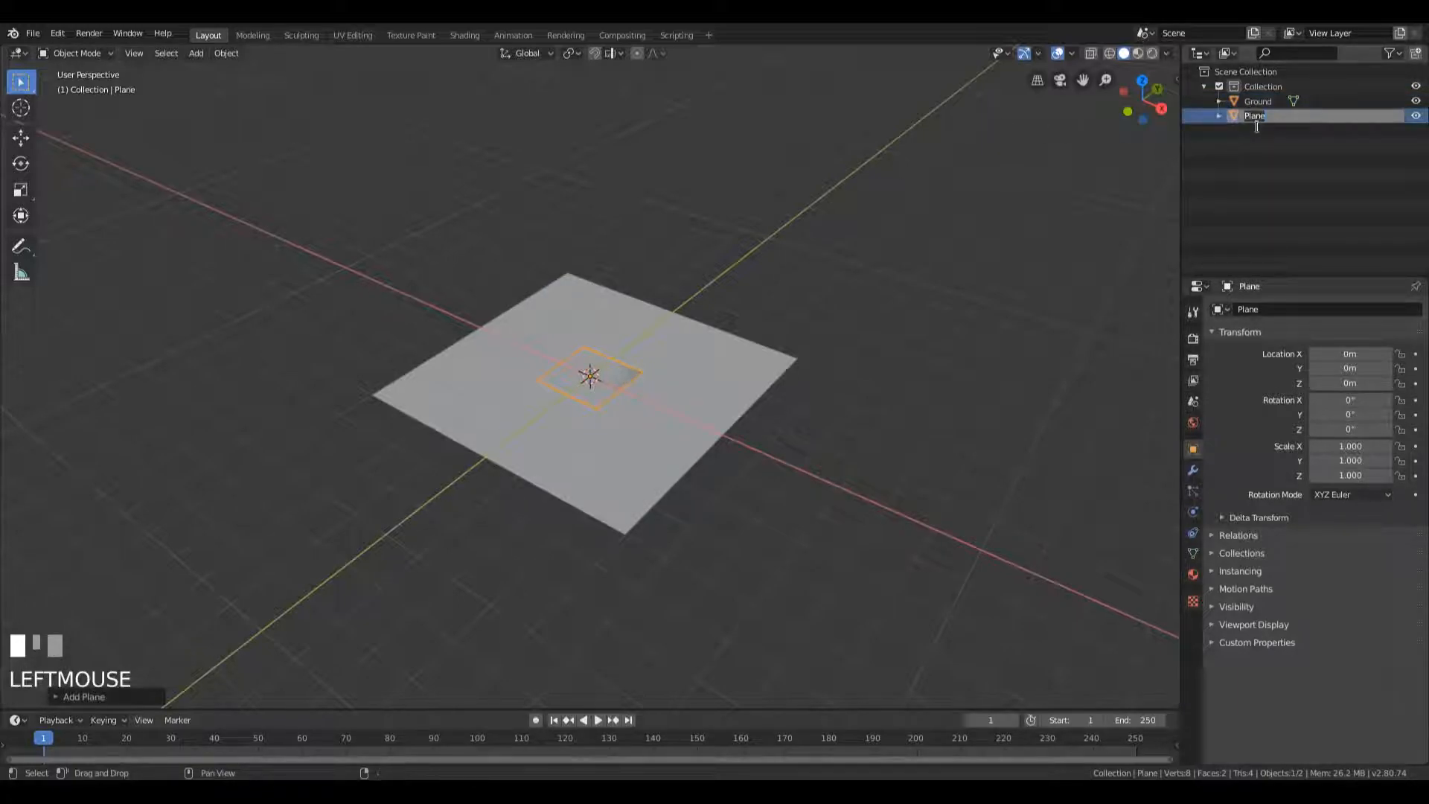
text(Ruin)
key(Return)
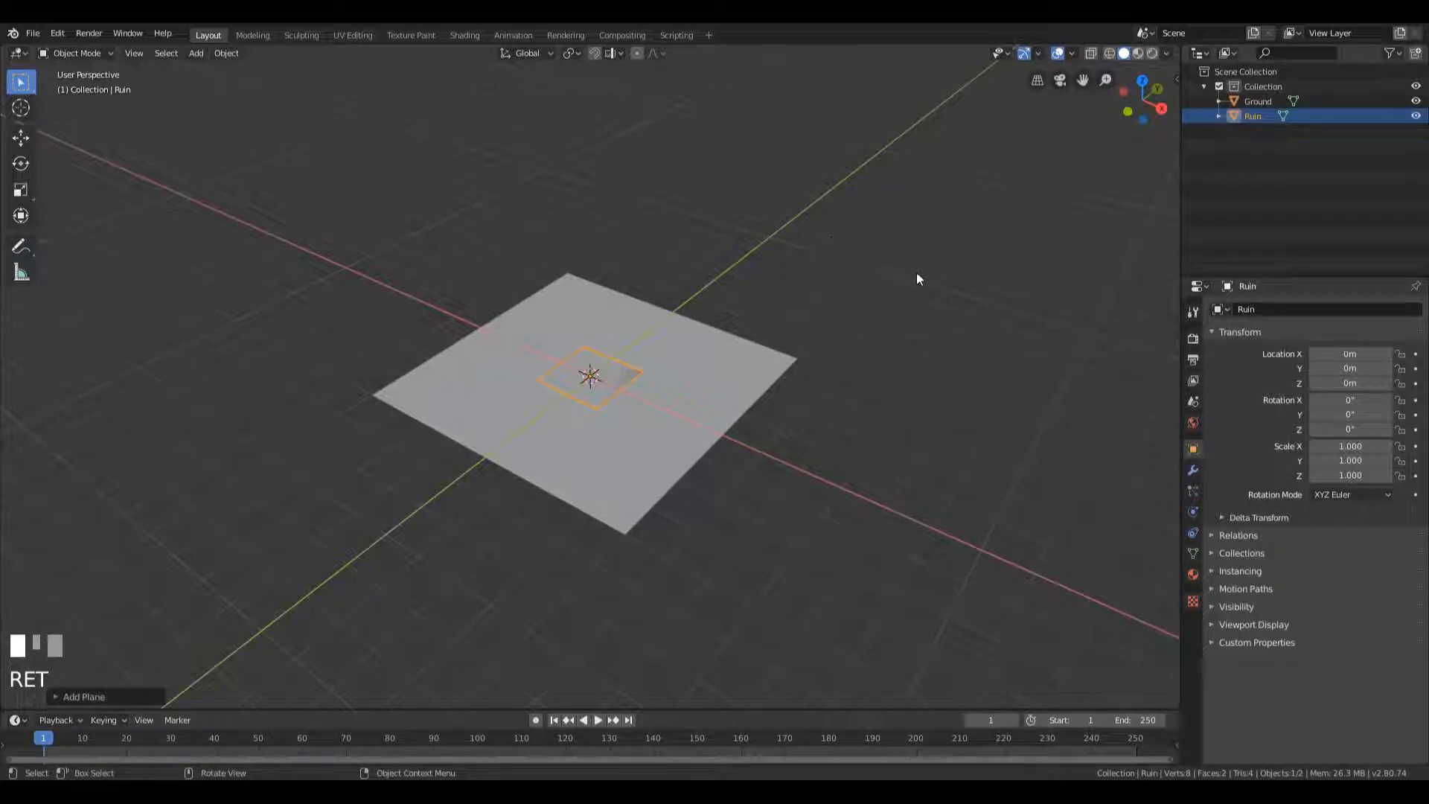
- In a wireframe top view, move the Ruin plane's left-hand edge by -2.5 m along the X axis
key(KP_7)
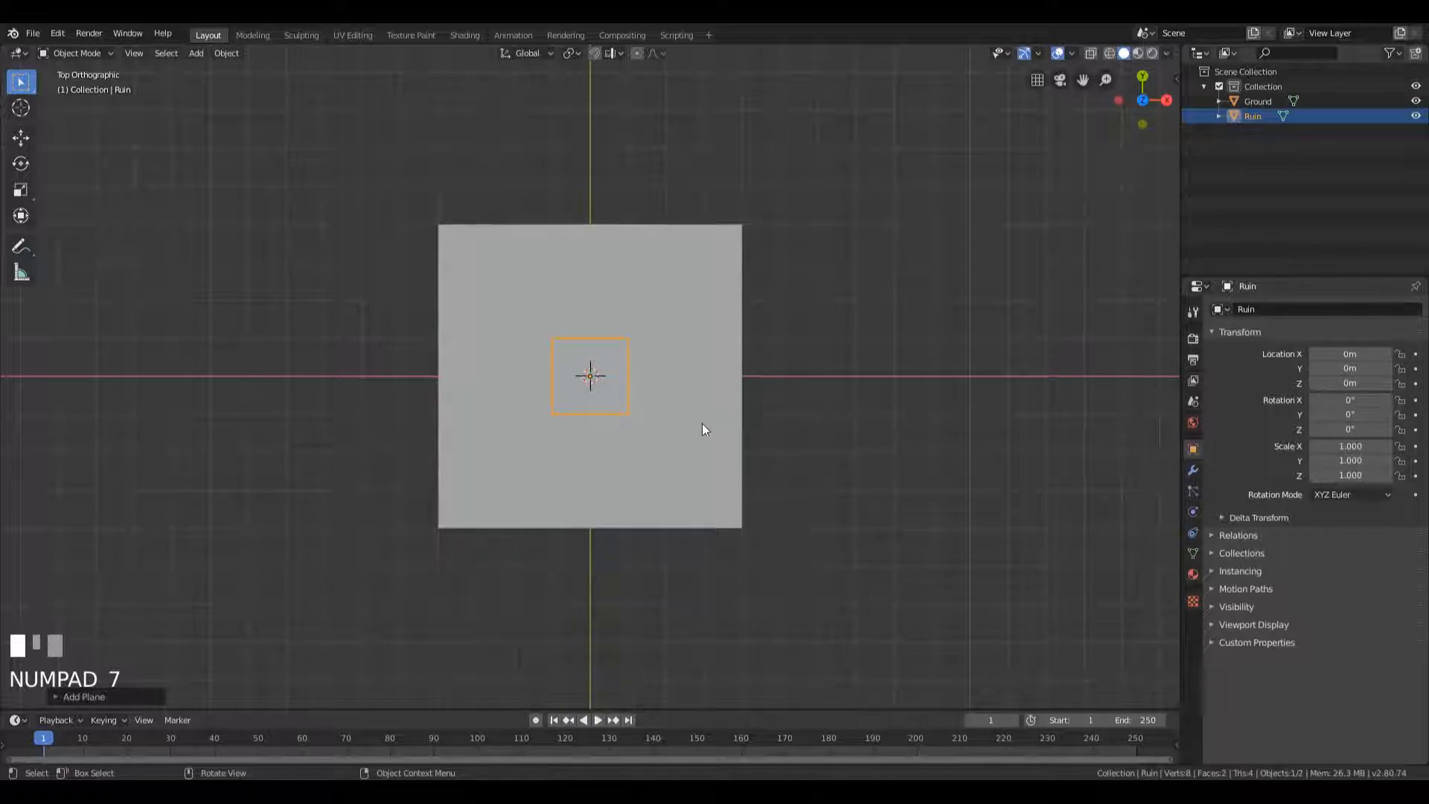
scroll(696, 426, up, 2)
key(Tab)
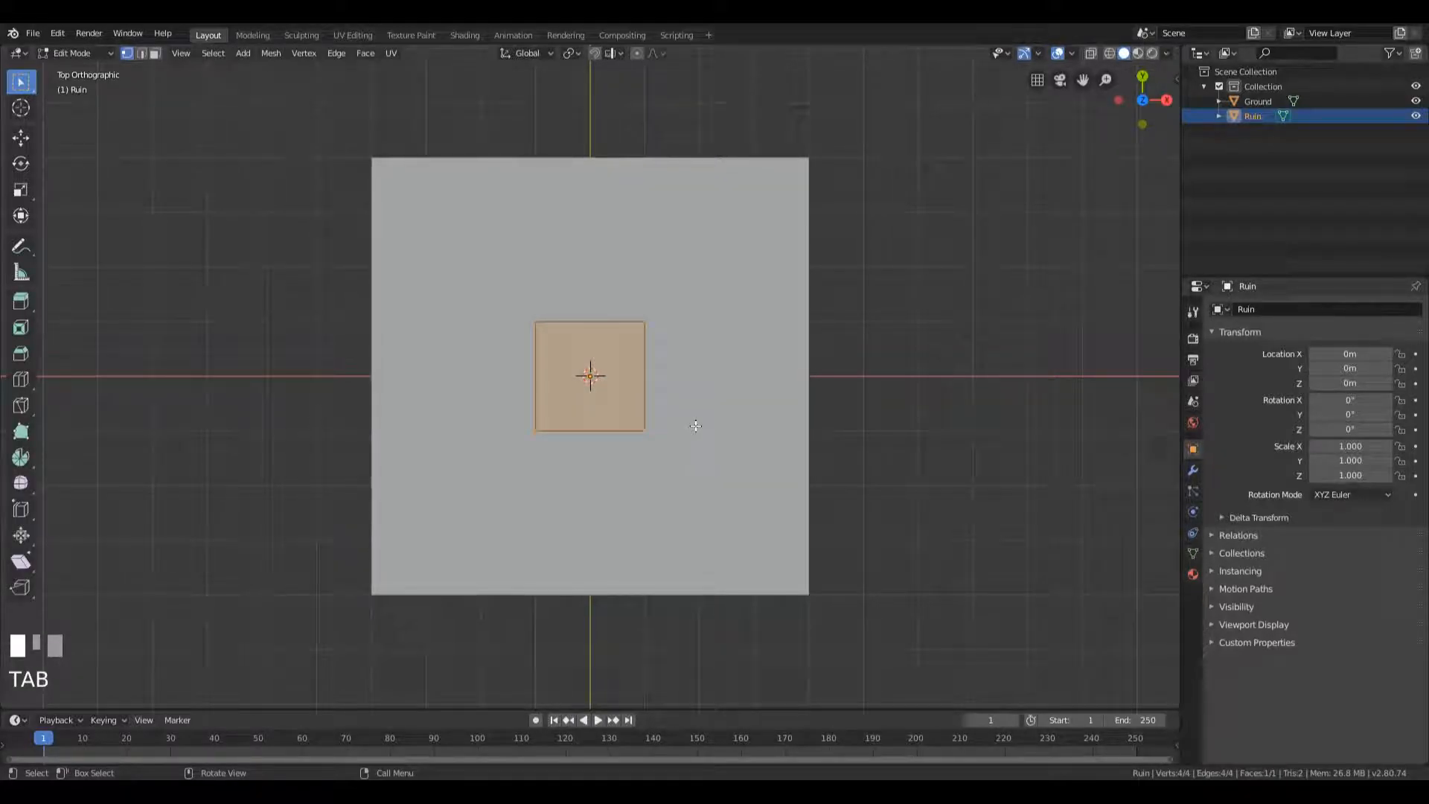
key(1)
drag(476, 226, 566, 547)
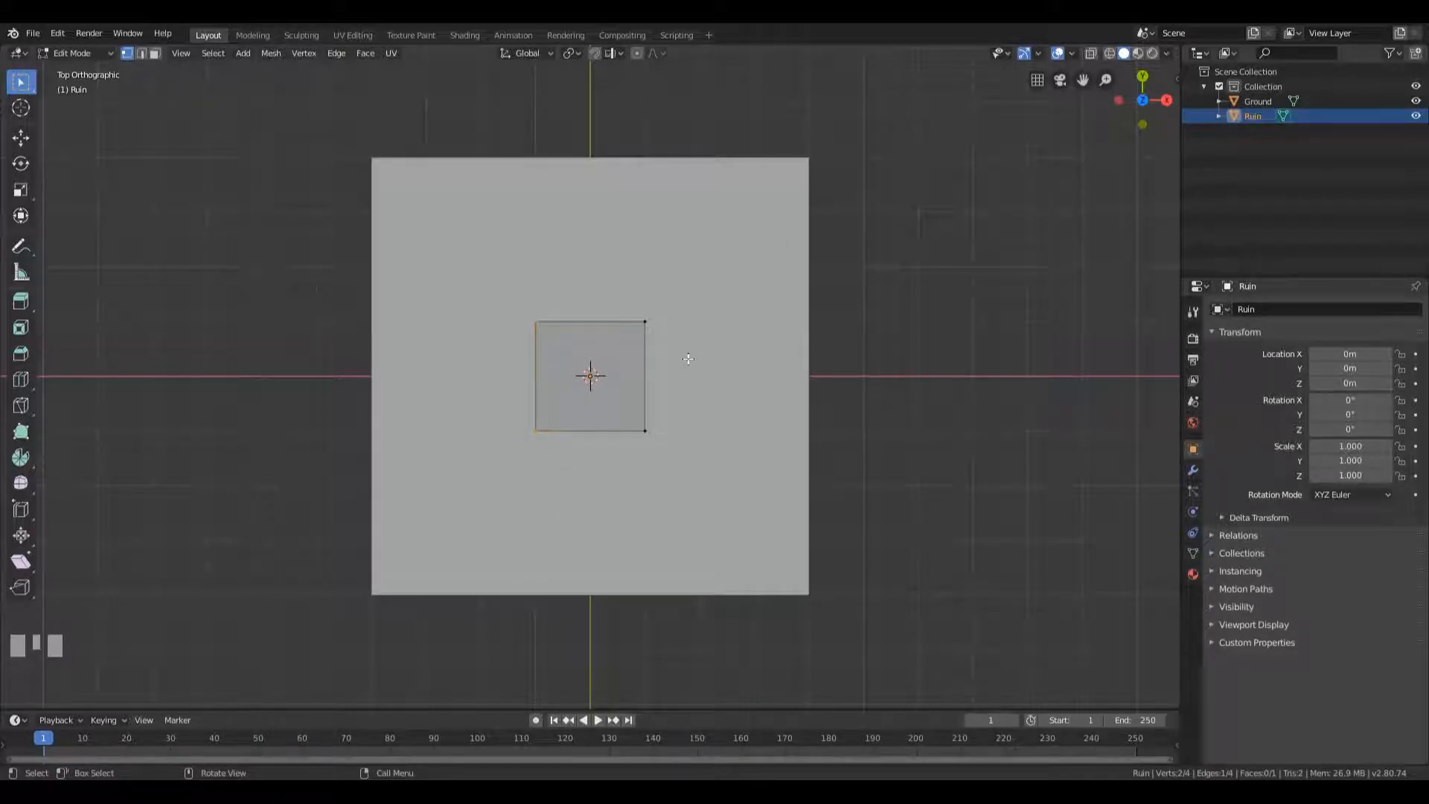
key(z)
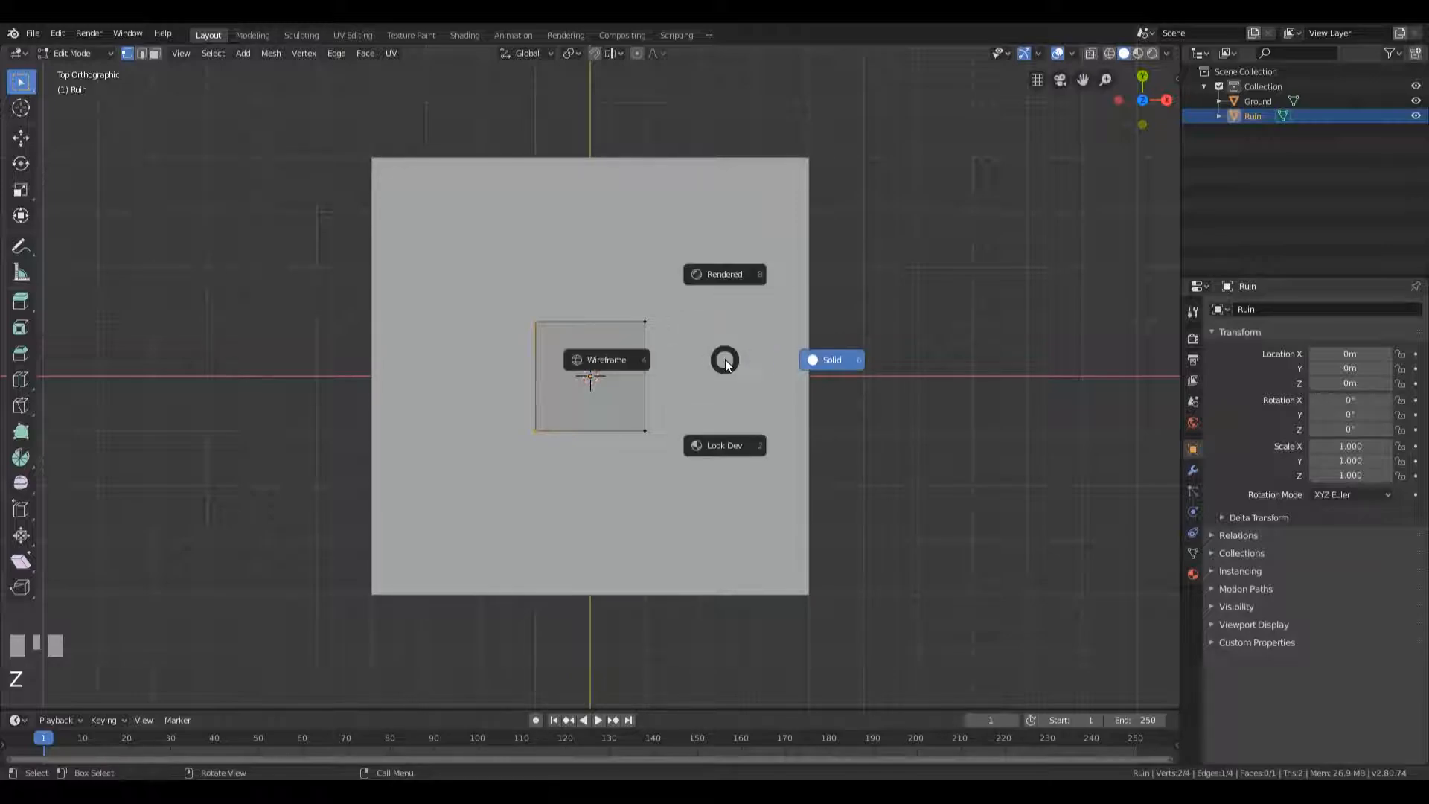
click(581, 364)
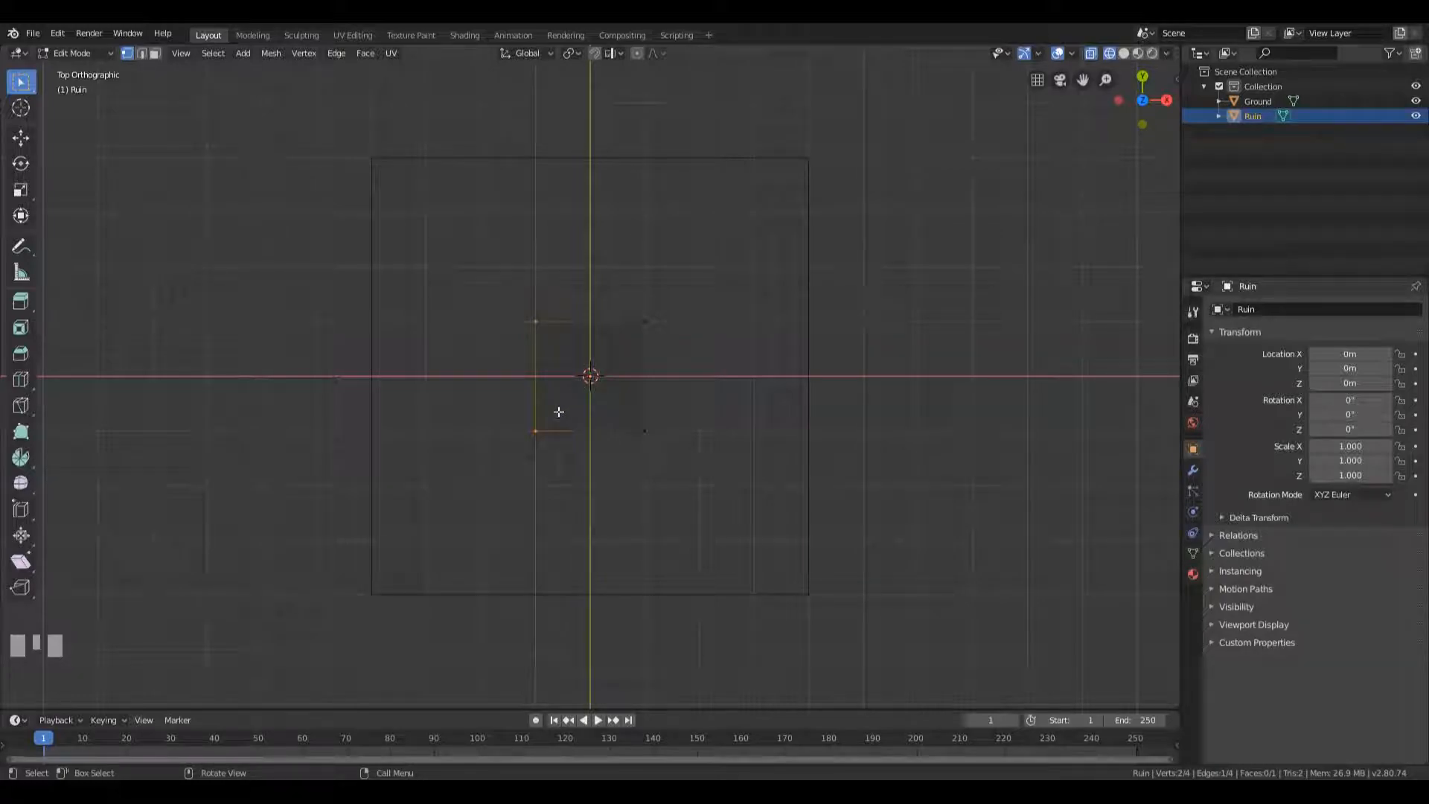
key(g)
key(x)
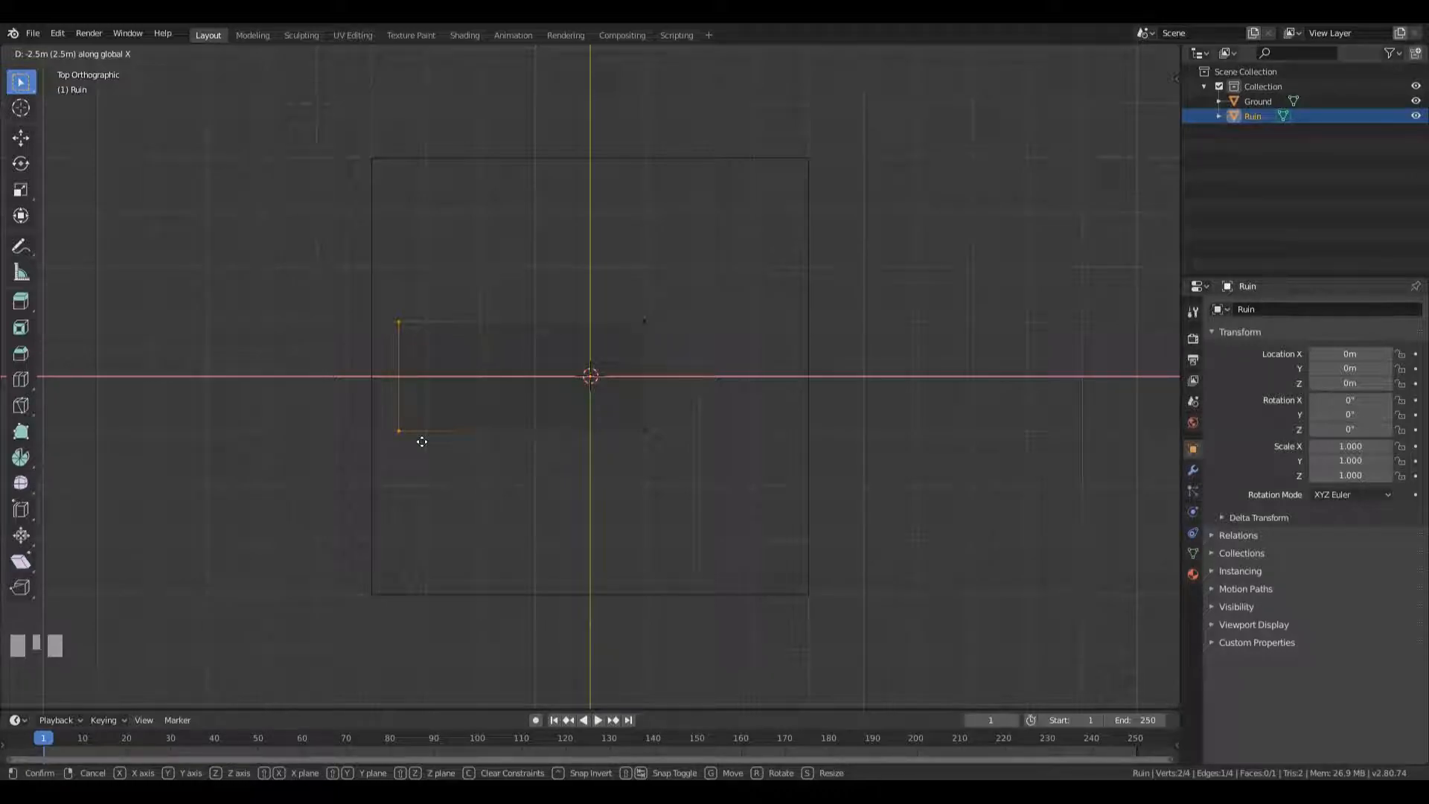
ctrl+click(422, 442)
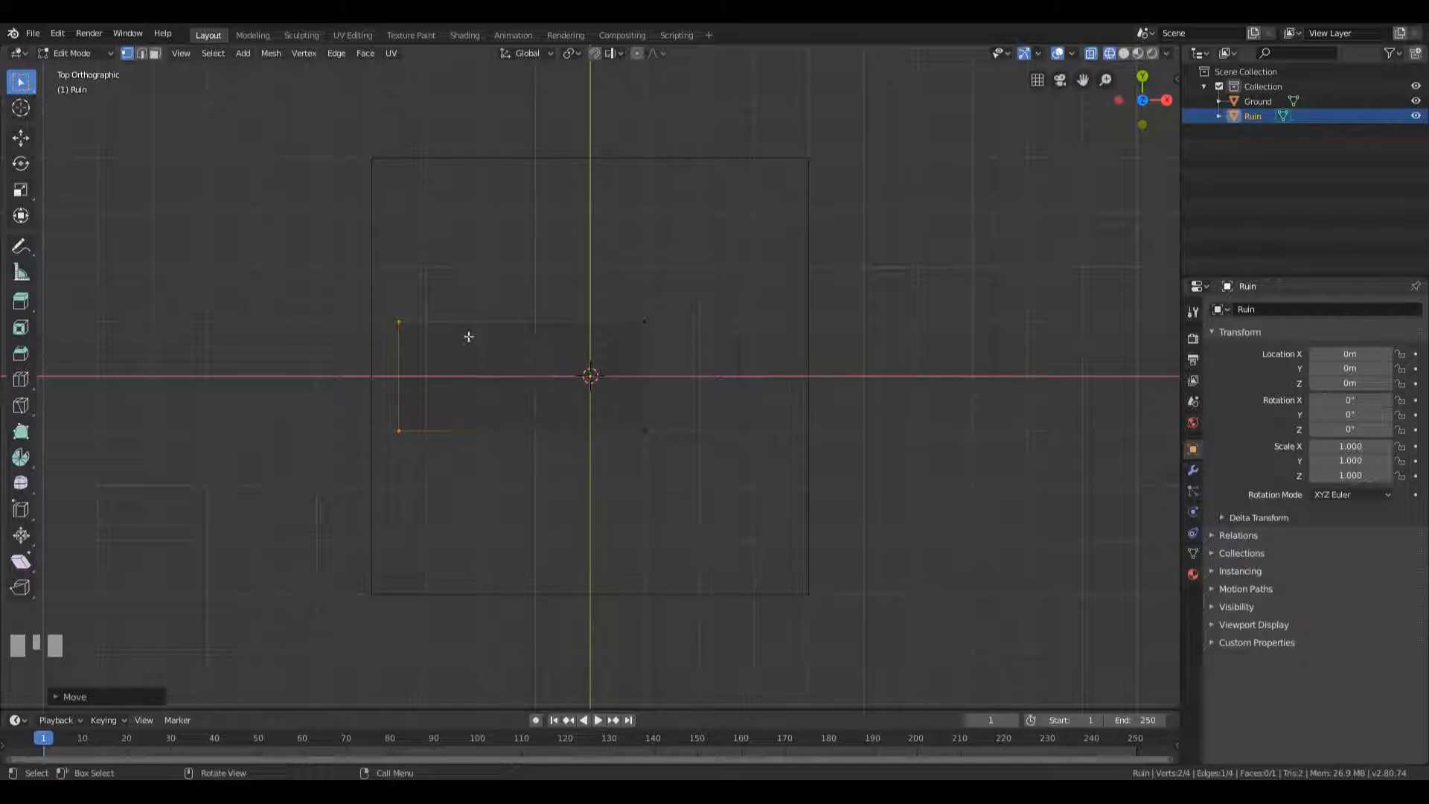
- Move the Ruin plane's rear edge, on the positive Y side, by 2 m along the Y axis
drag(263, 230, 736, 343)
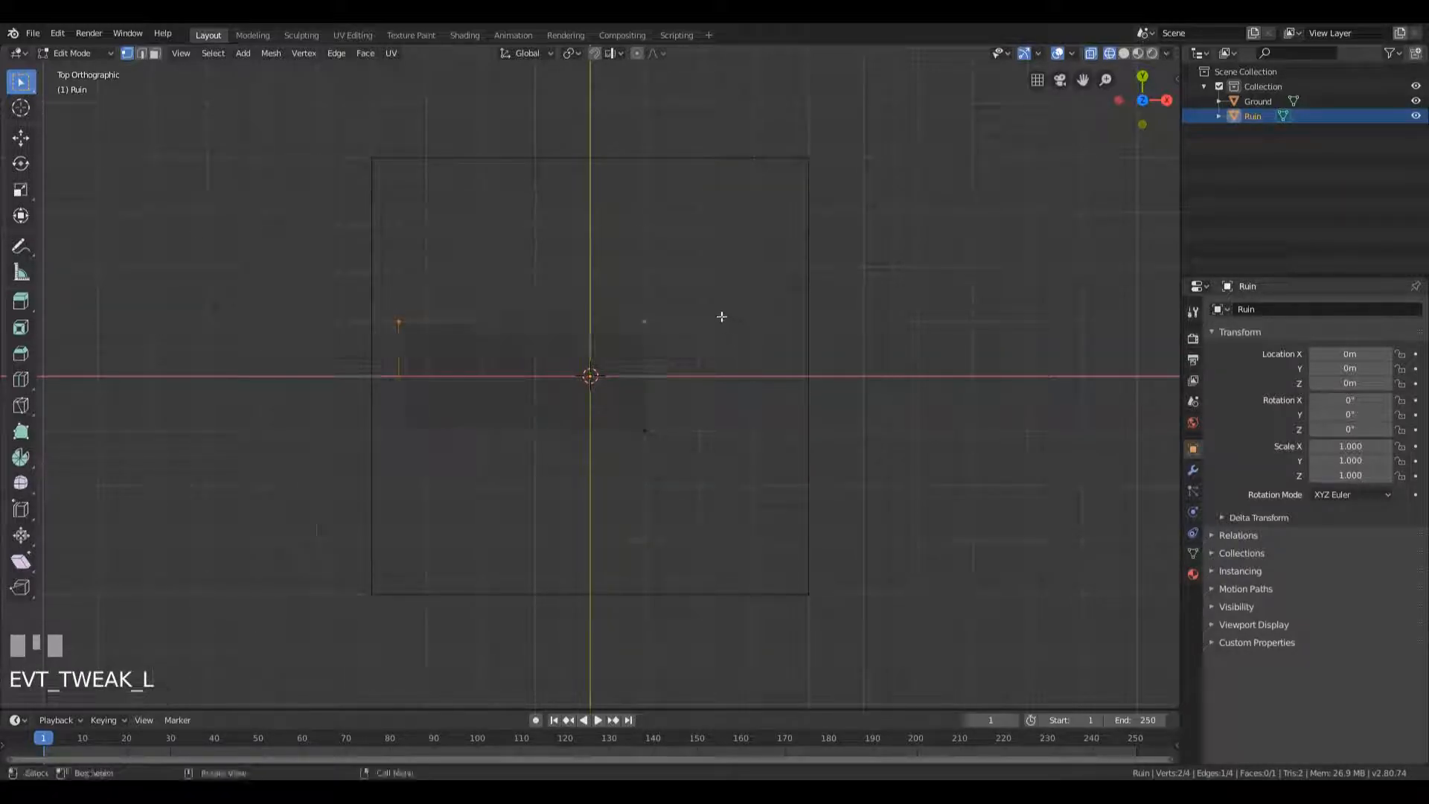
key(g)
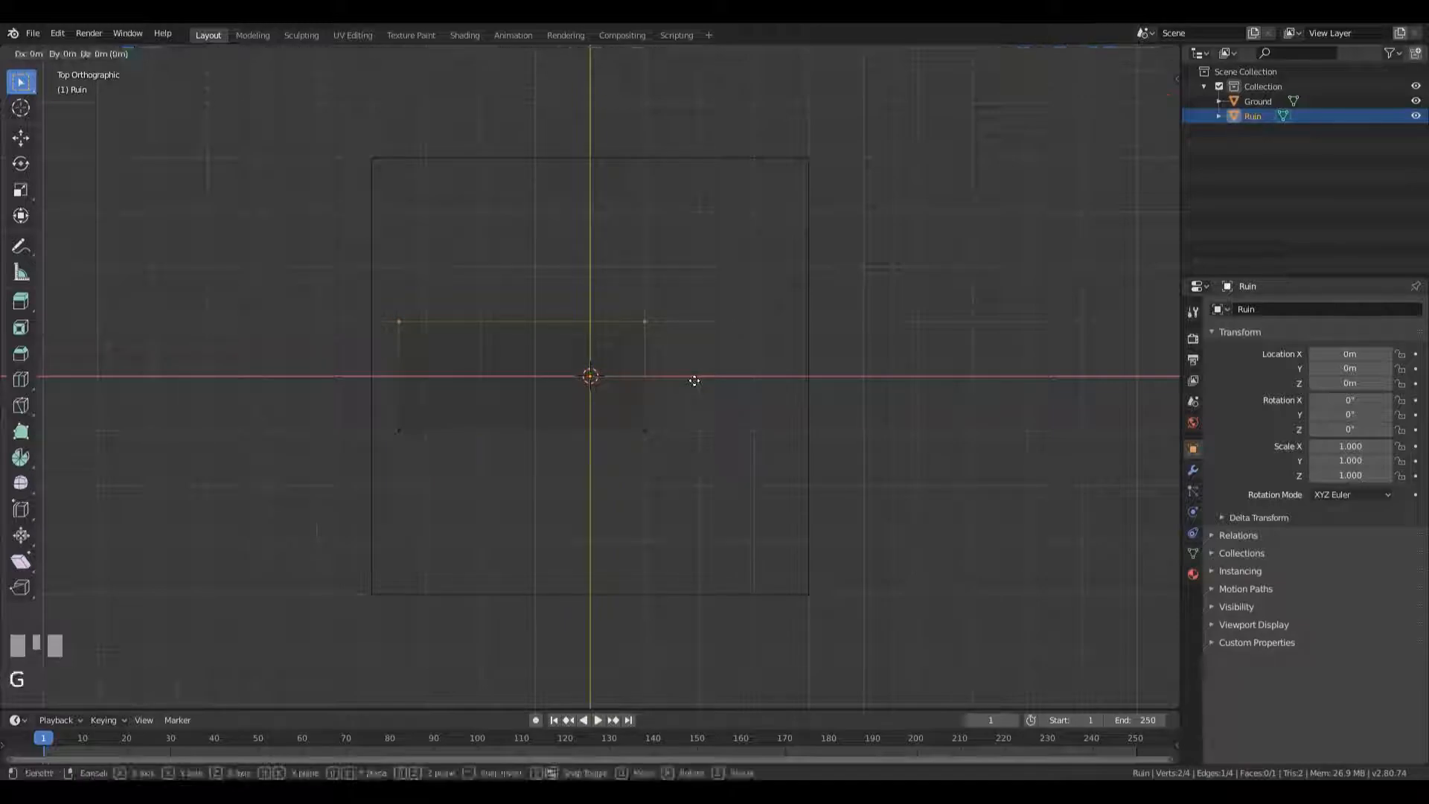
key(y)
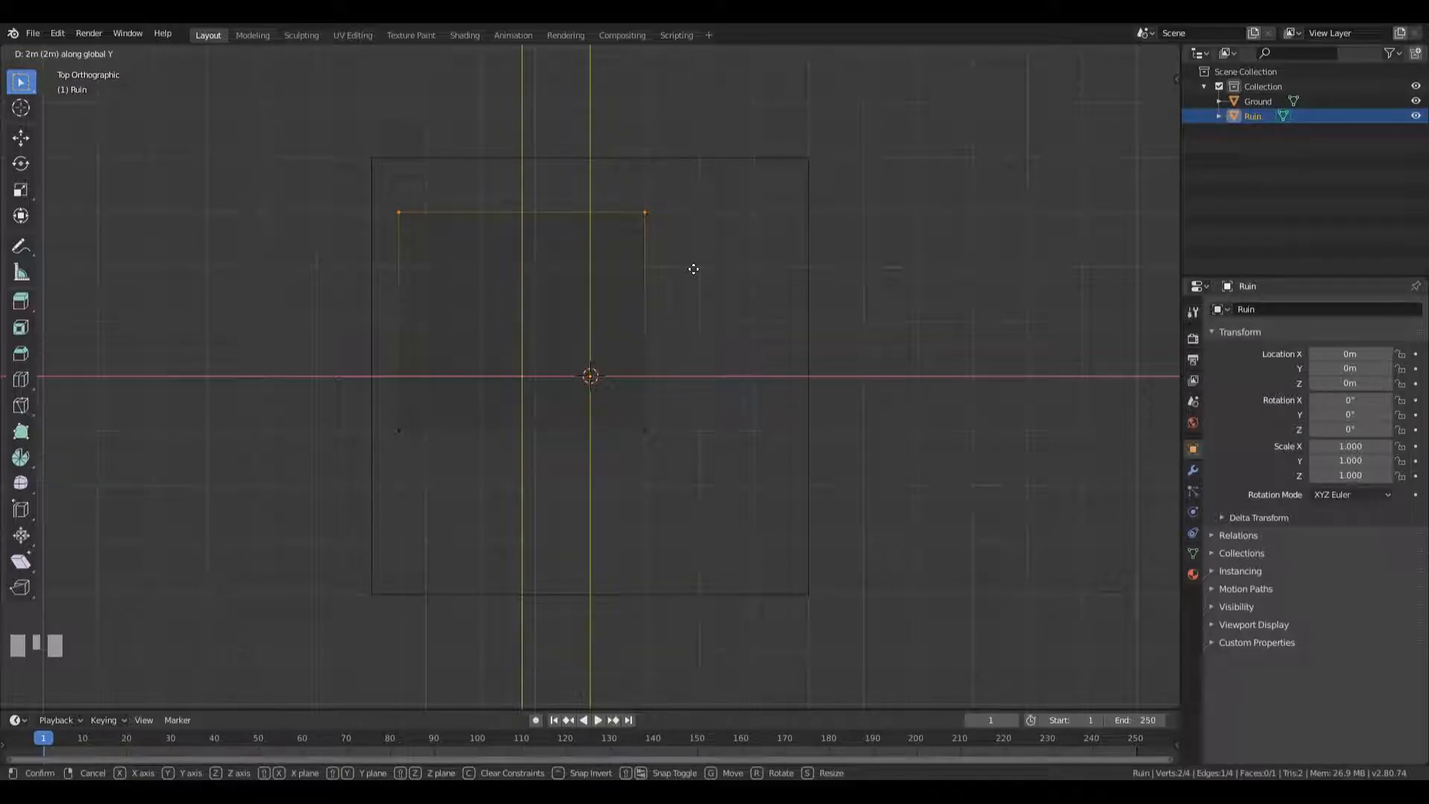
ctrl+click(694, 269)
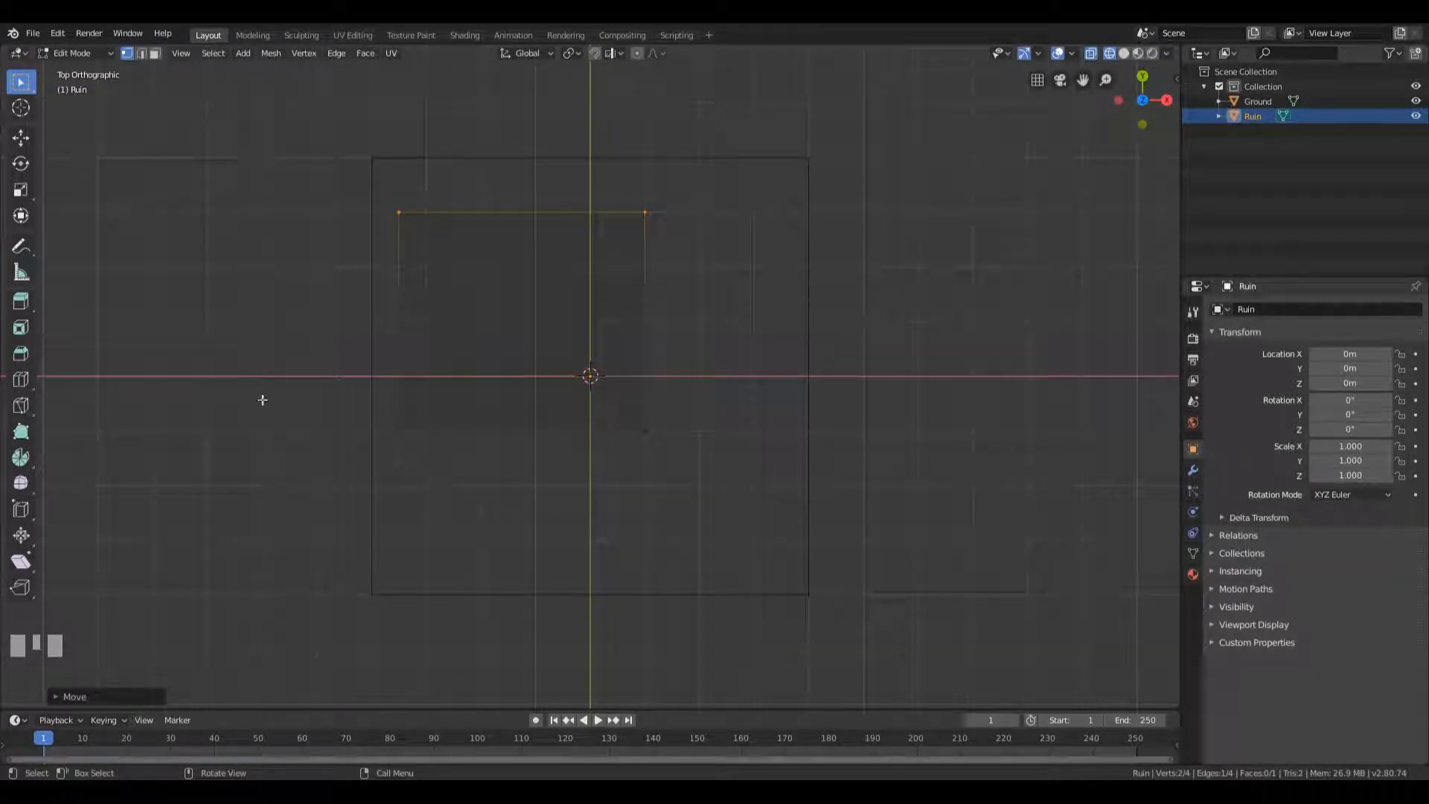
- Move the Ruin plane's front edge, on the negative Y side, by -0.5 m along the Y axis
drag(248, 401, 760, 456)
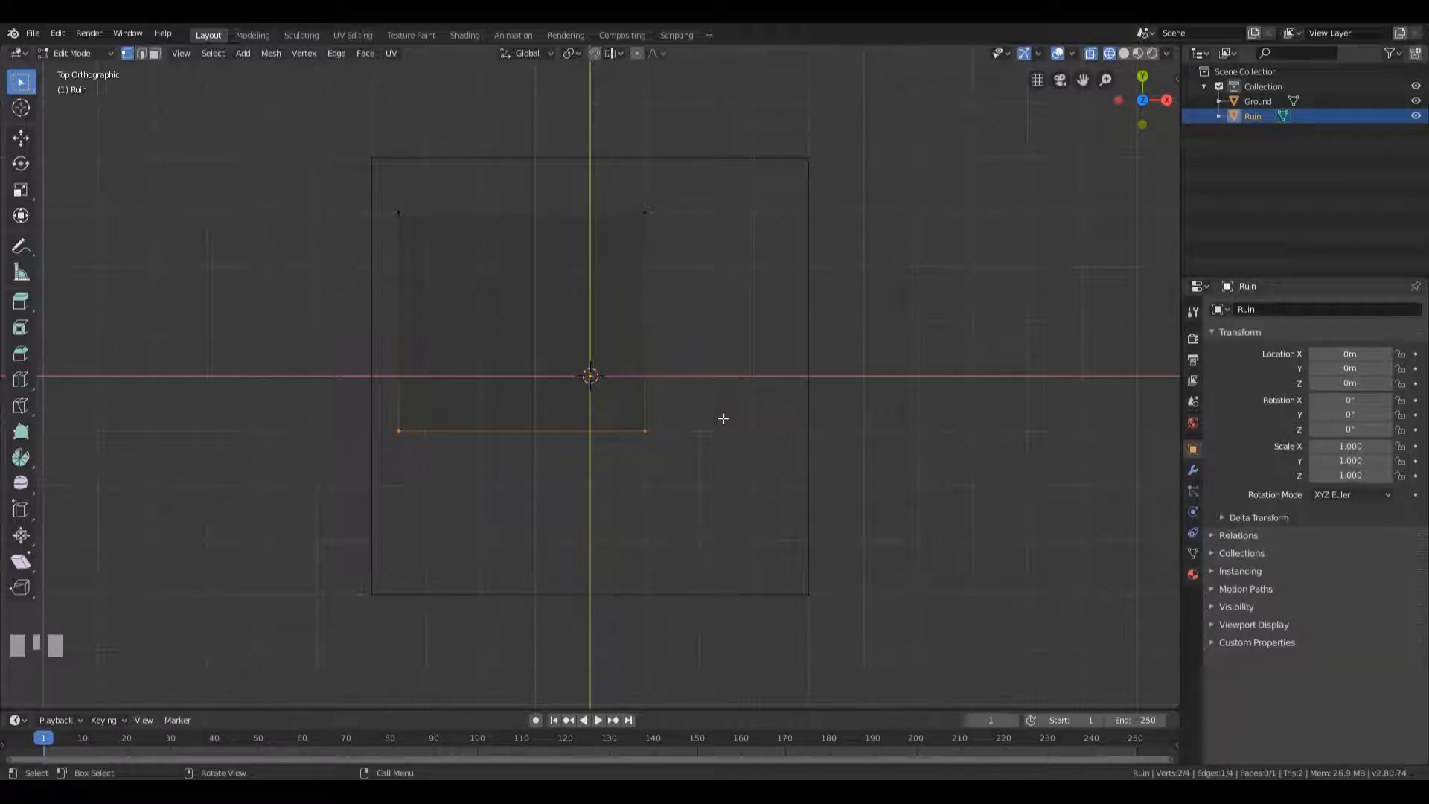
key(g)
key(y)
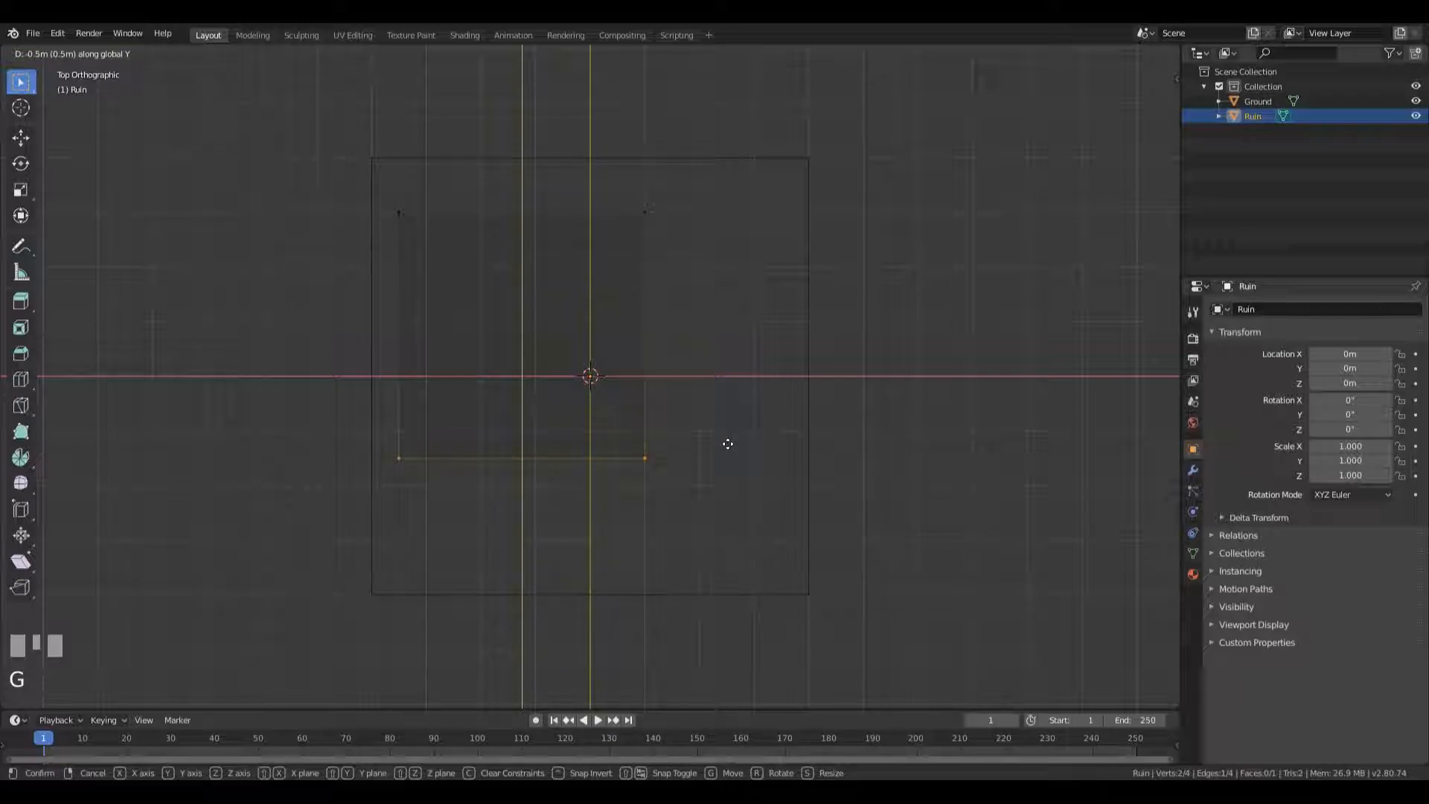
ctrl+click(728, 444)
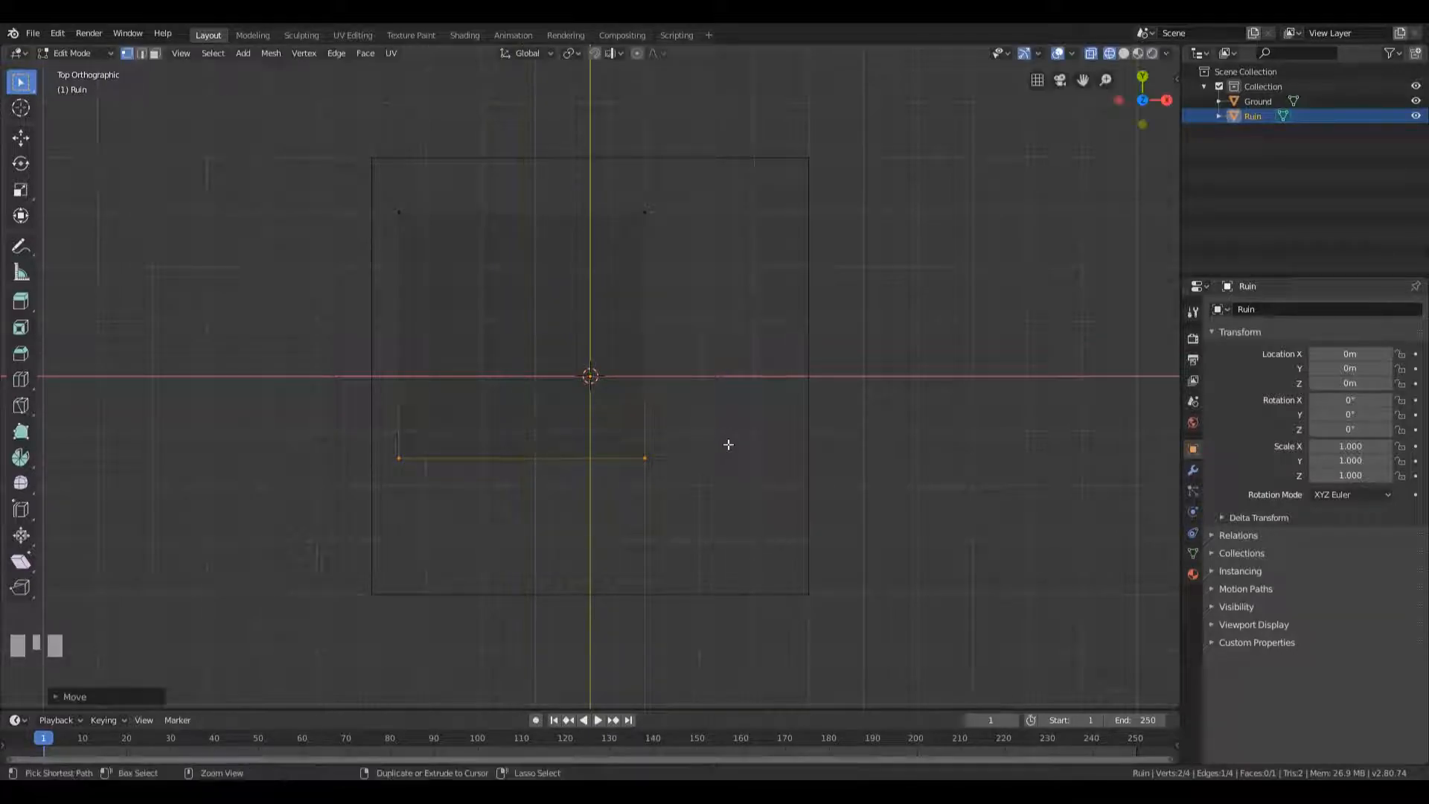
- Extrude the Ruin plane's face 1.5 m upward with grid snapping in the right side view, and display the result in solid shading
key(shift+ctrl+alt+KP_Divide)
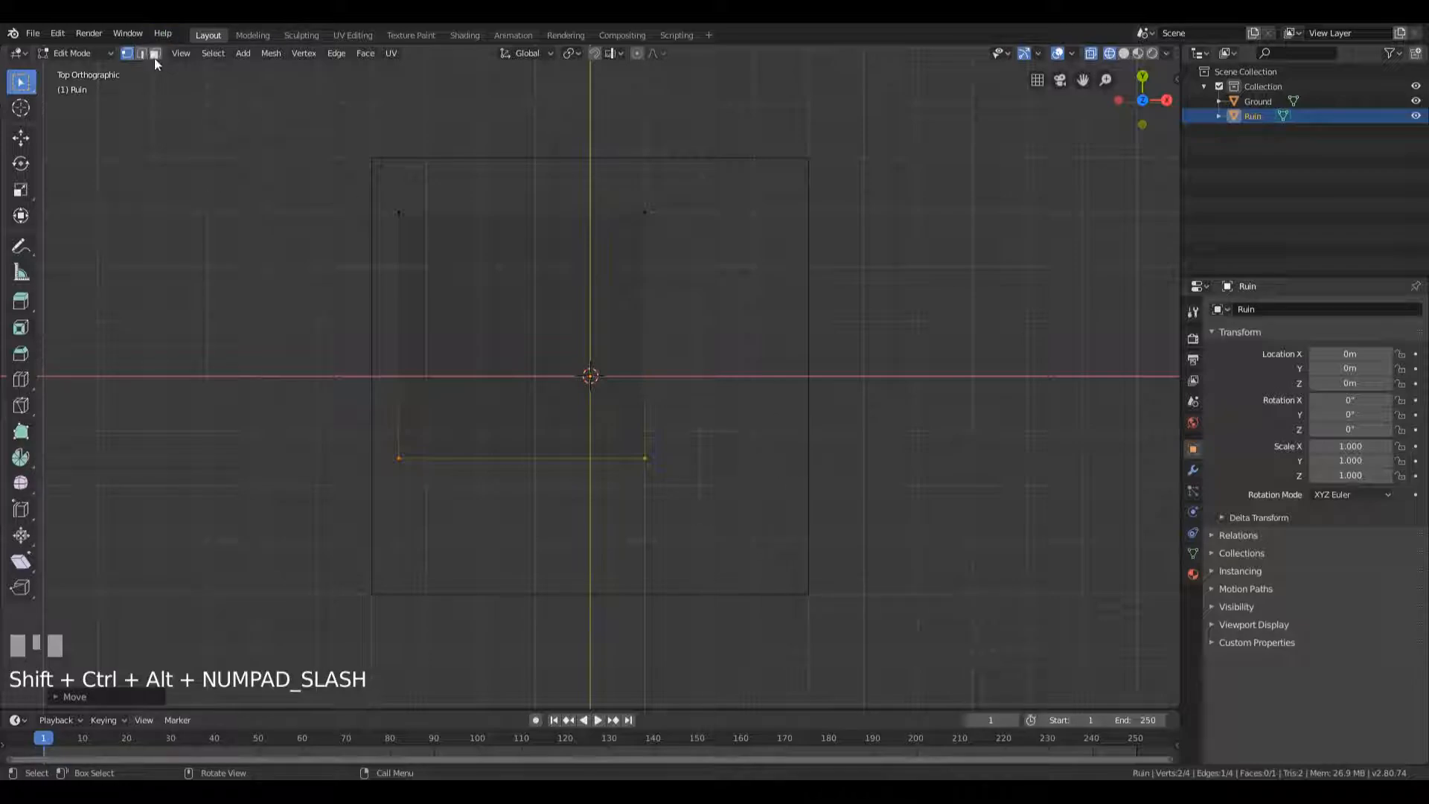
key(3)
click(526, 334)
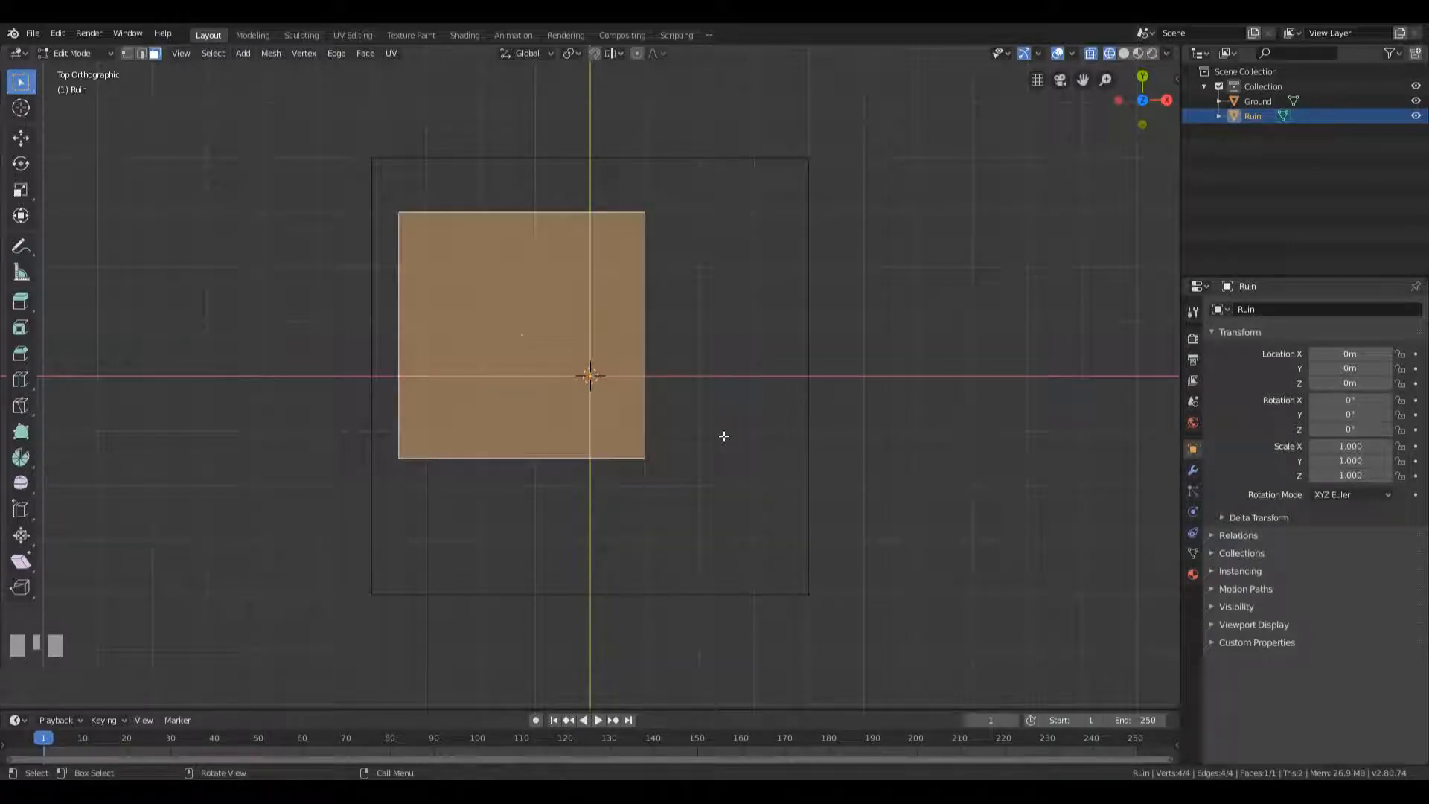
key(KP_3)
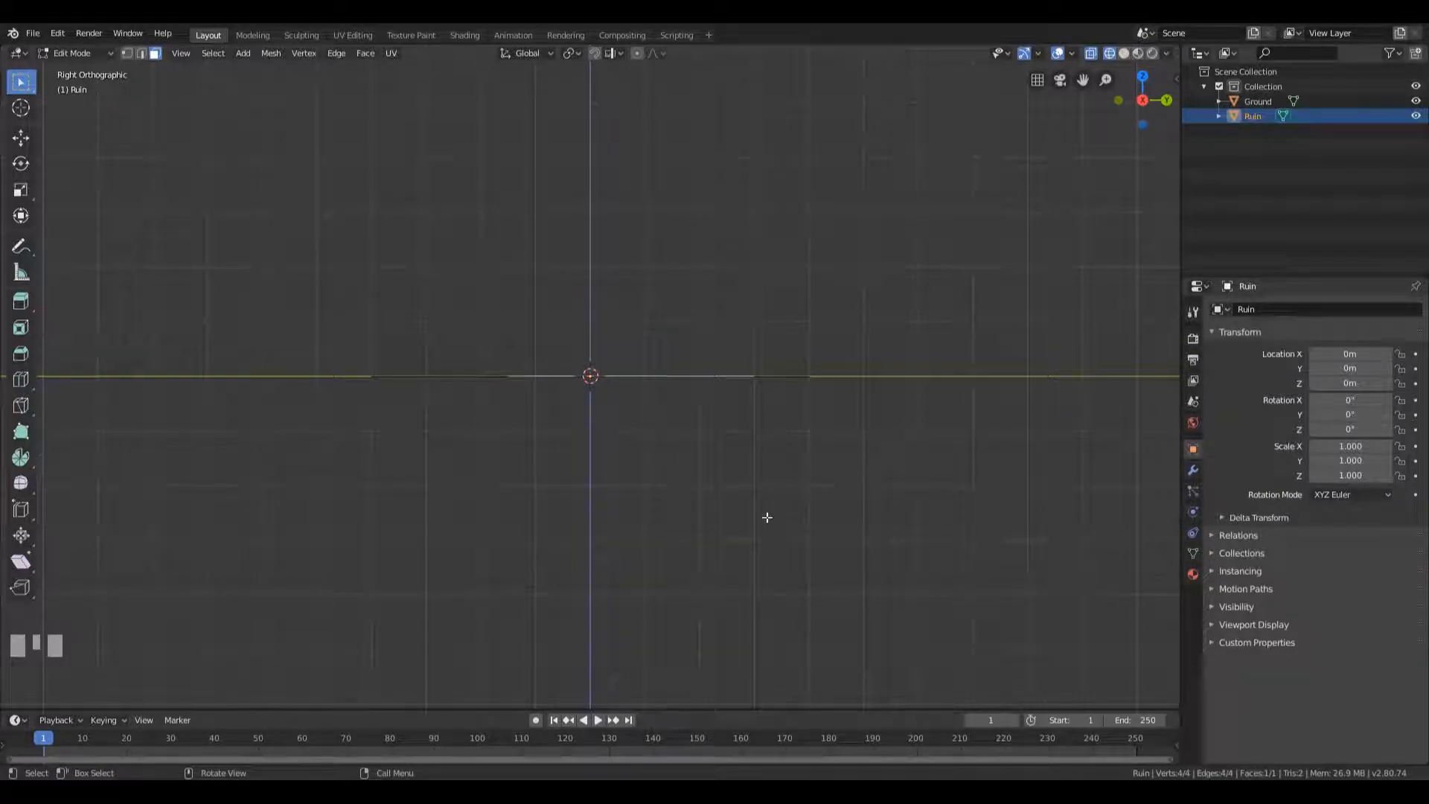
key(e)
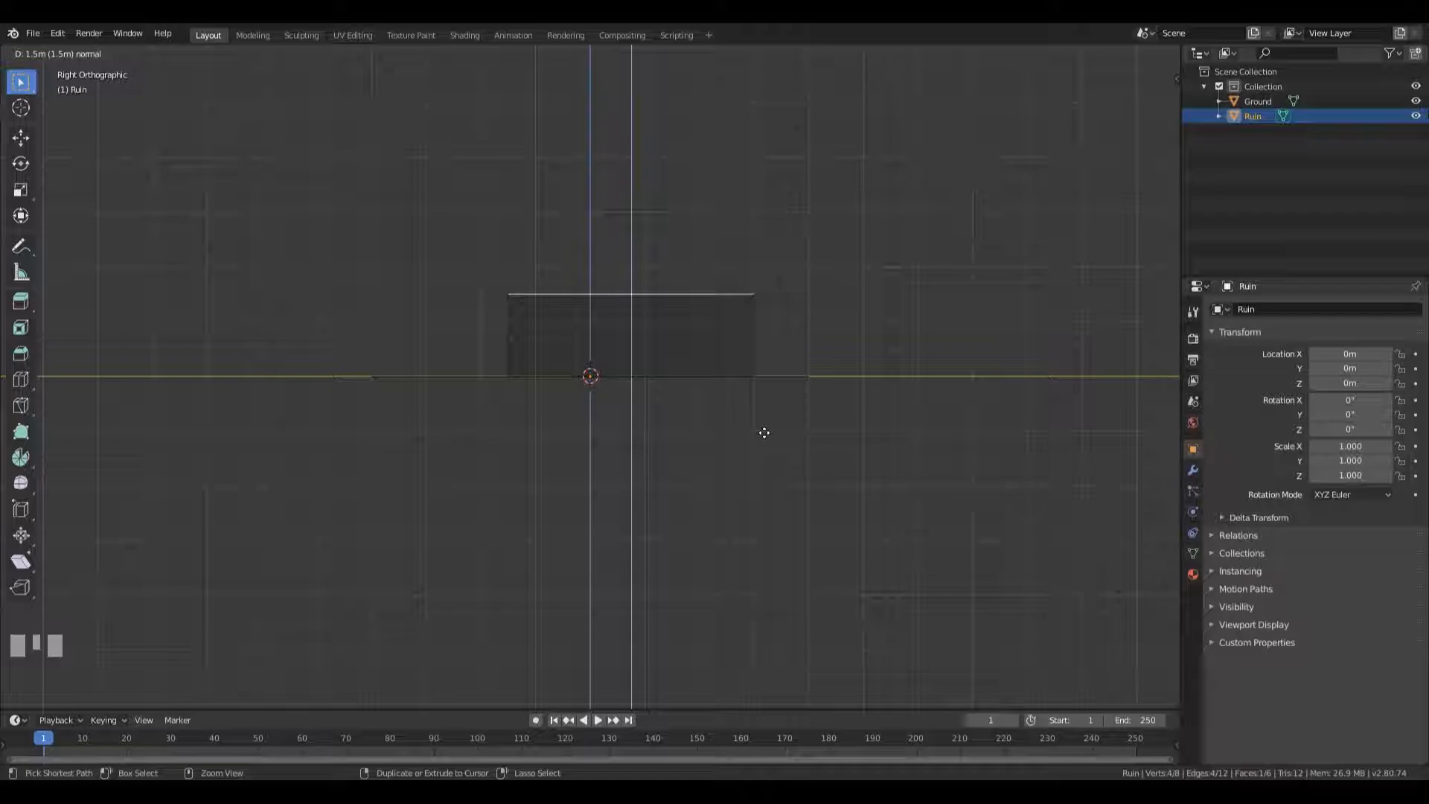
ctrl+click(765, 432)
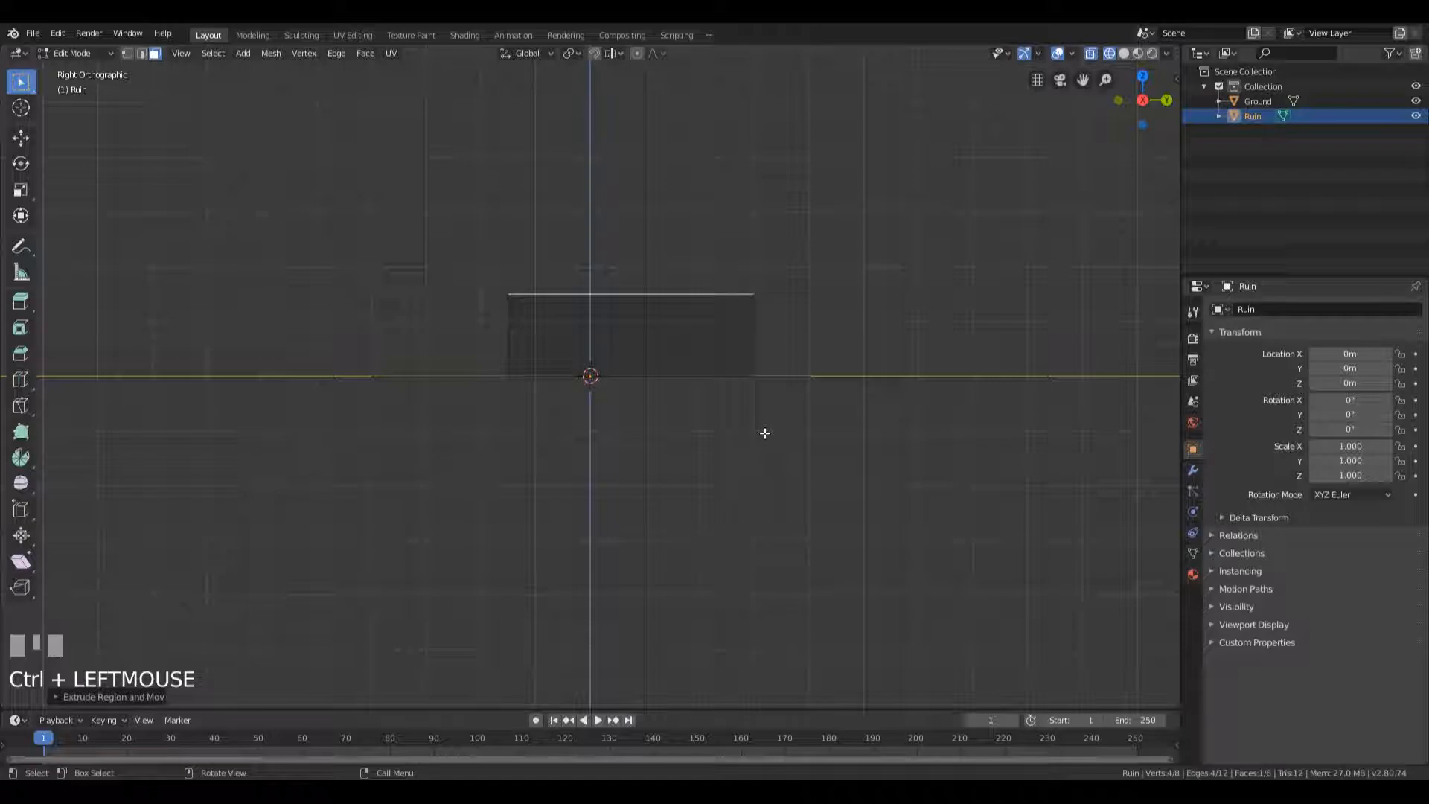
middle_drag(603, 361, 686, 416)
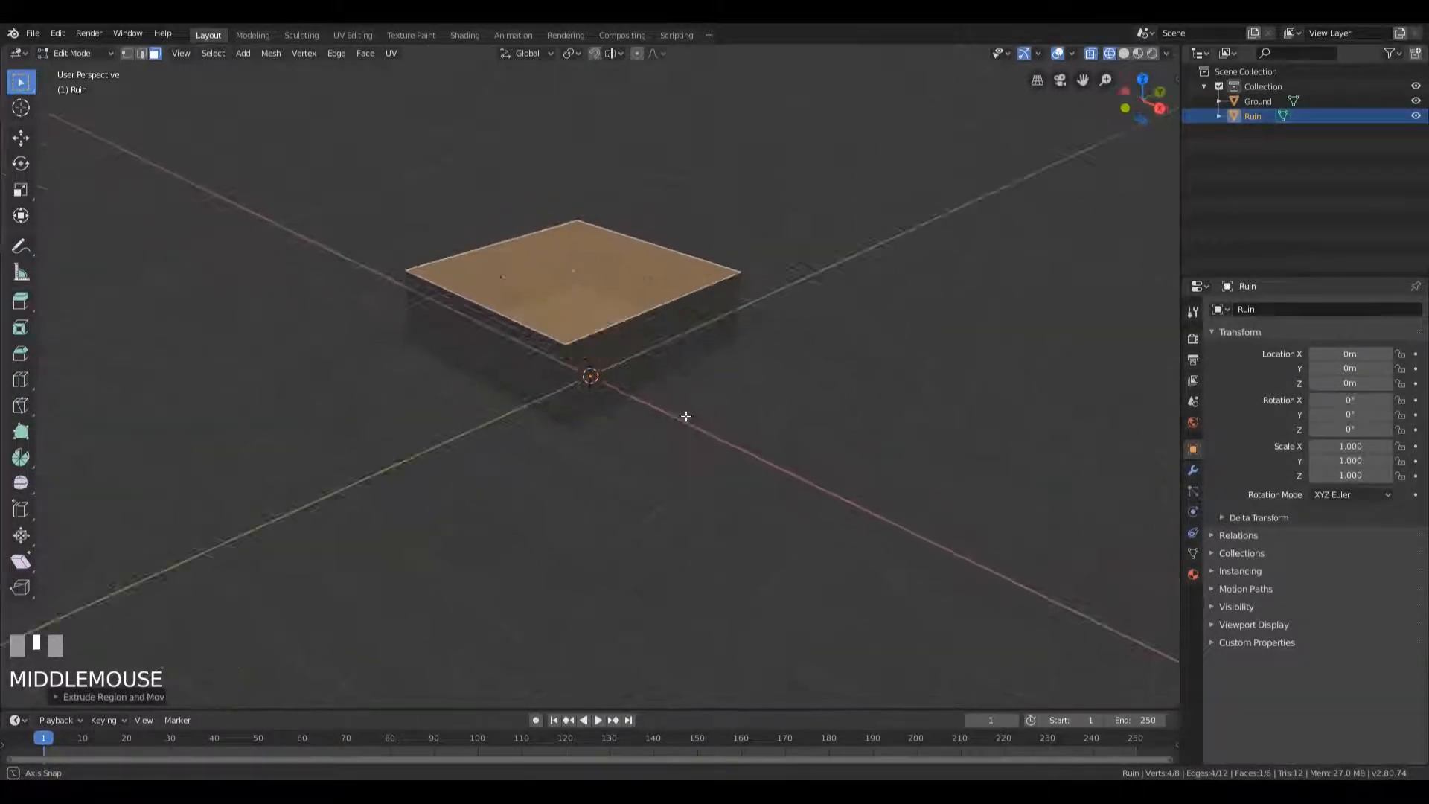
key(z)
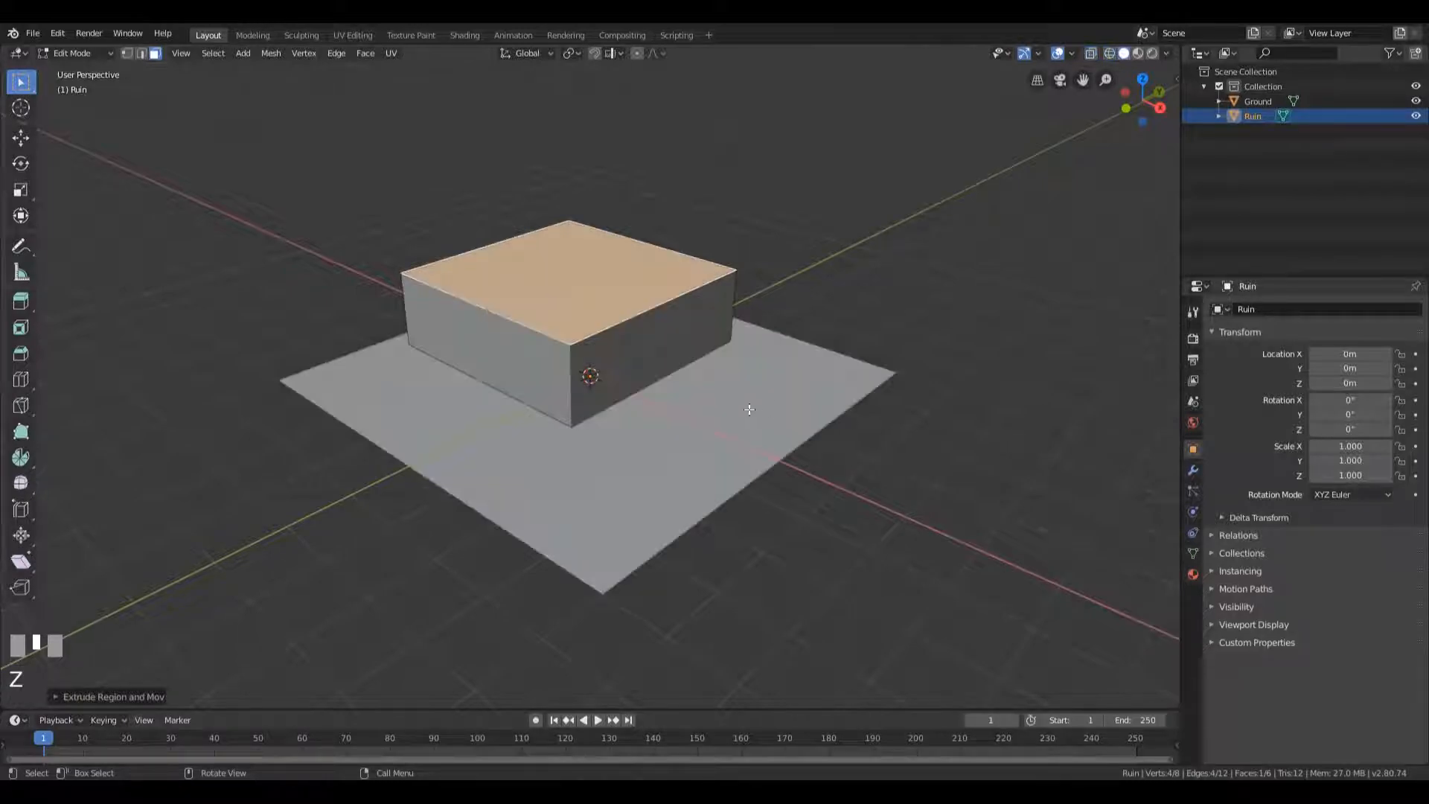
- Add two centred loop cuts to the Ruin block, one across each horizontal direction, dividing its top into four quarters
key(shift+ctrl+alt+KP_Divide)
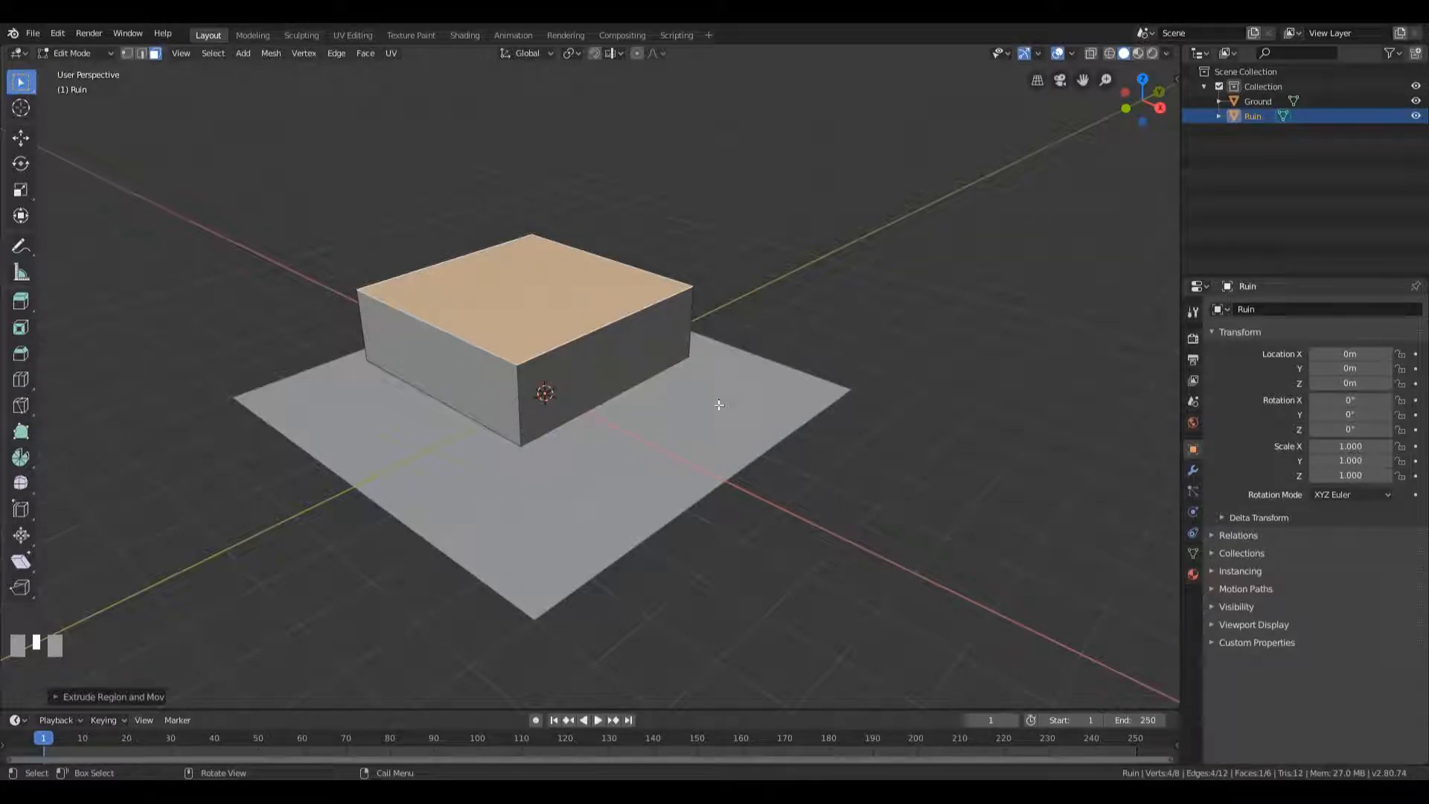
key(ctrl+r)
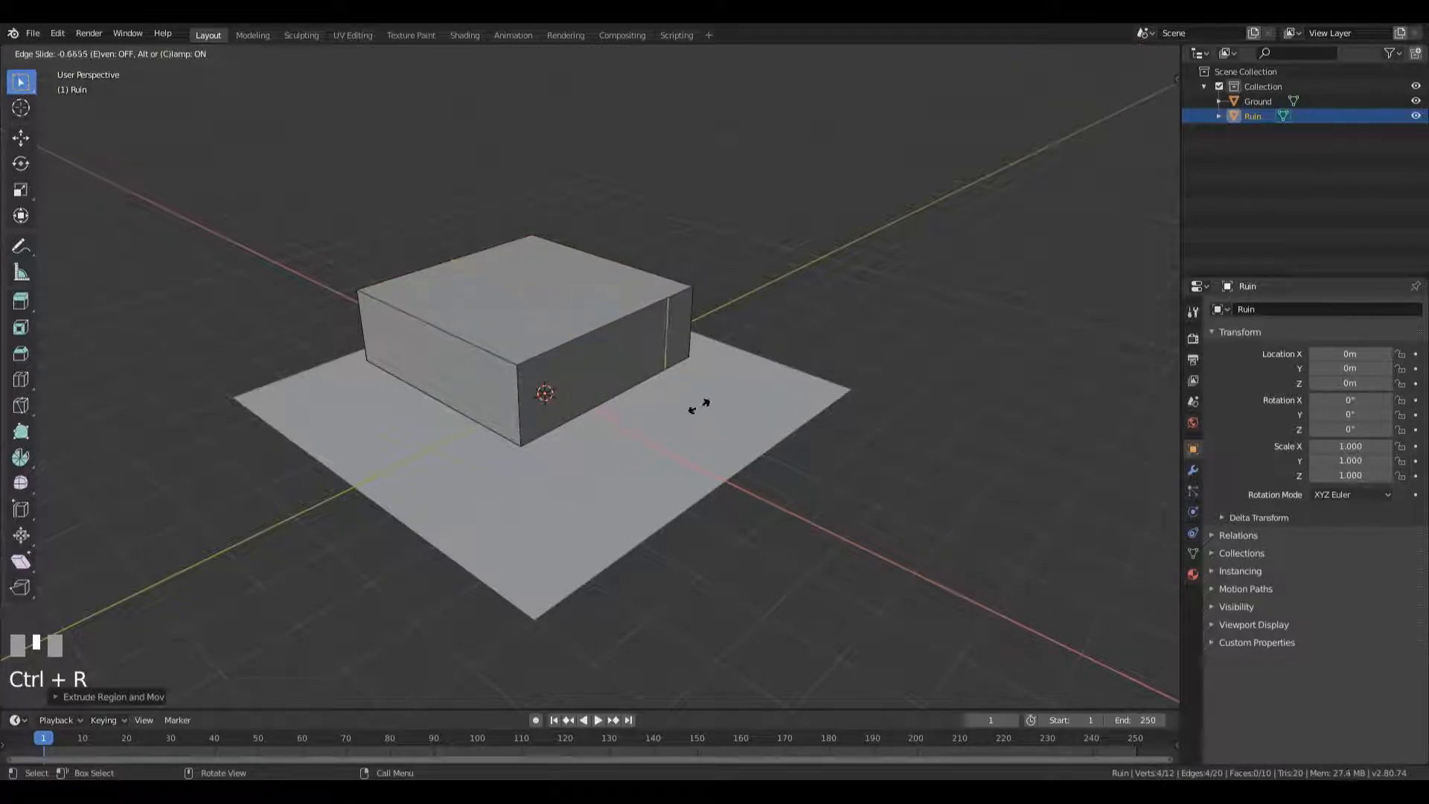
key(Escape)
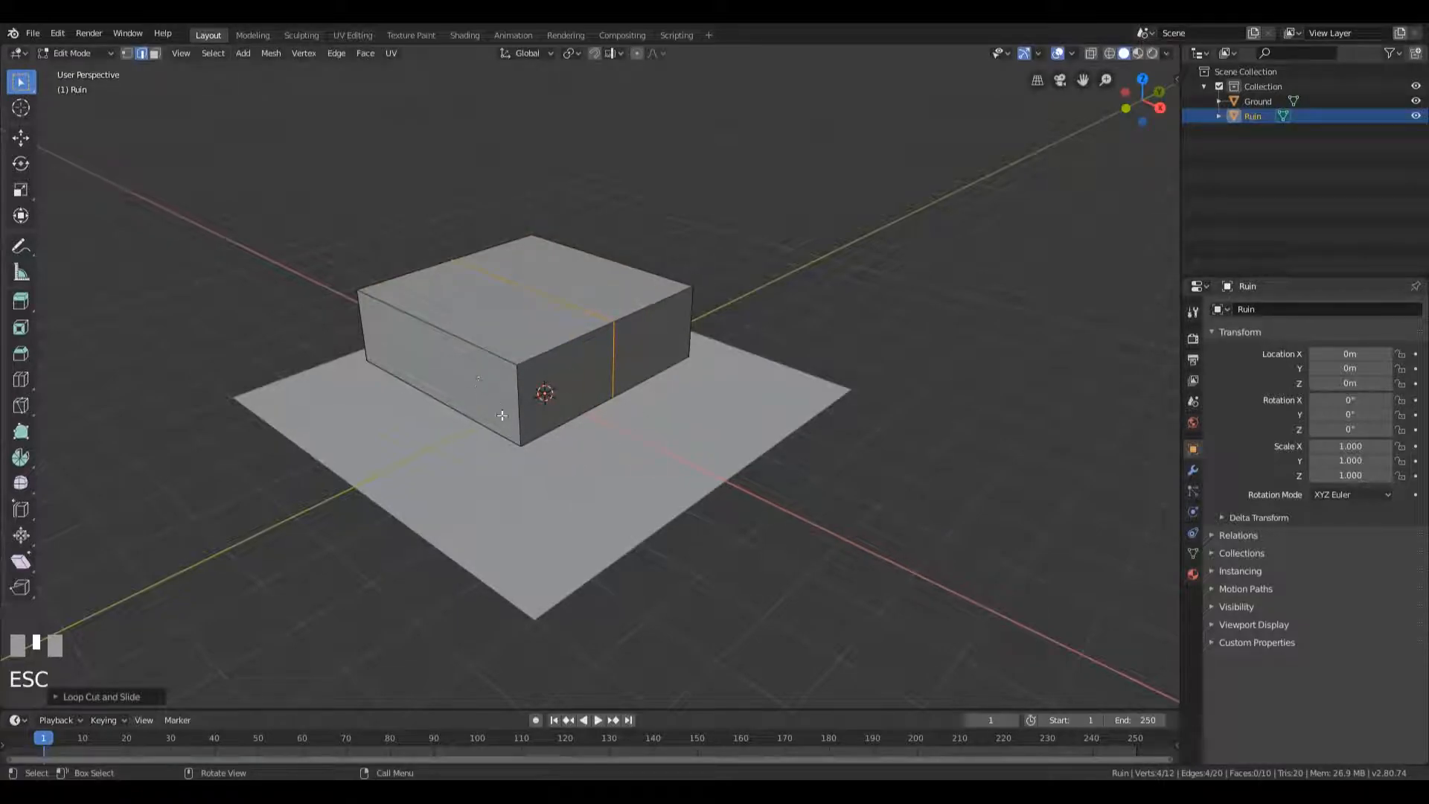
key(ctrl+r)
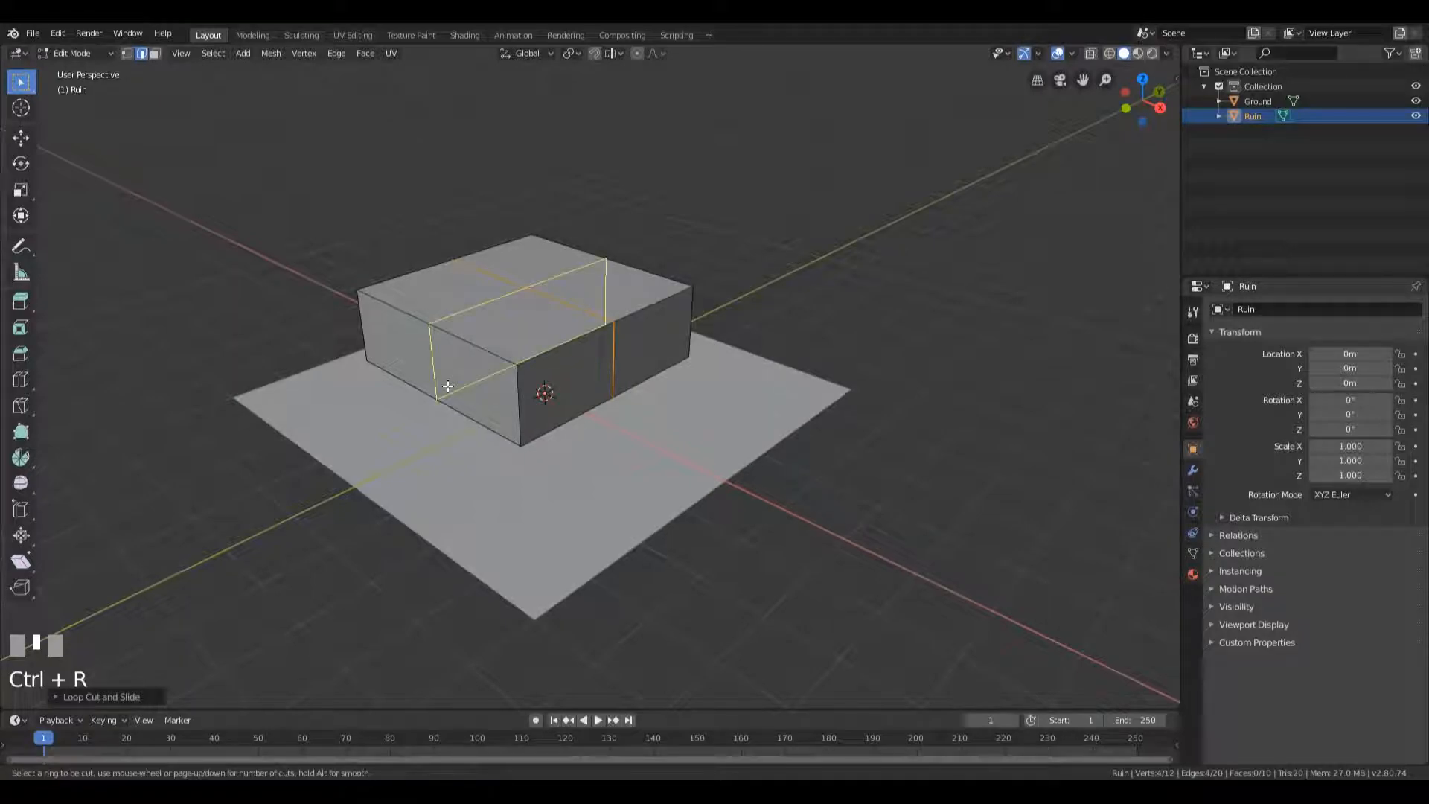
click(448, 386)
key(Escape)
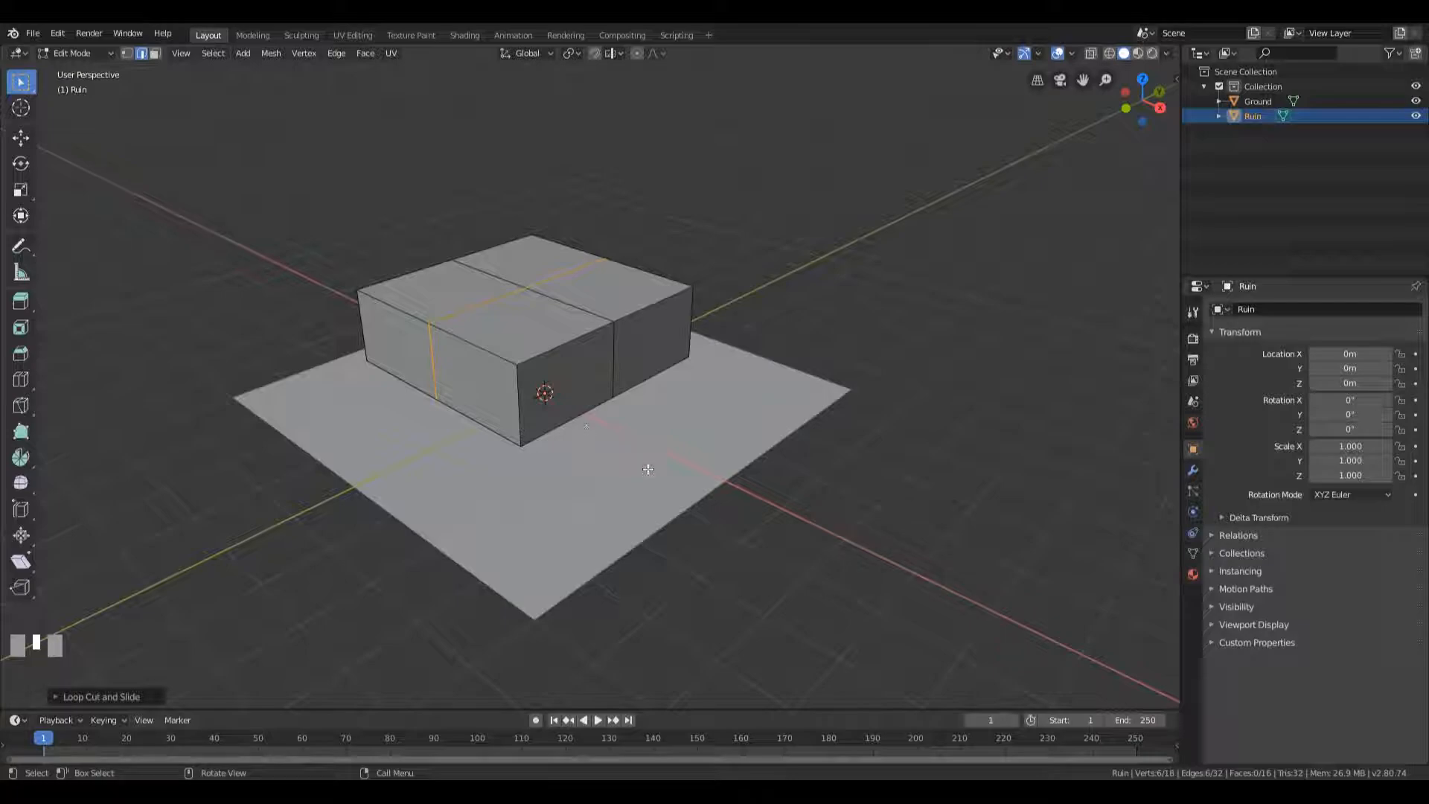
- Extrude the front half of the block's positive X side face outward by 1.5 m
key(3)
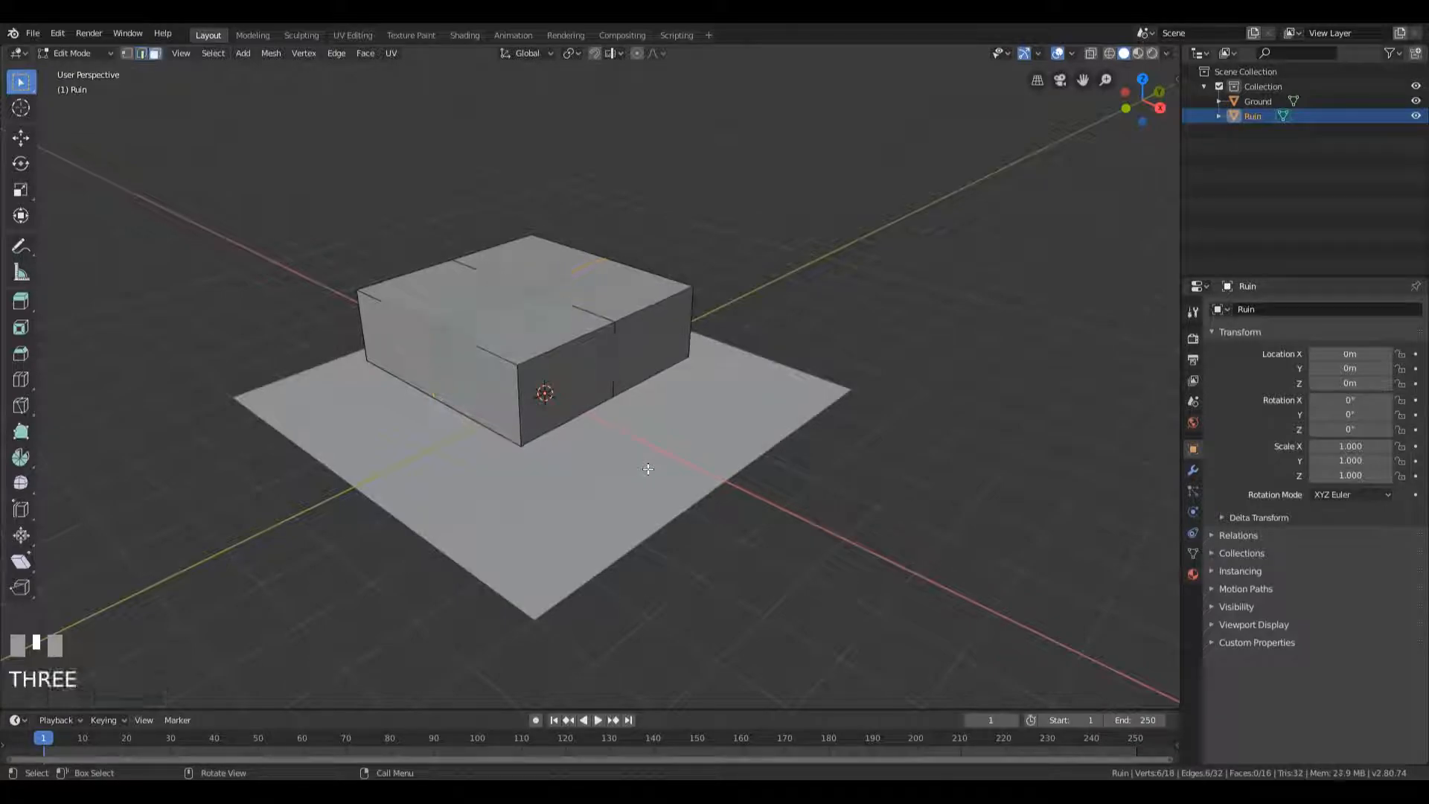
click(584, 382)
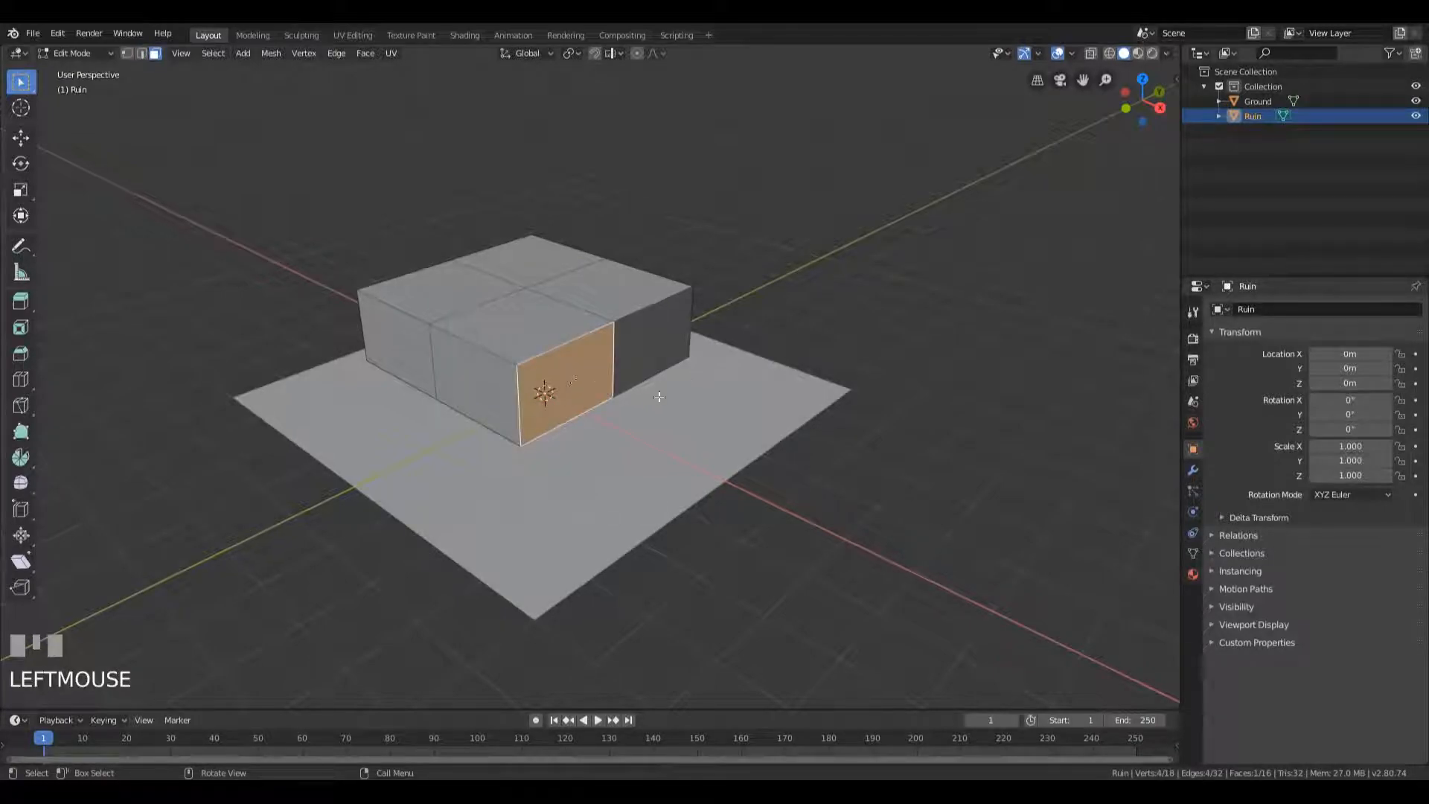
middle_drag(627, 455, 665, 454)
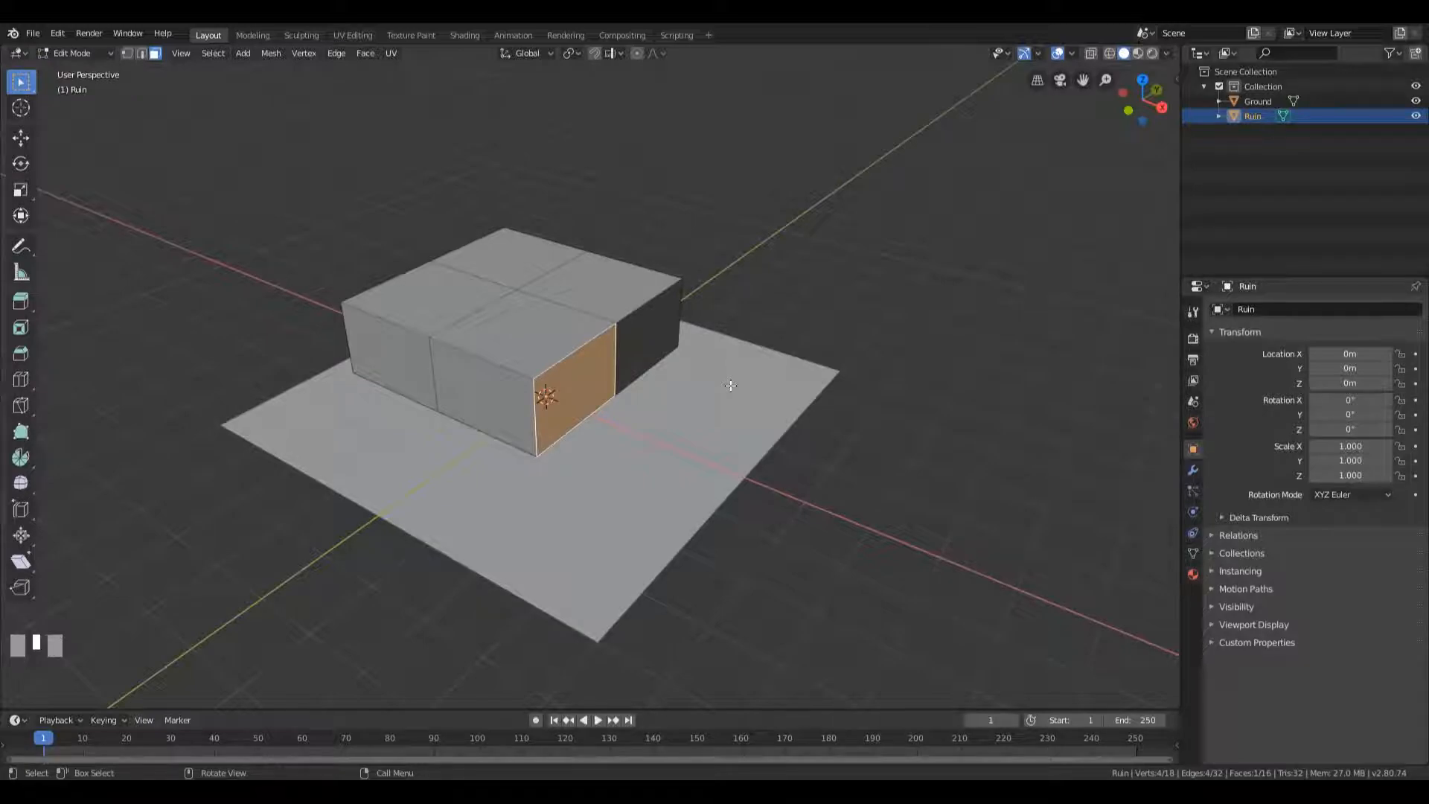
text(e)
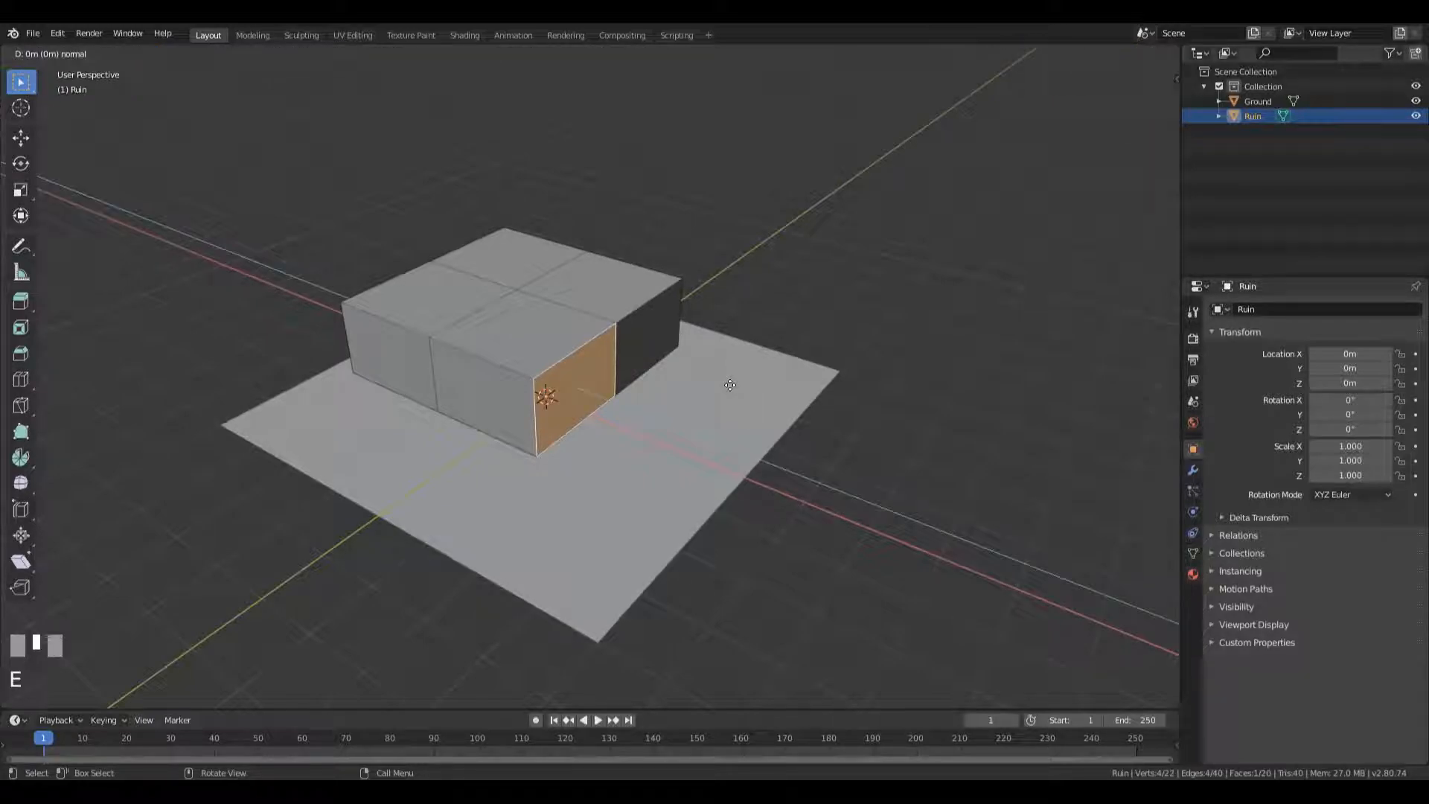
text(1.5)
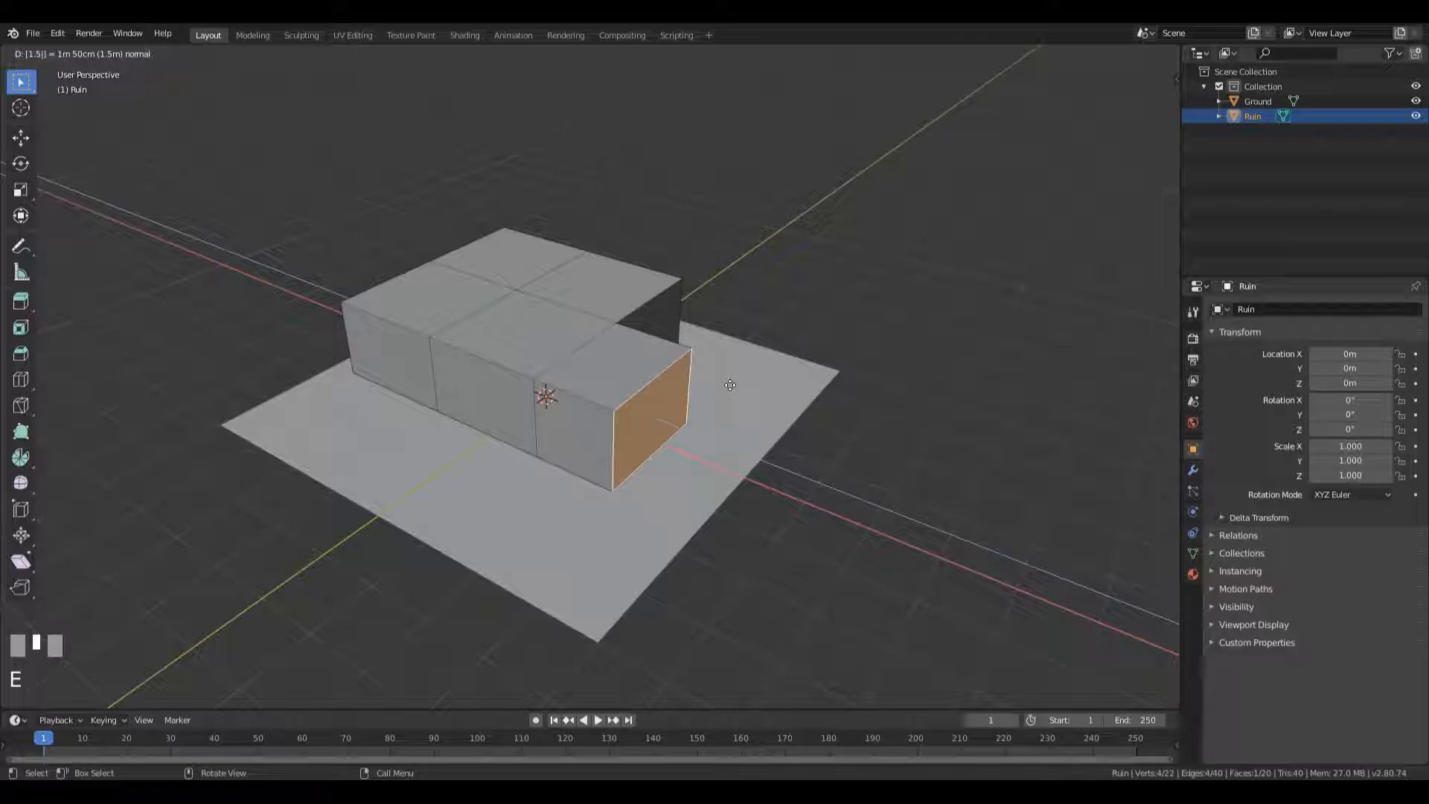
key(KP_Enter)
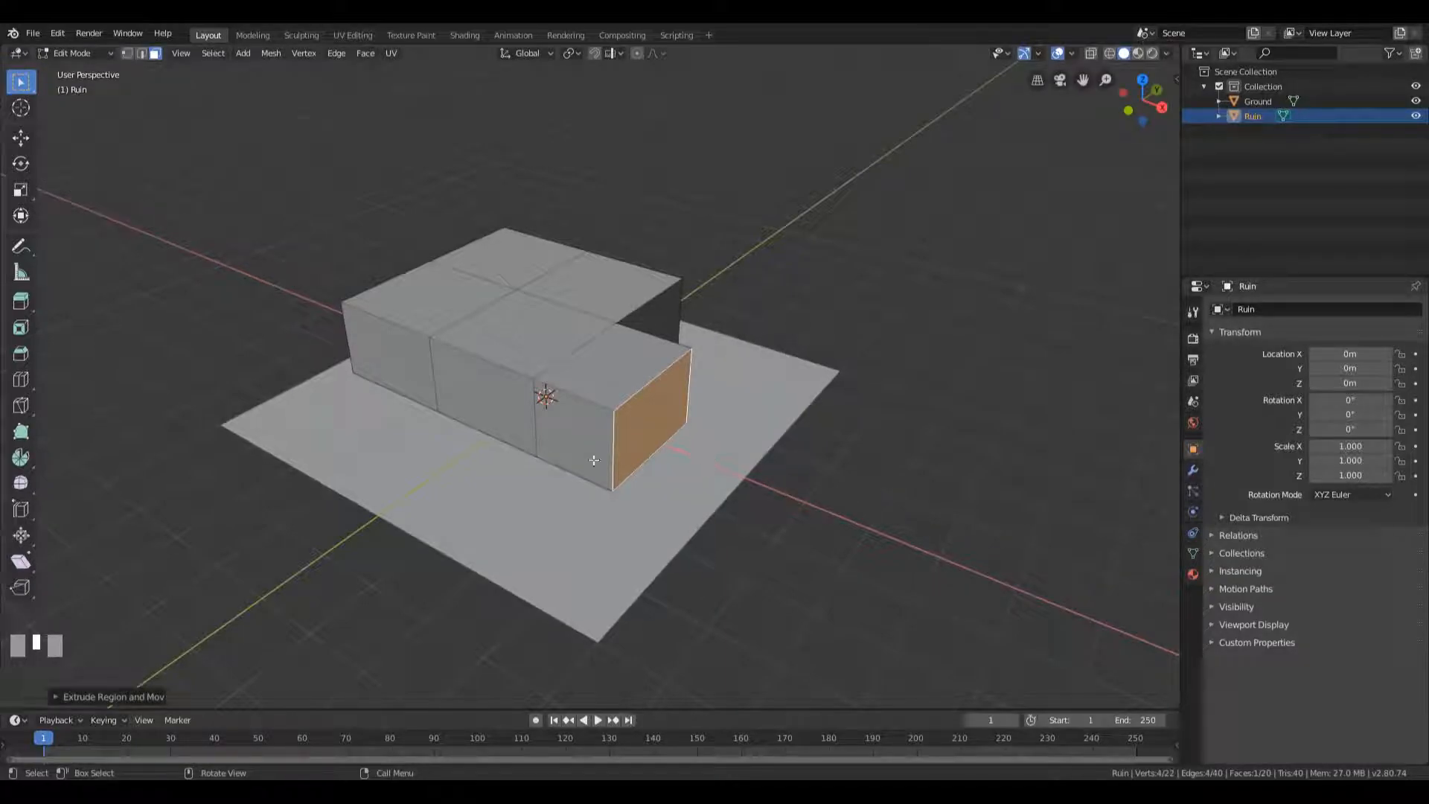
- Extrude the main block's four top faces upward by 0.2 m, leaving out the side extension's top
click(445, 278)
shift+click(587, 290)
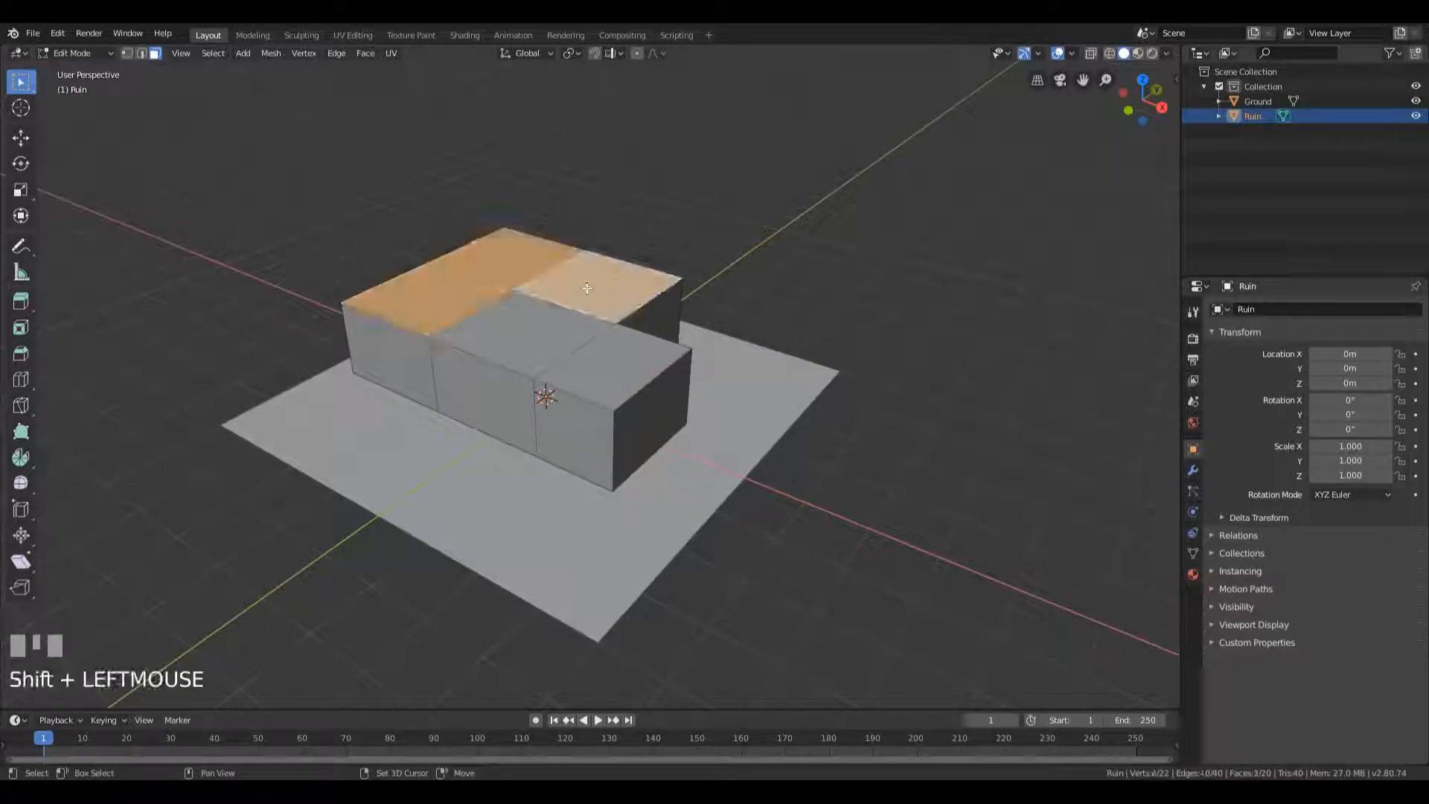
shift+click(541, 331)
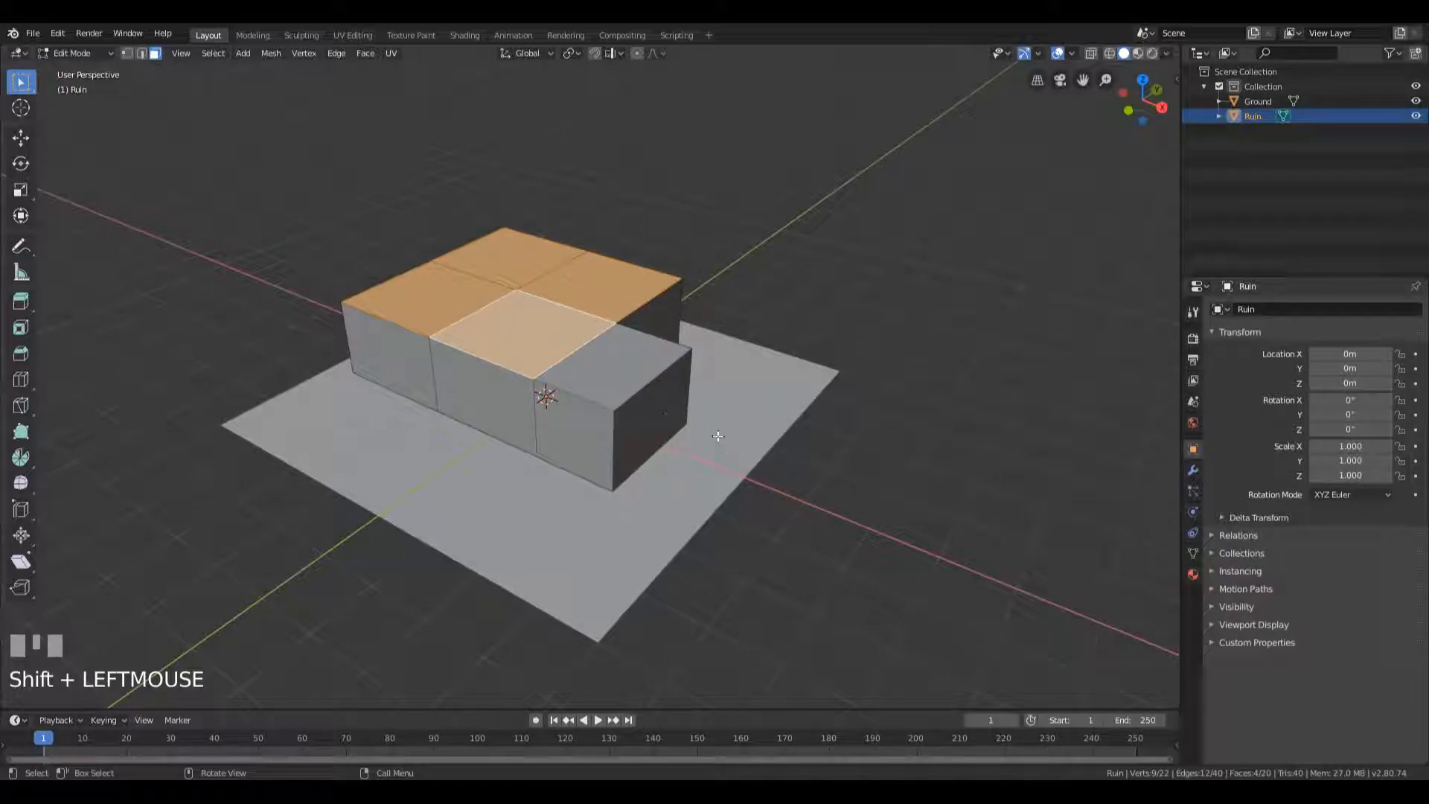
middle_drag(518, 369, 674, 400)
scroll(651, 372, up, 2)
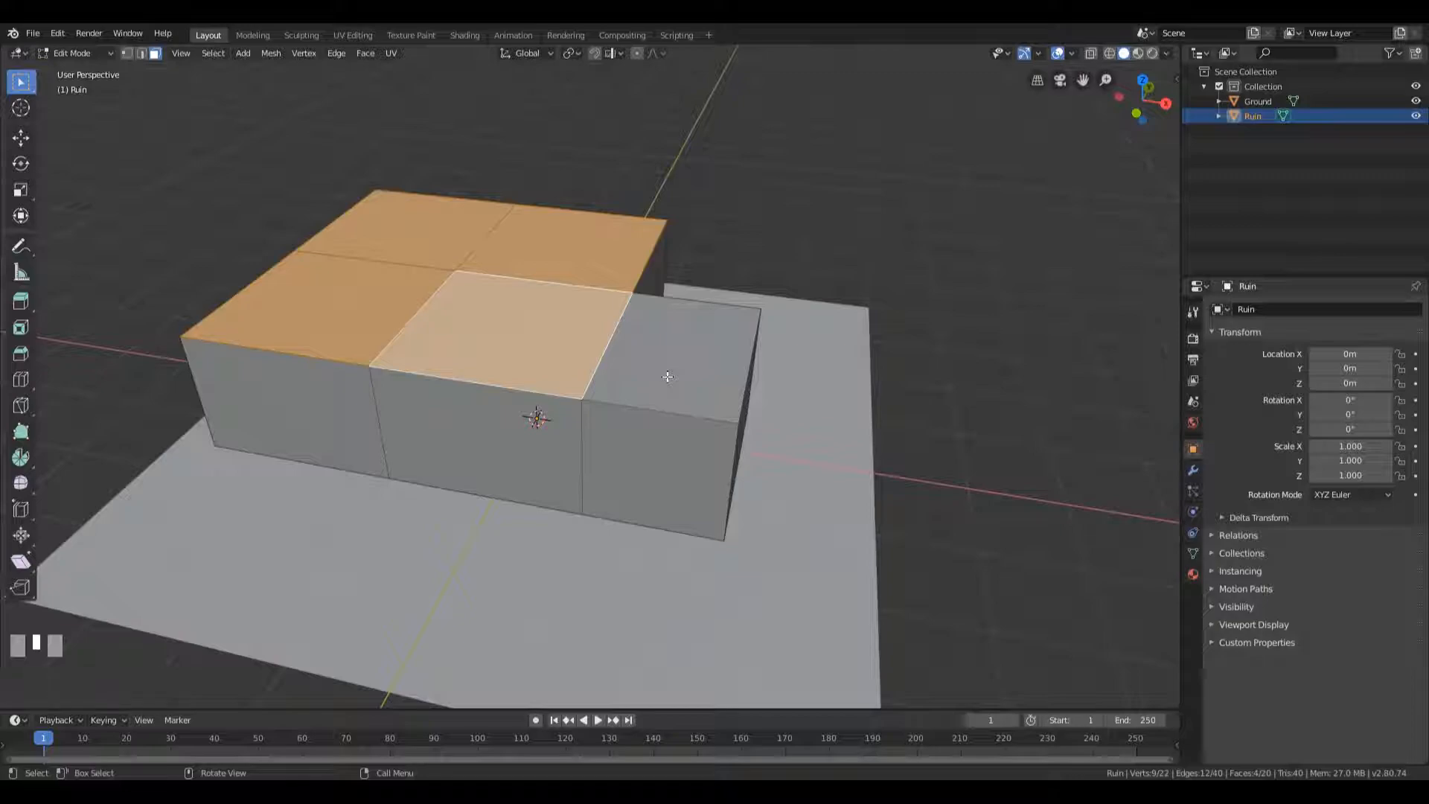
key(e)
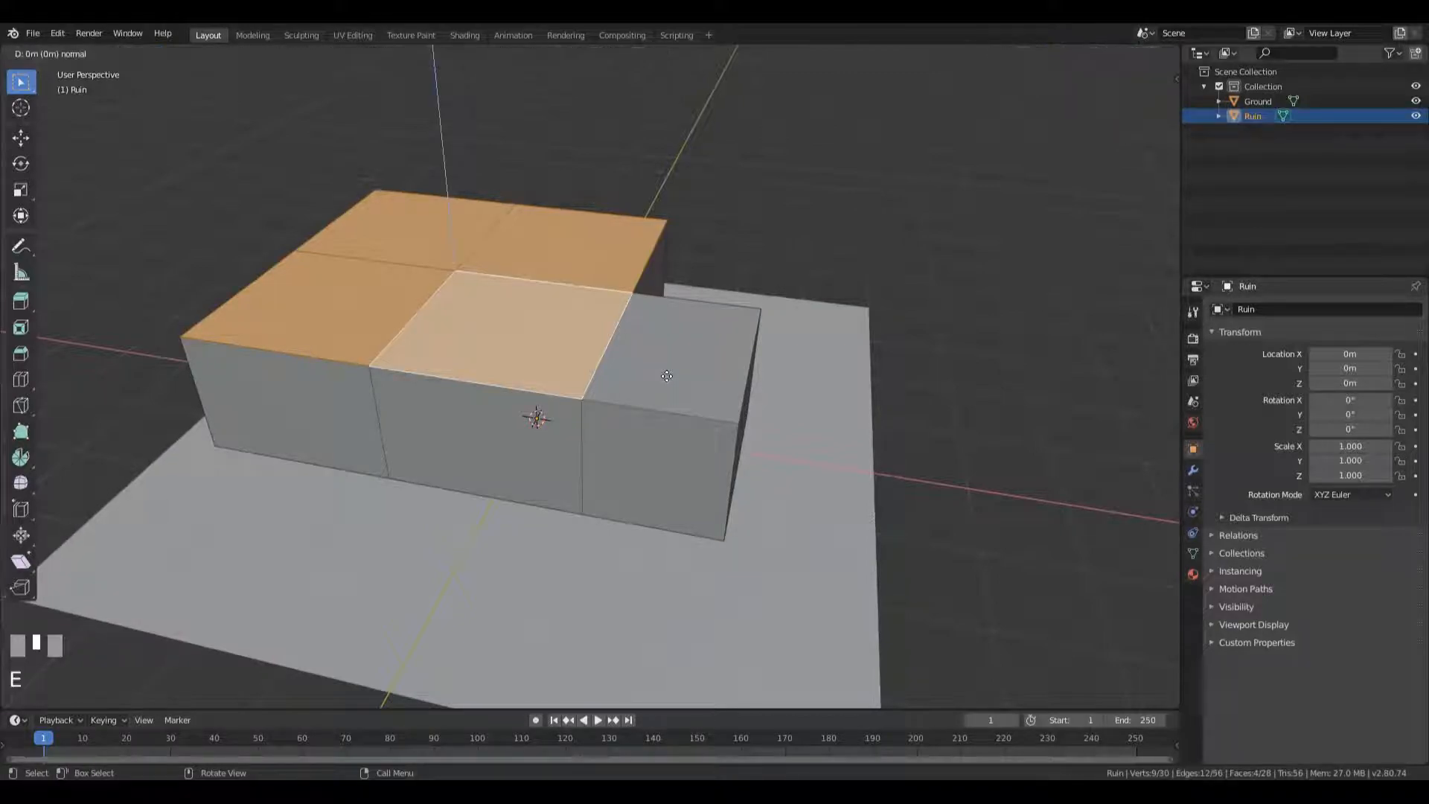
text(.2)
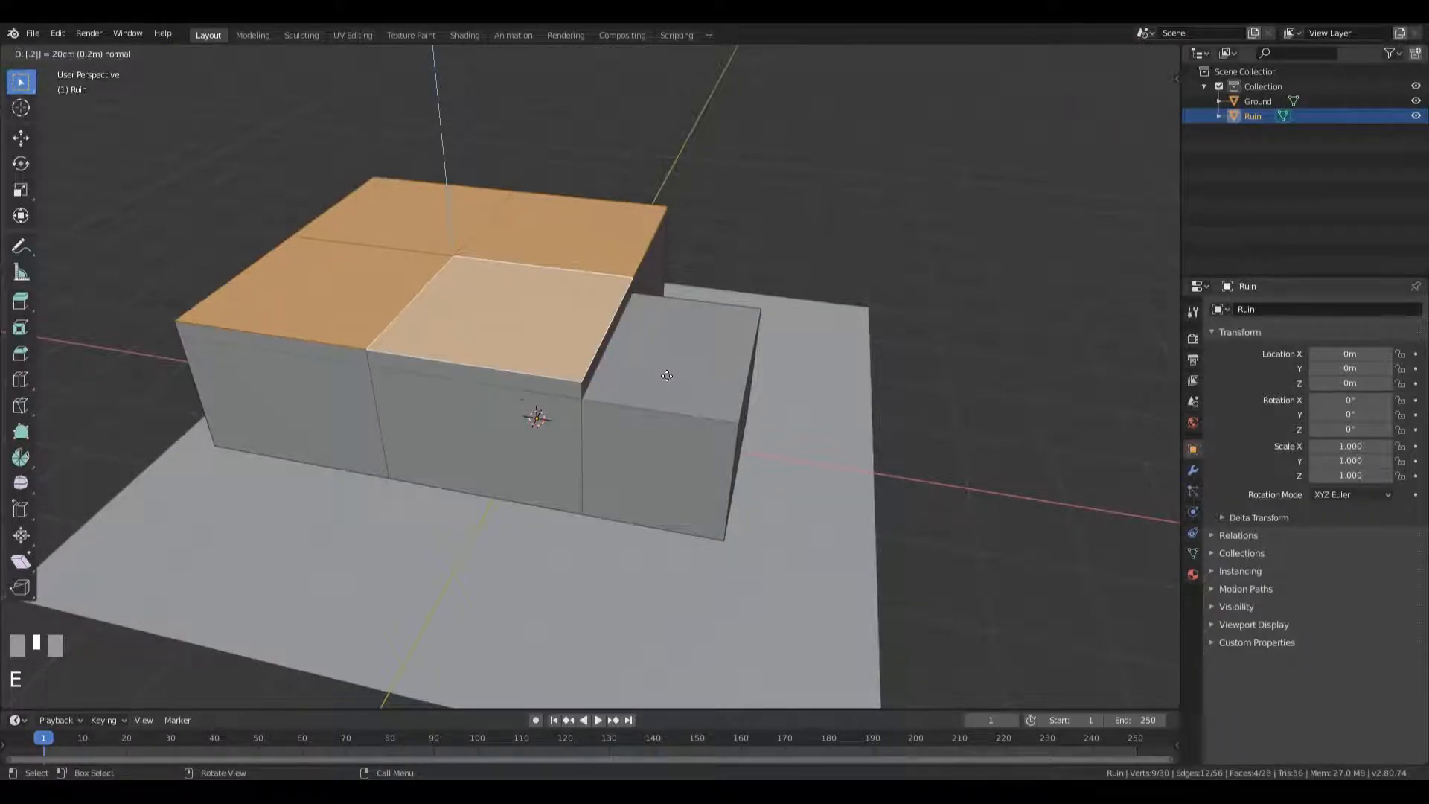
key(KP_Enter)
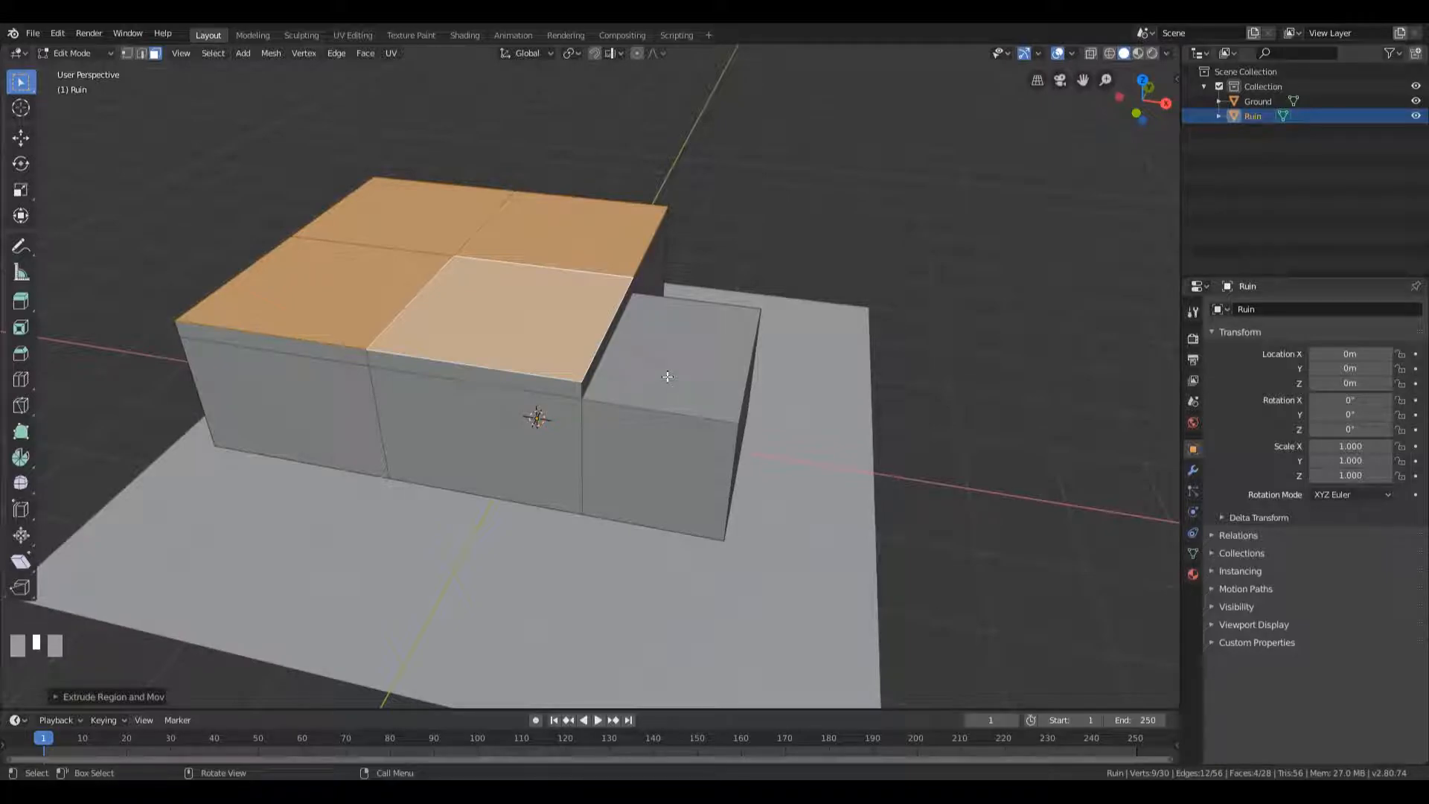
- Inset the front wall face next to the side extension by a thin margin
key(shift+ctrl+alt+KP_Divide)
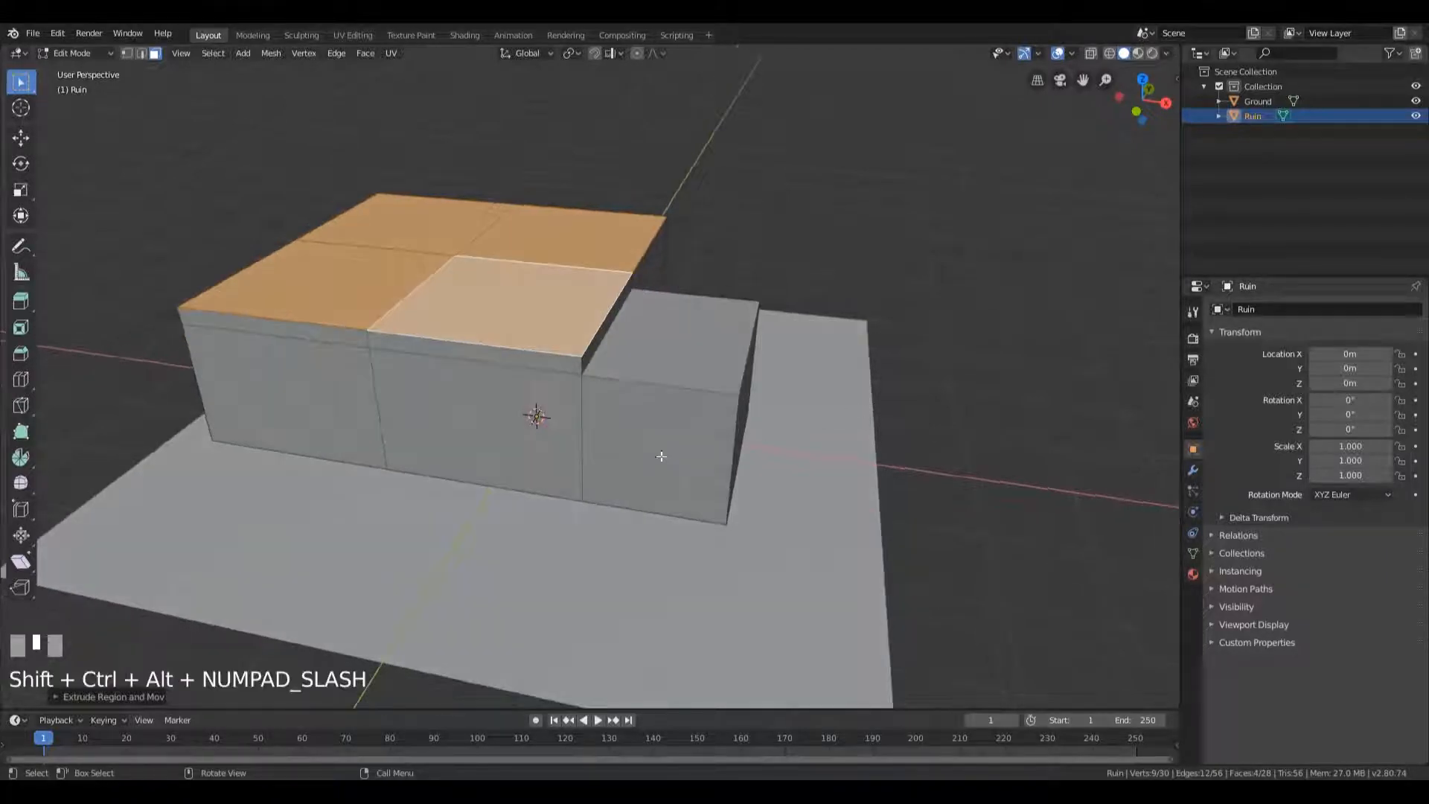
click(484, 431)
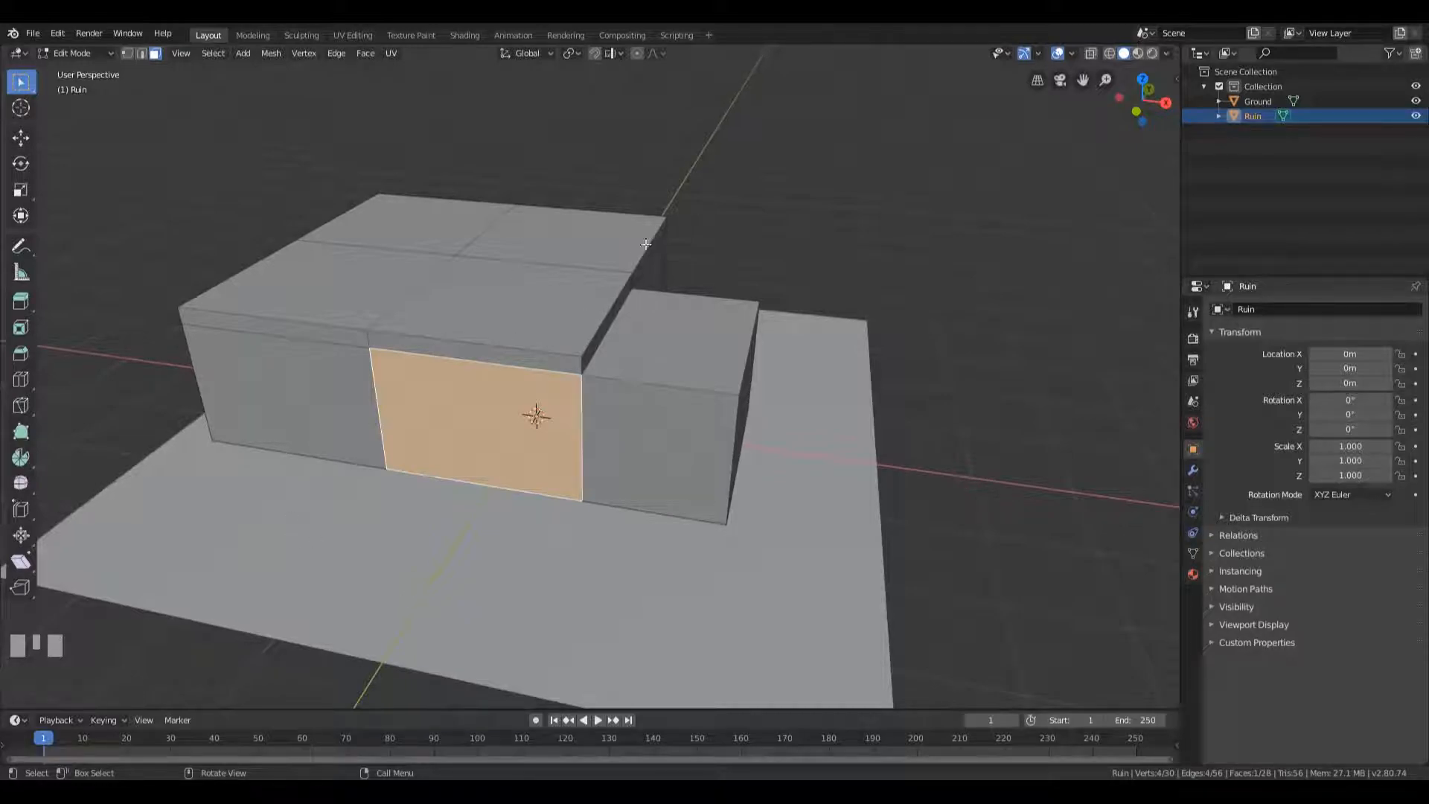
middle_drag(749, 419, 683, 407)
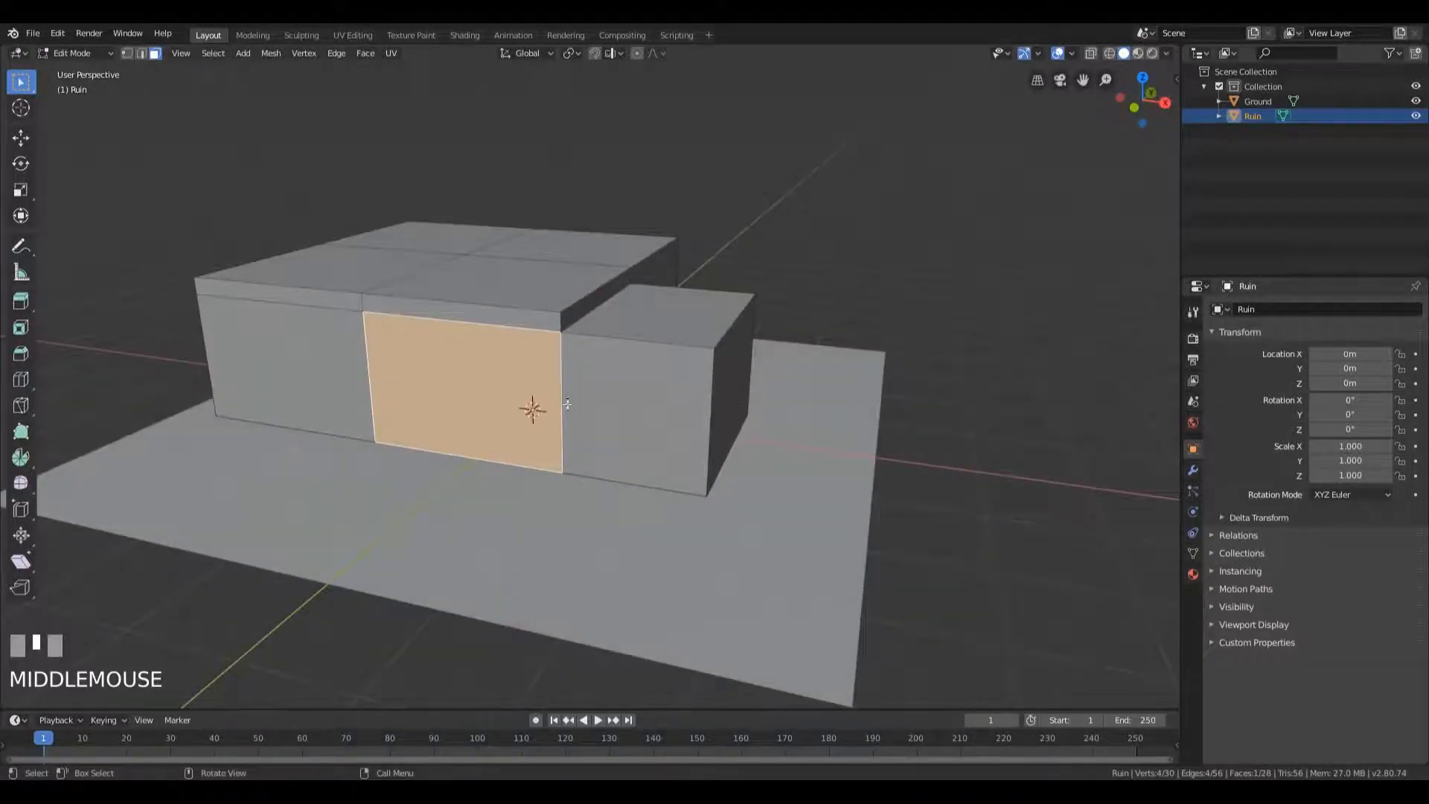
middle_drag(531, 398, 677, 426)
key(i)
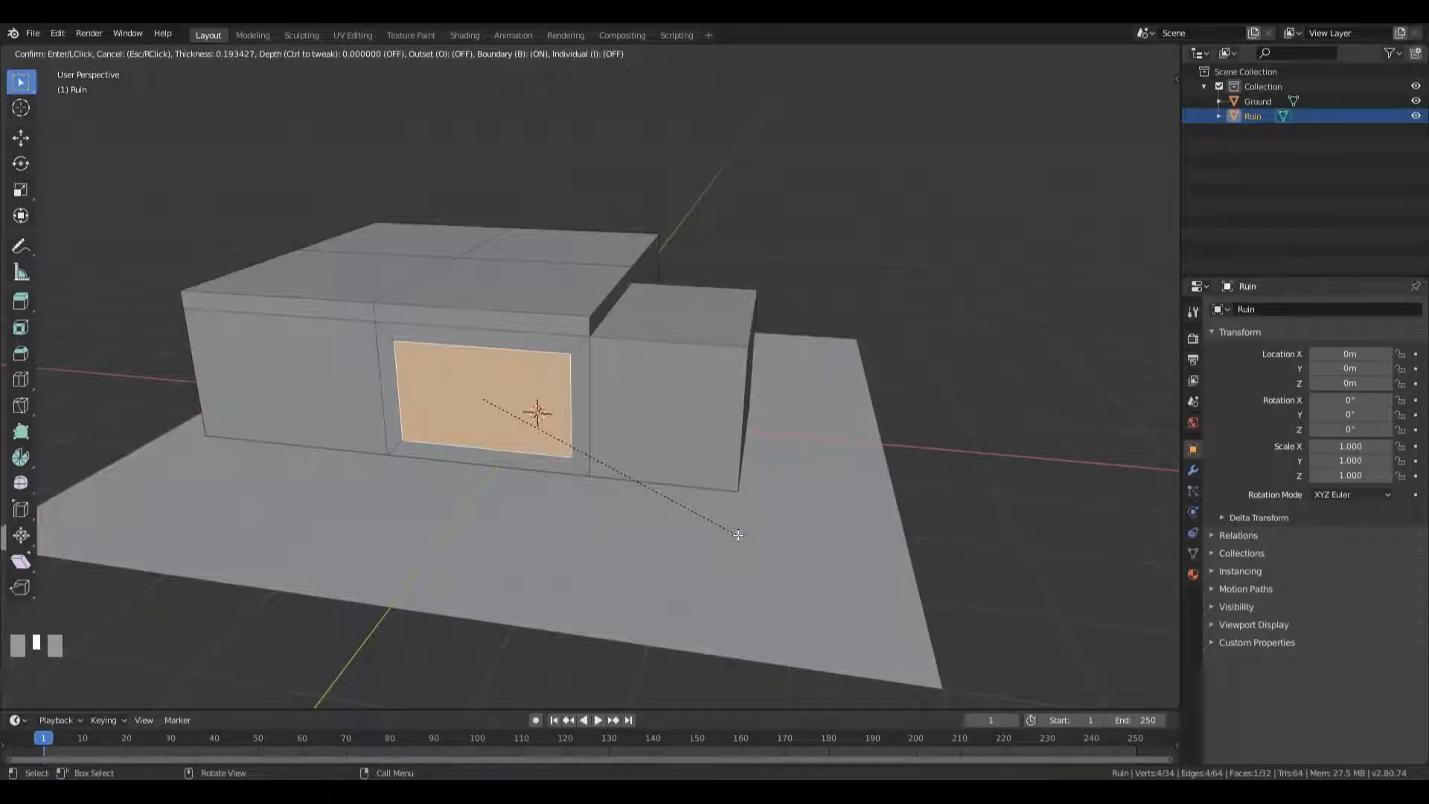
key(KP_Enter)
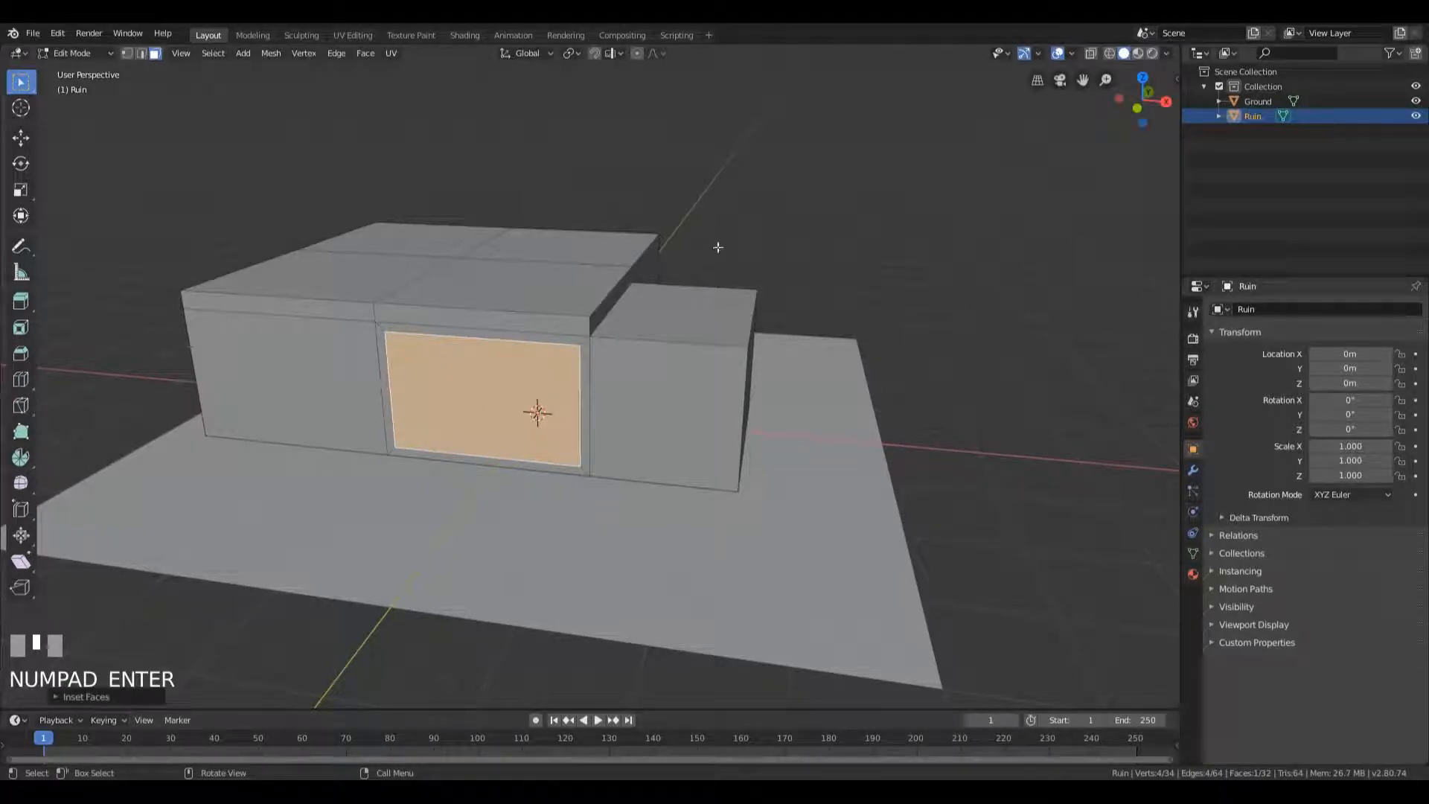
- Try extruding the inset front face 3.4 m into the building in a wireframe right side view, and undo the extrusion
middle_drag(600, 356, 563, 358)
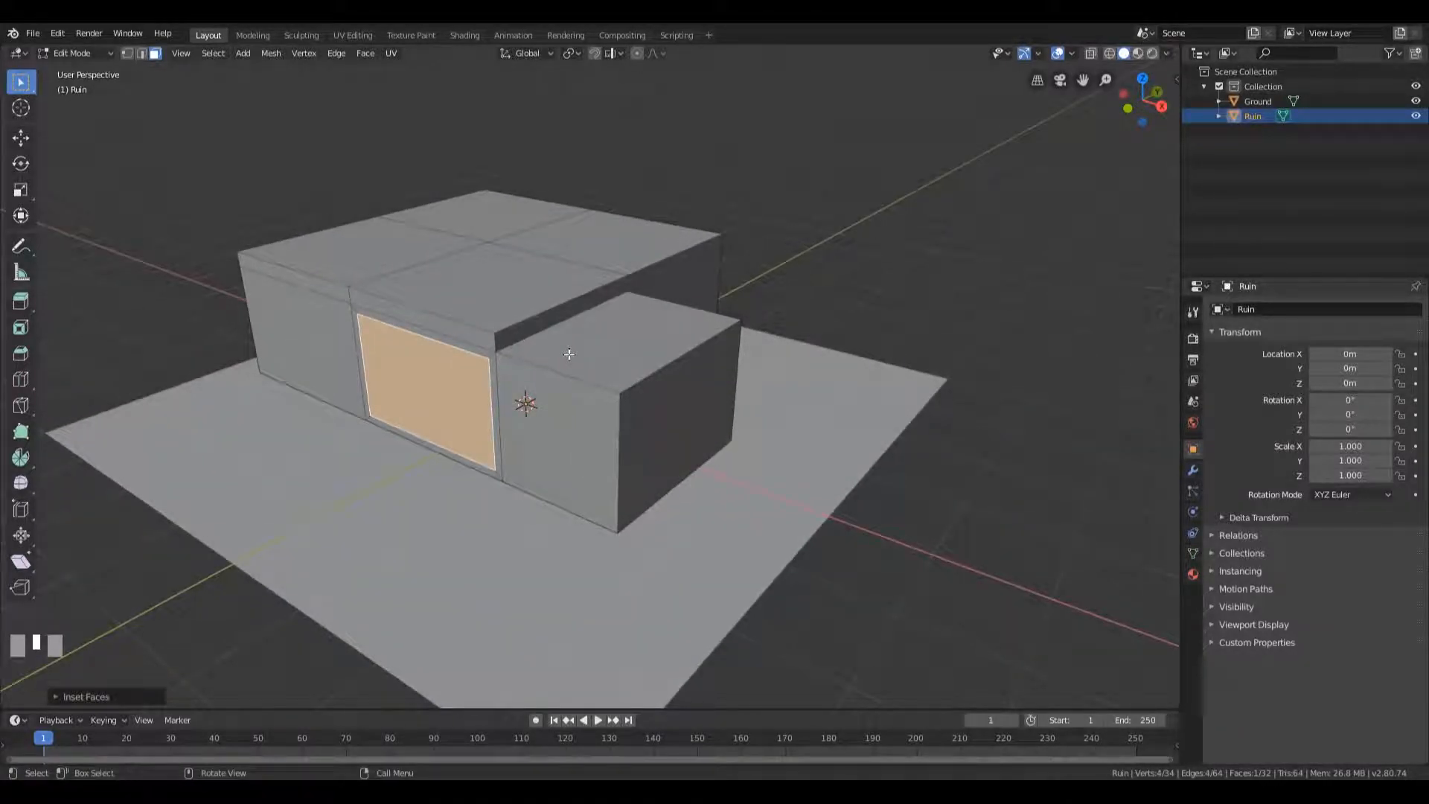
key(KP_3)
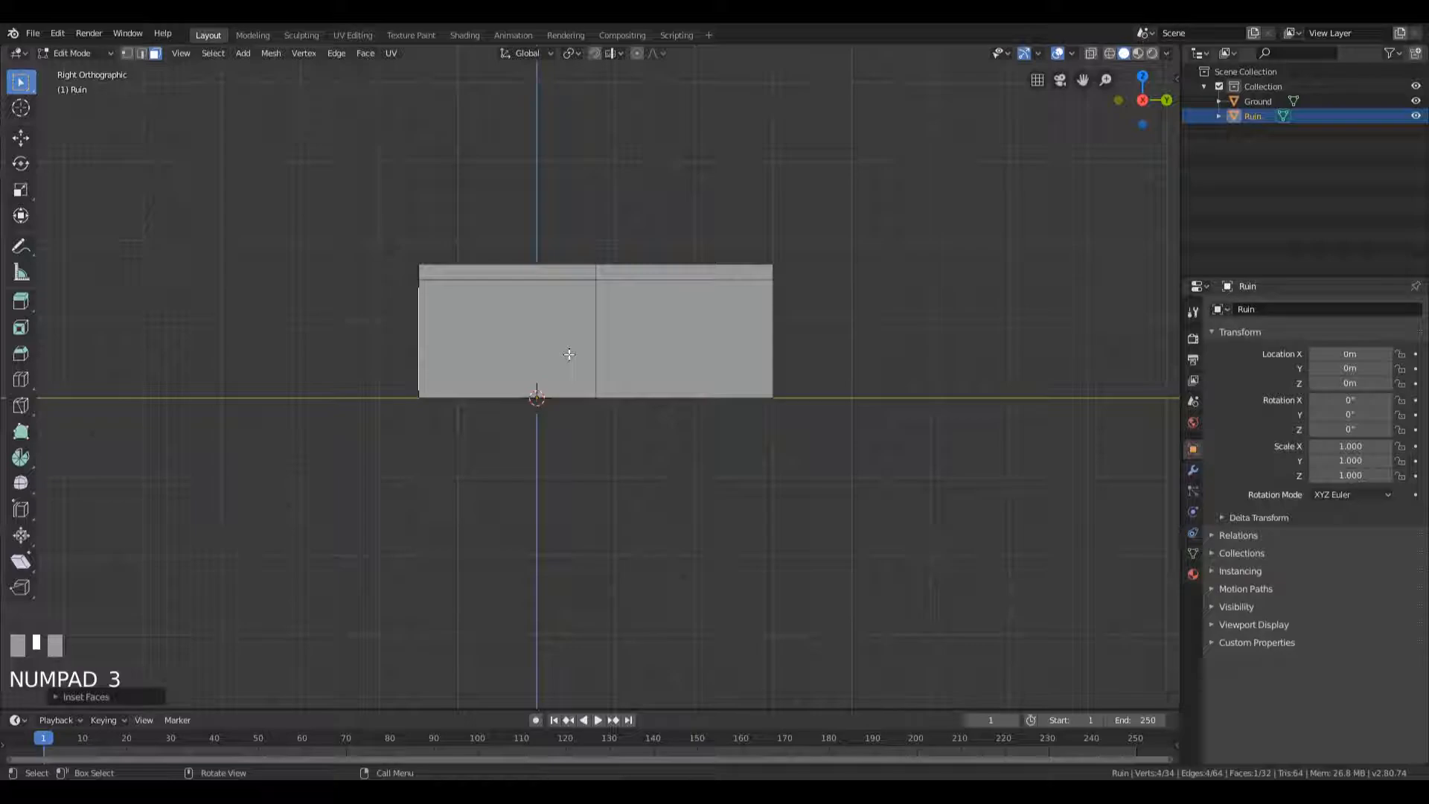
key(z)
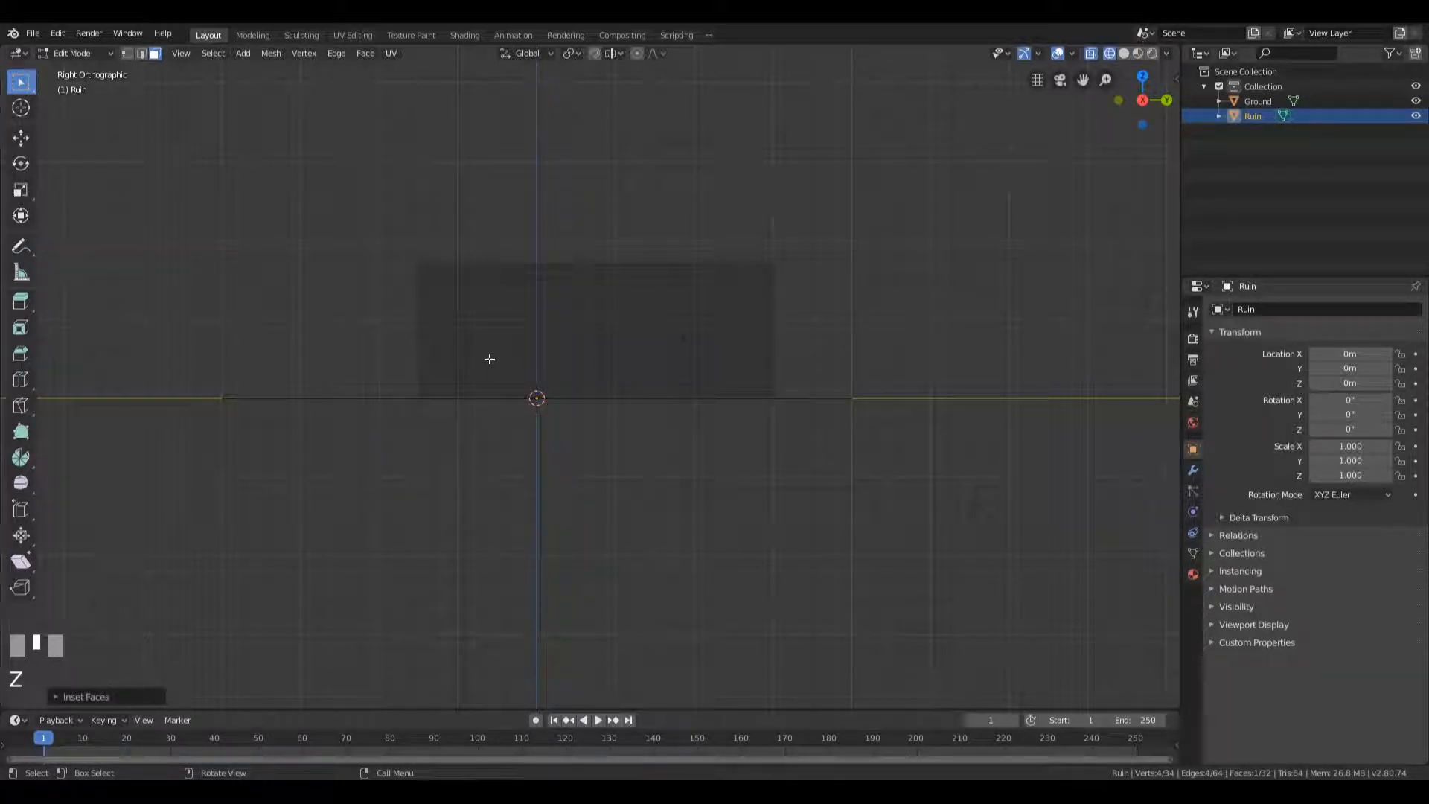
key(shift+ctrl+alt+KP_Divide)
key(e)
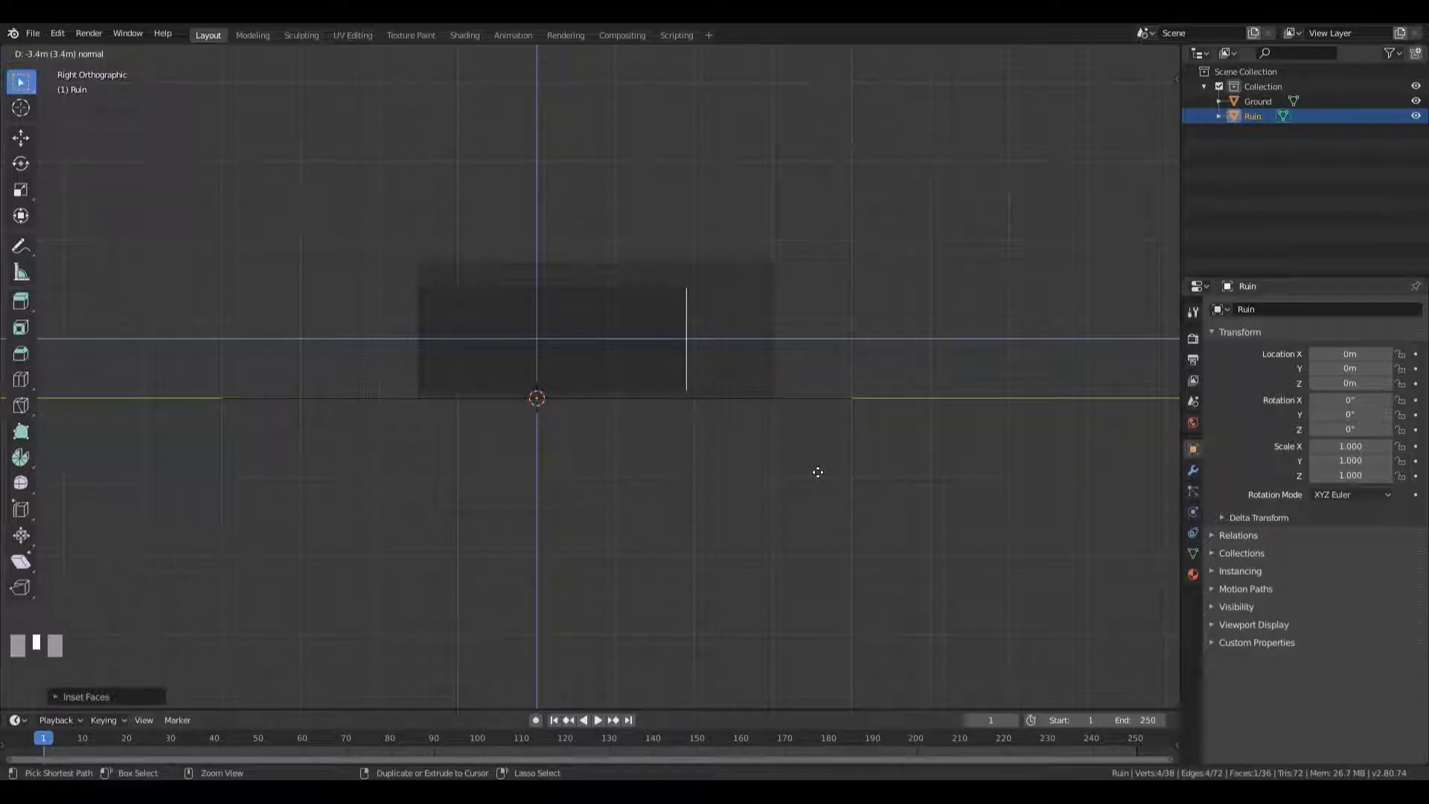
ctrl+click(819, 472)
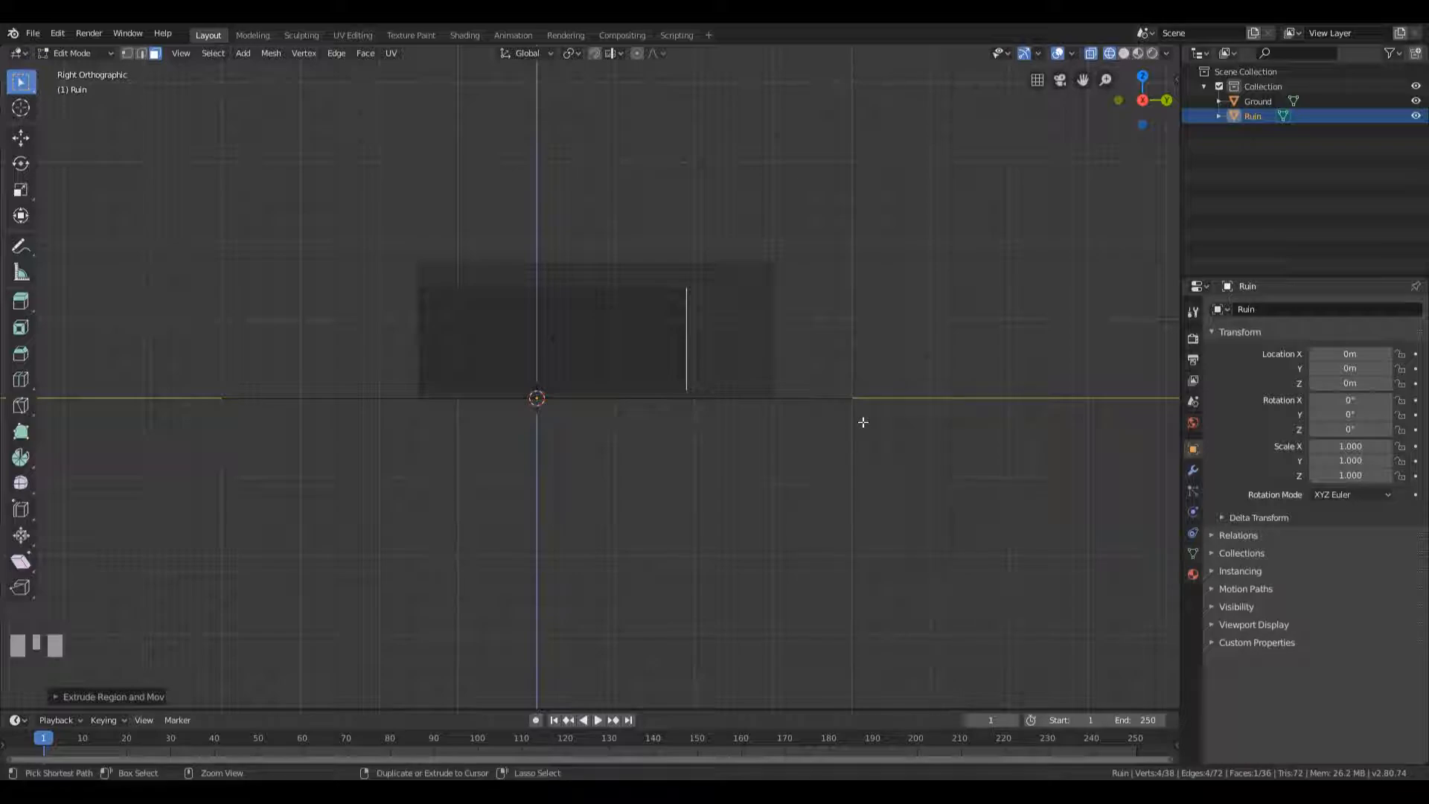
key(ctrl+z)
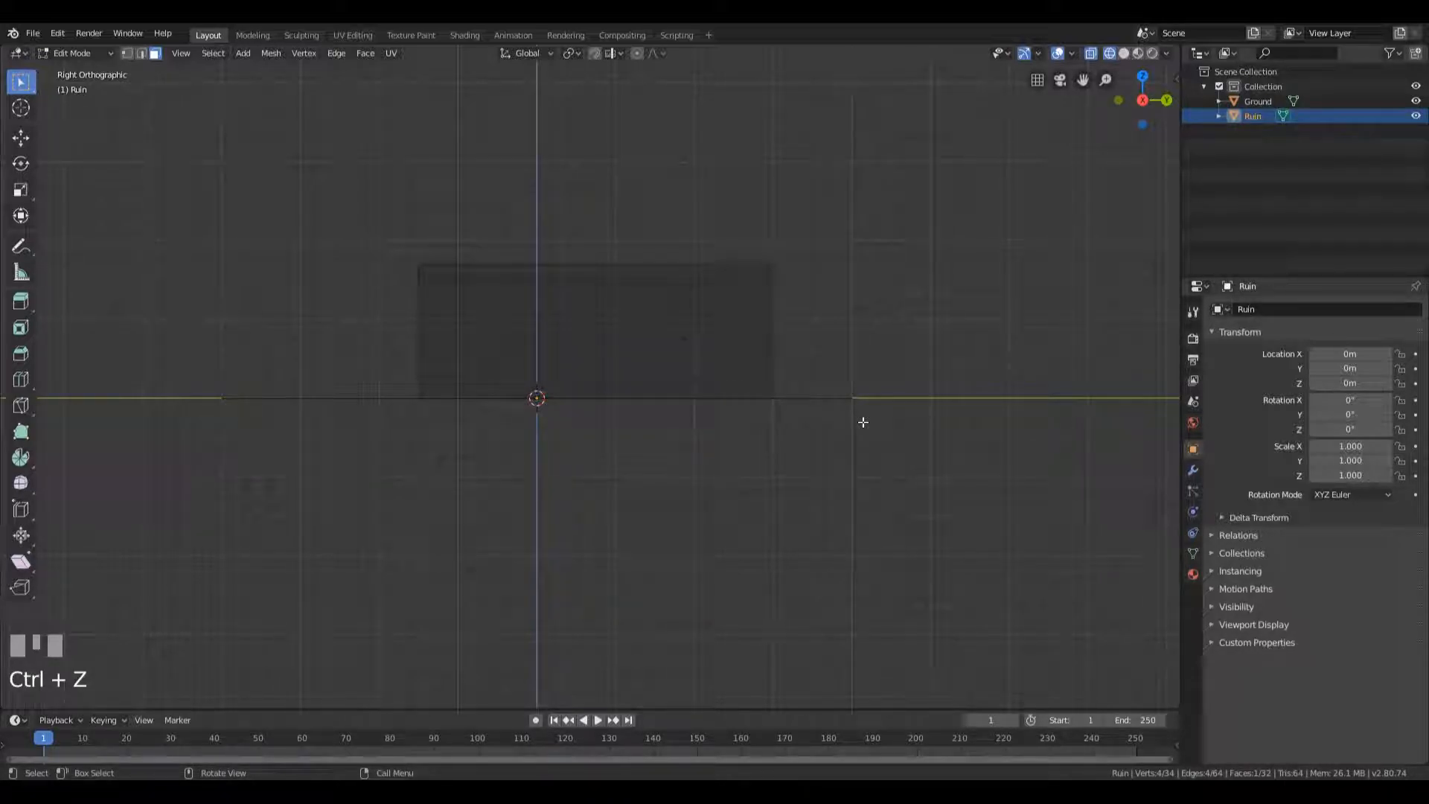
- Extrude the inset front face 3.4 m into the building and return the viewport to solid shading
key(e)
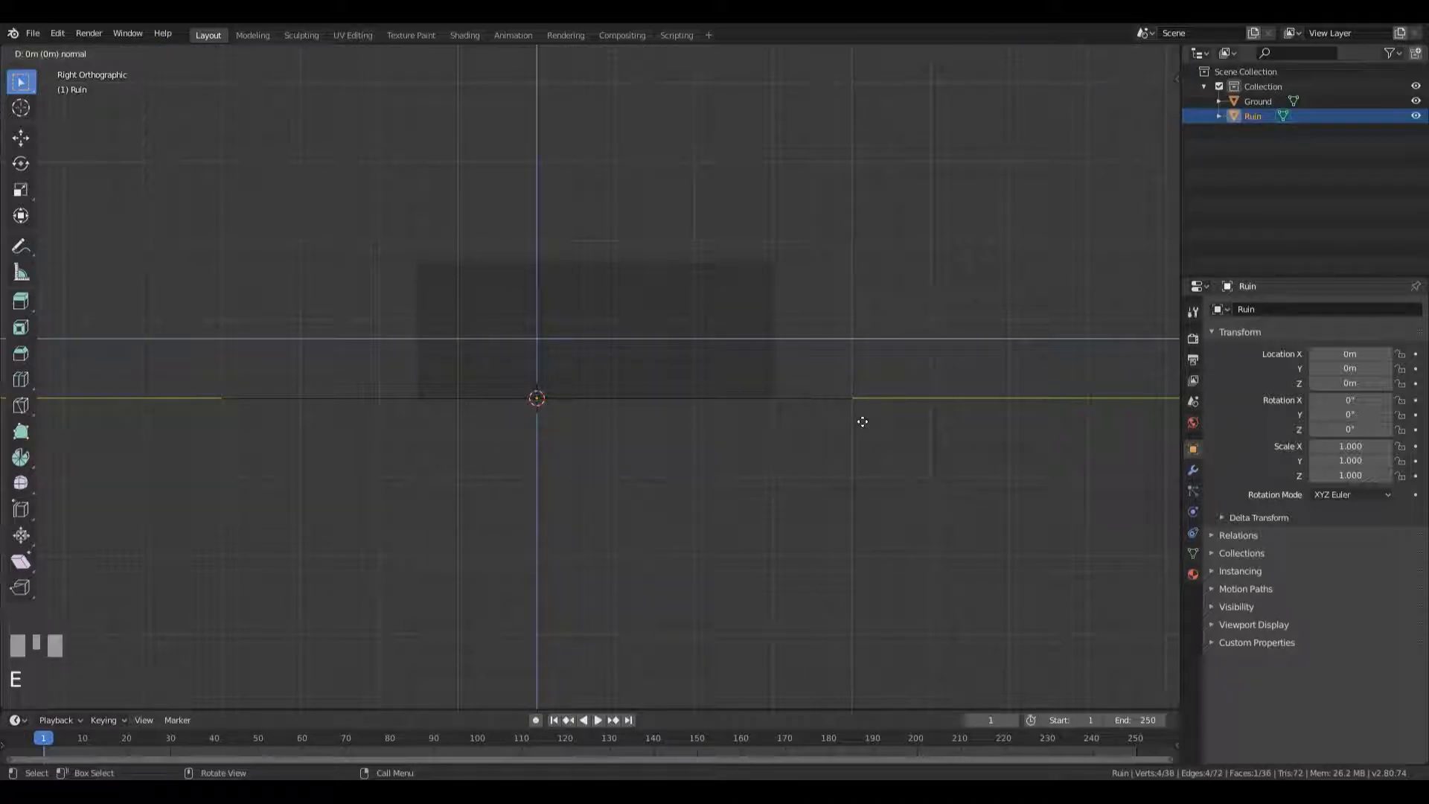
text(3.4)
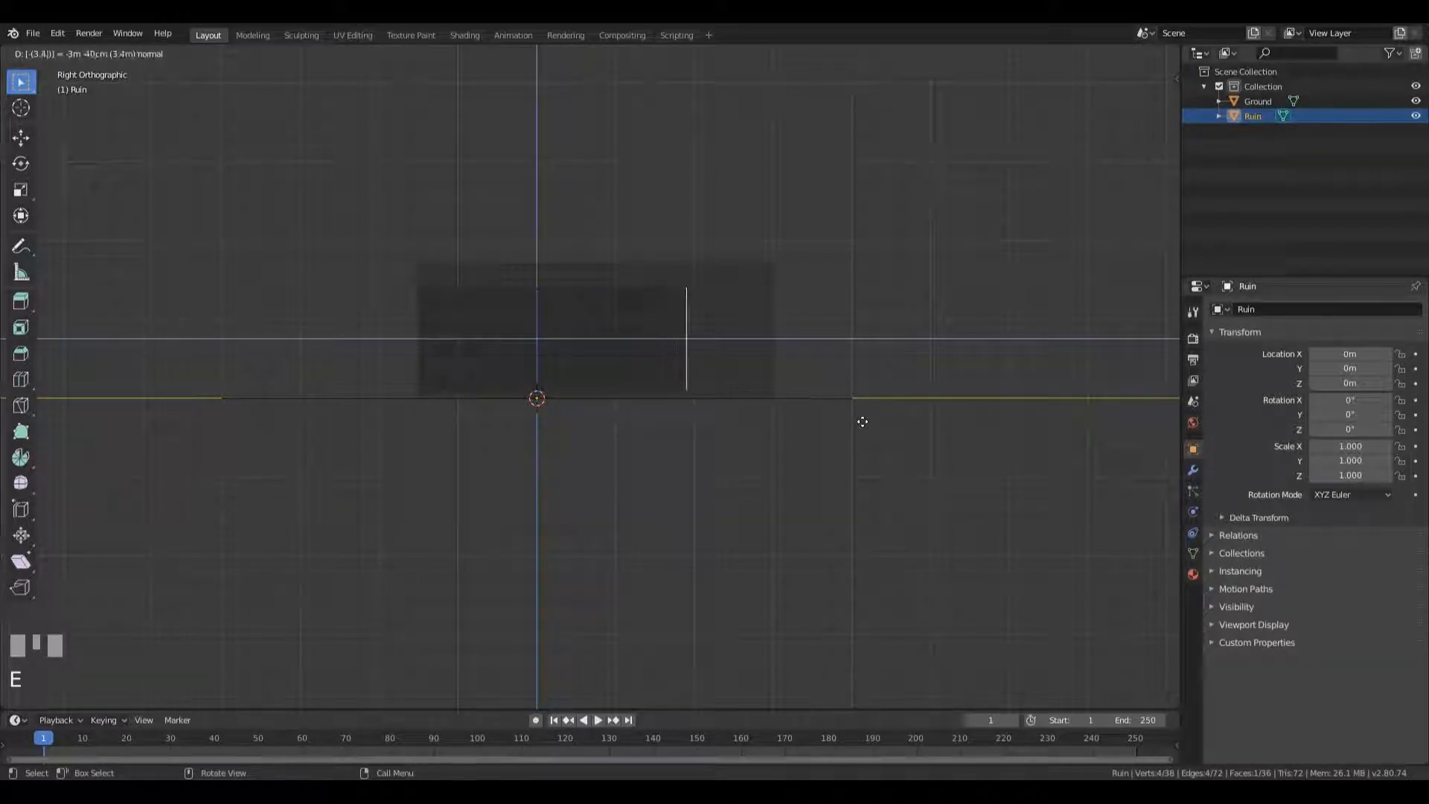
key(Return)
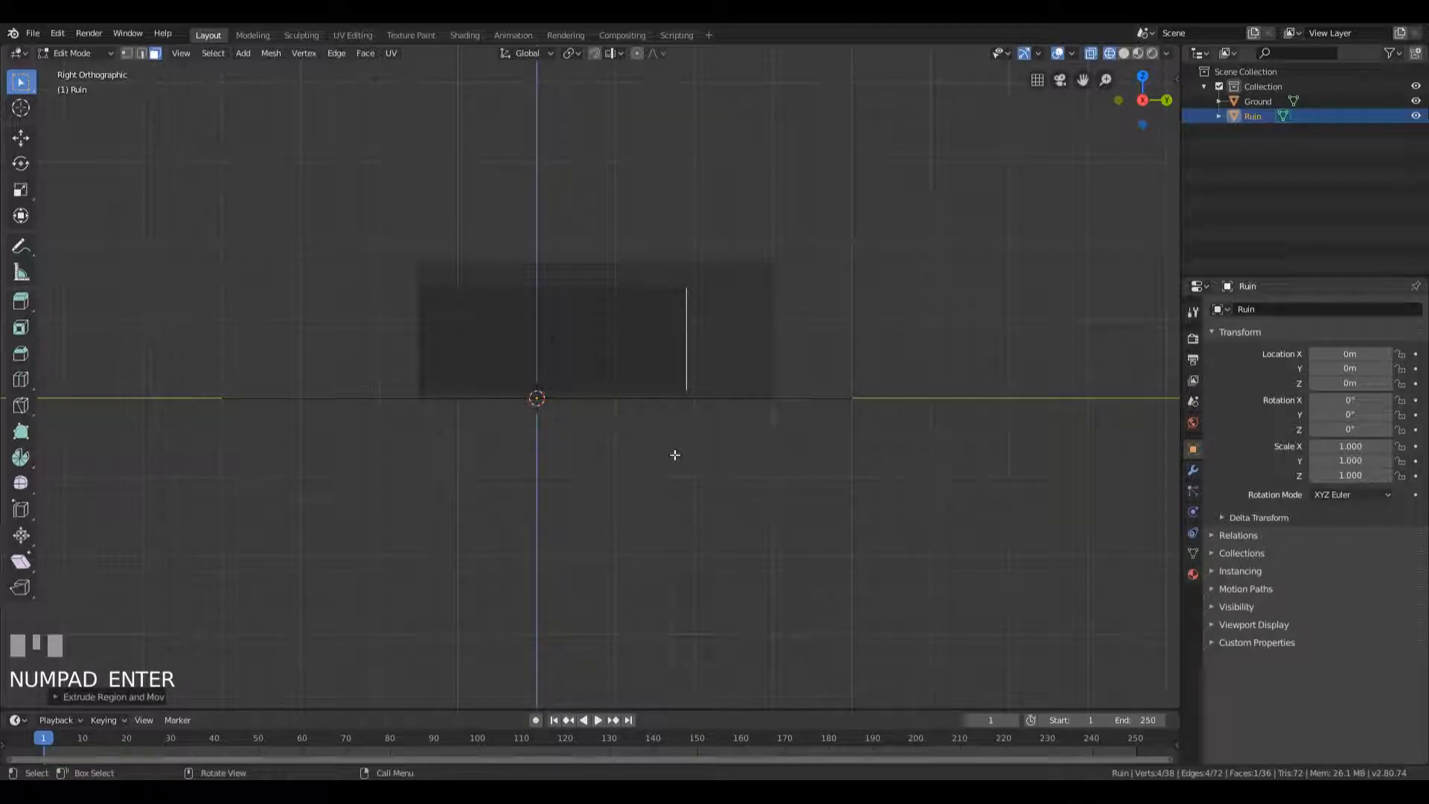
mouse_move(612, 437)
middle_down()
mouse_move(542, 377)
mouse_move(632, 400)
mouse_move(665, 383)
middle_up()
key(z)
click(733, 409)
middle_drag(606, 437, 410, 419)
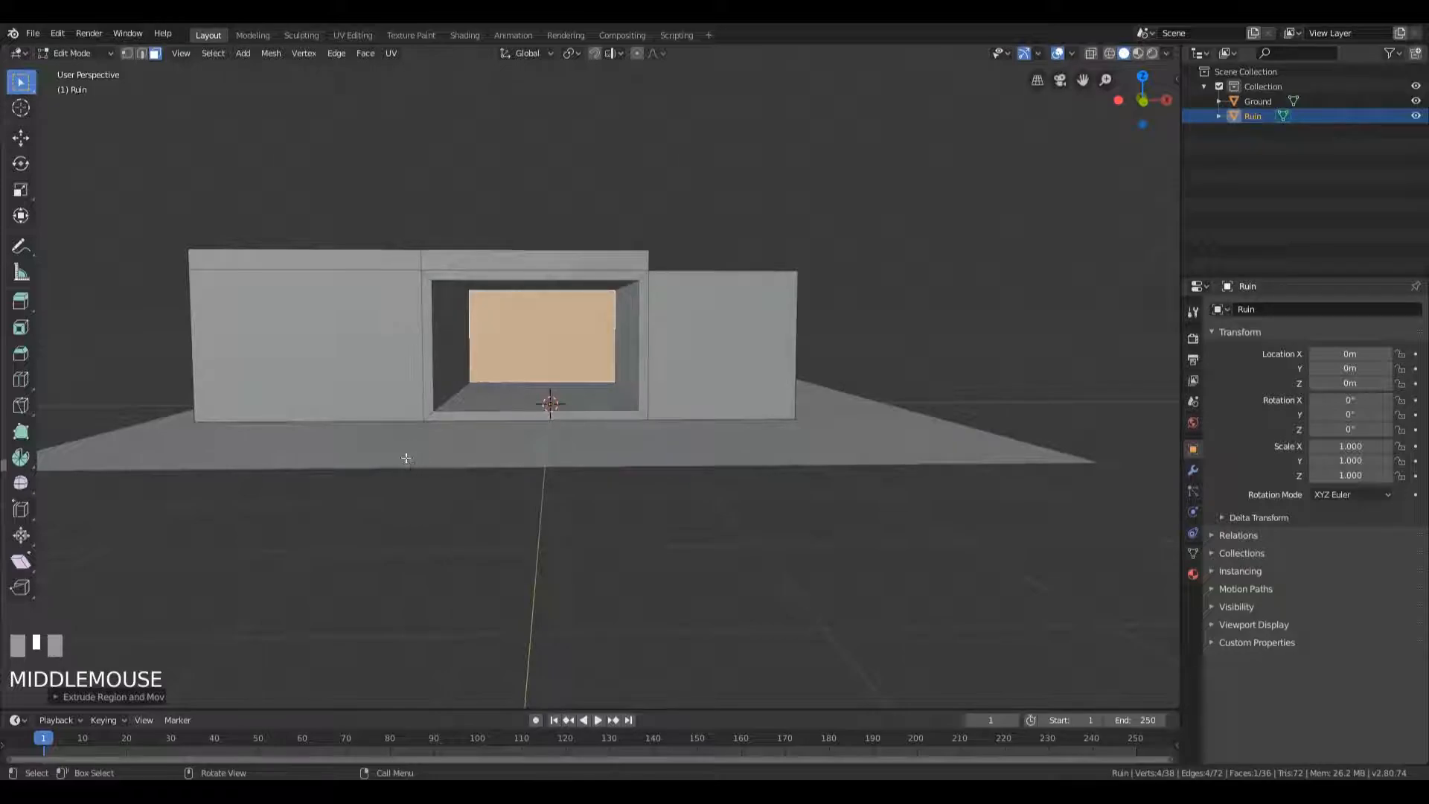
- Delete the floor face of the hollowed interior and the thin strip below the front opening, keeping the back wall
middle_drag(617, 349, 573, 498)
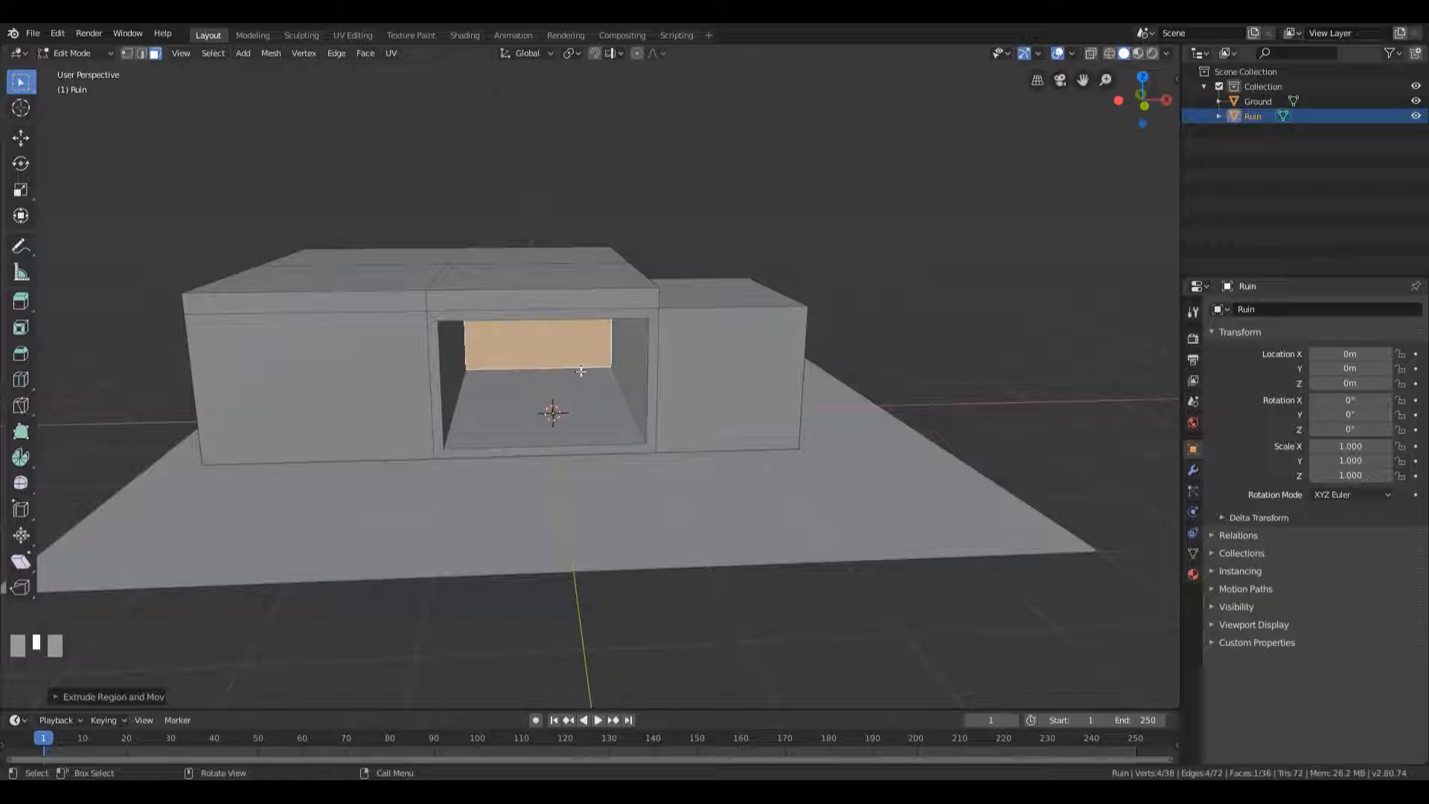
middle_drag(619, 440, 711, 370)
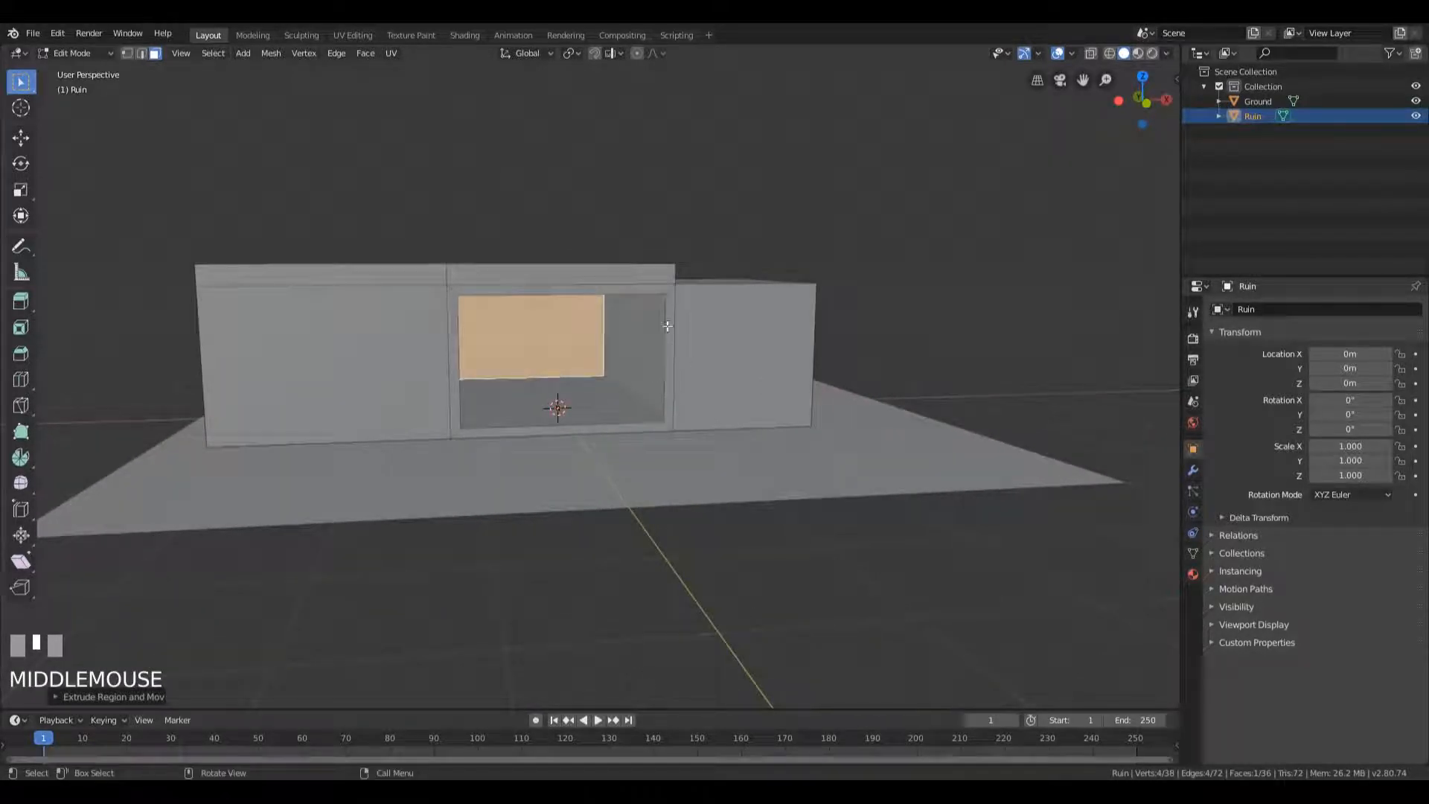
middle_drag(665, 287, 652, 431)
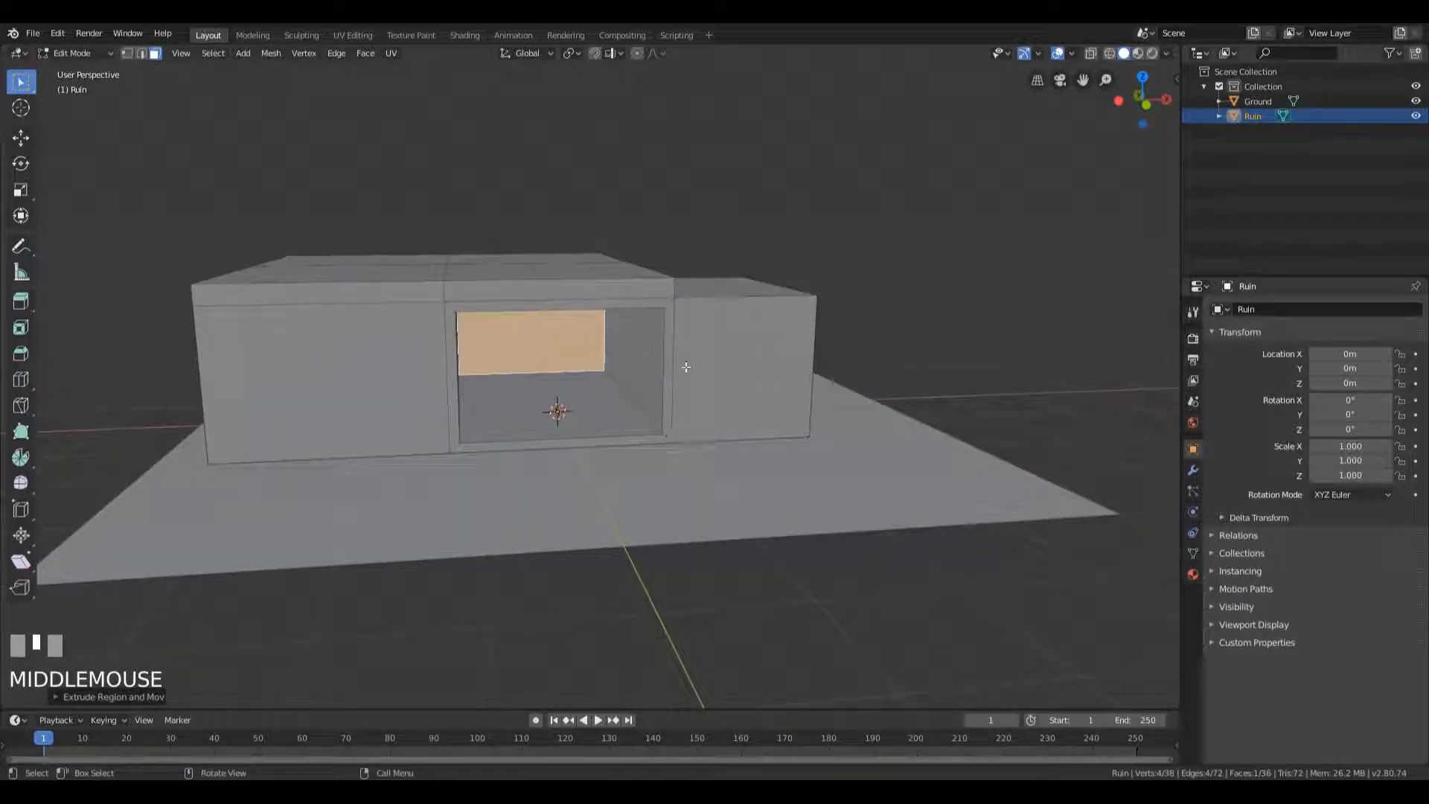
middle_drag(649, 350, 629, 347)
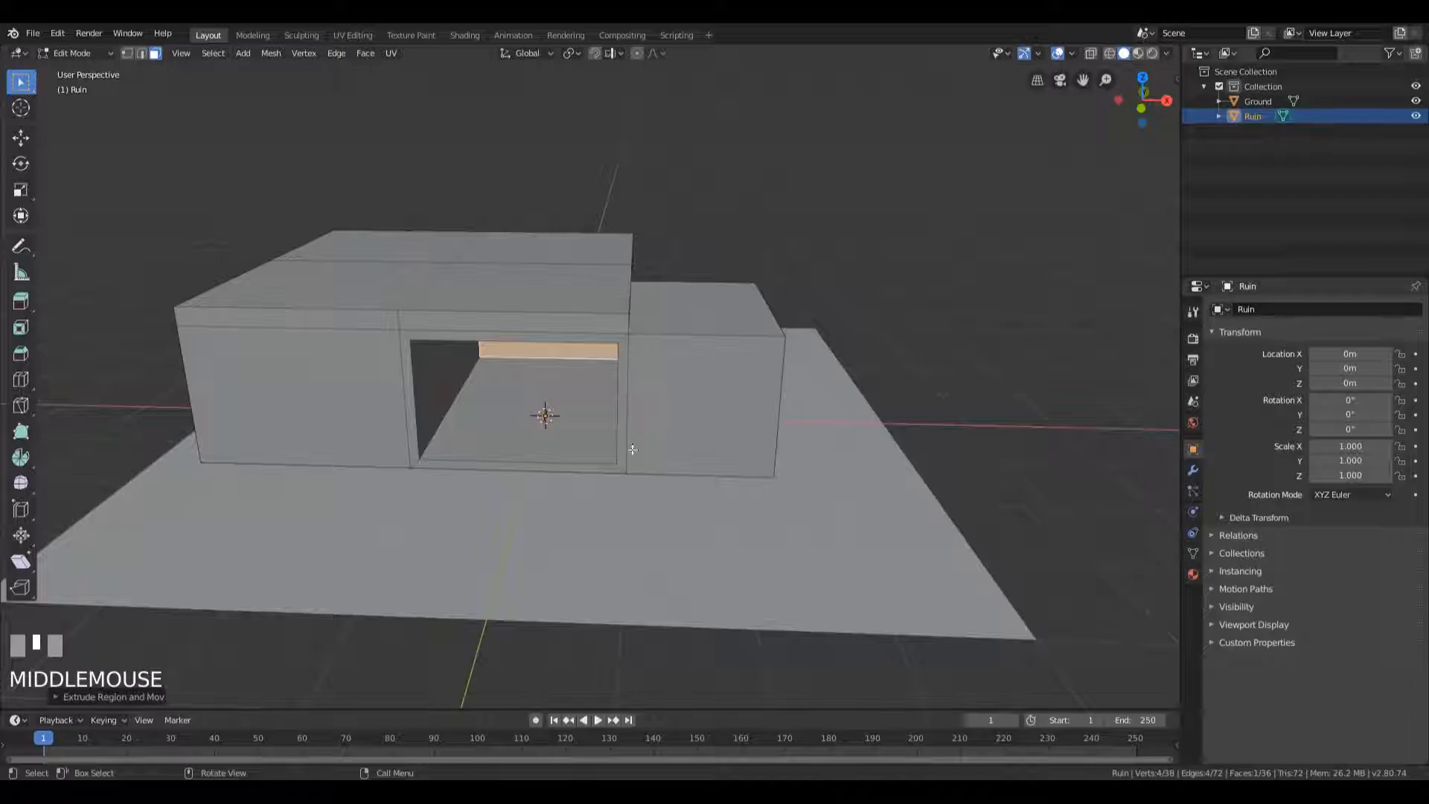
middle_drag(603, 451, 493, 361)
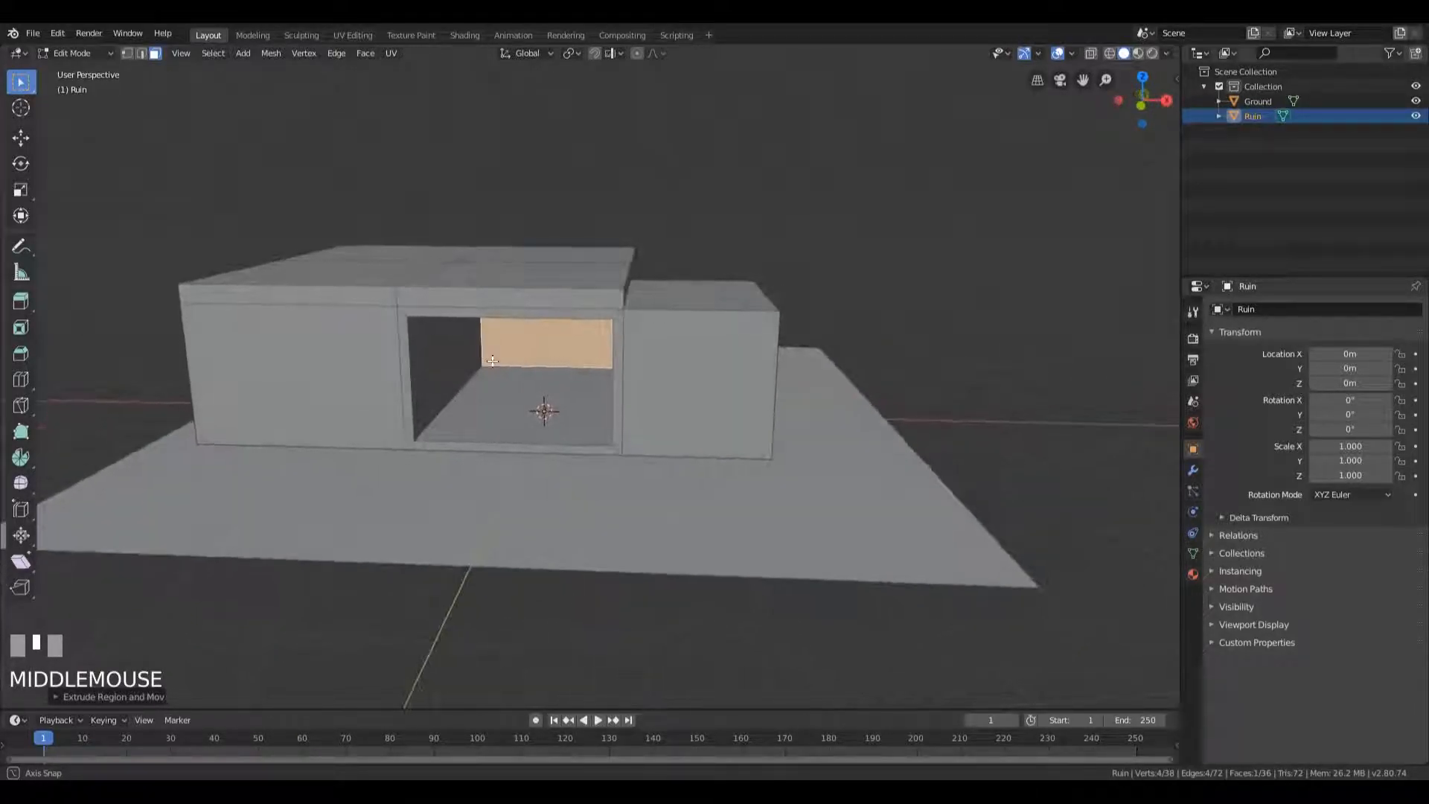
middle_drag(548, 481, 551, 406)
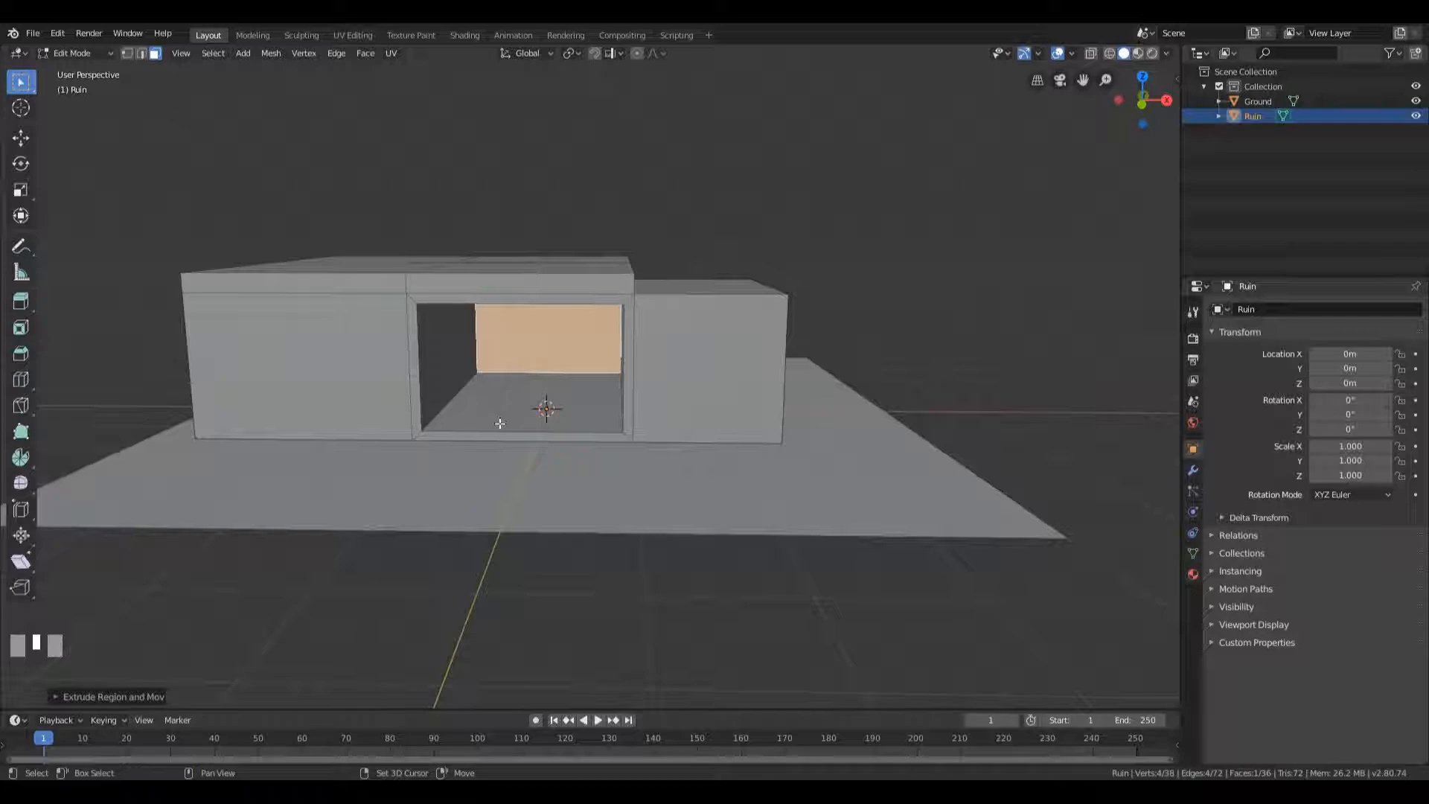
shift+click(520, 408)
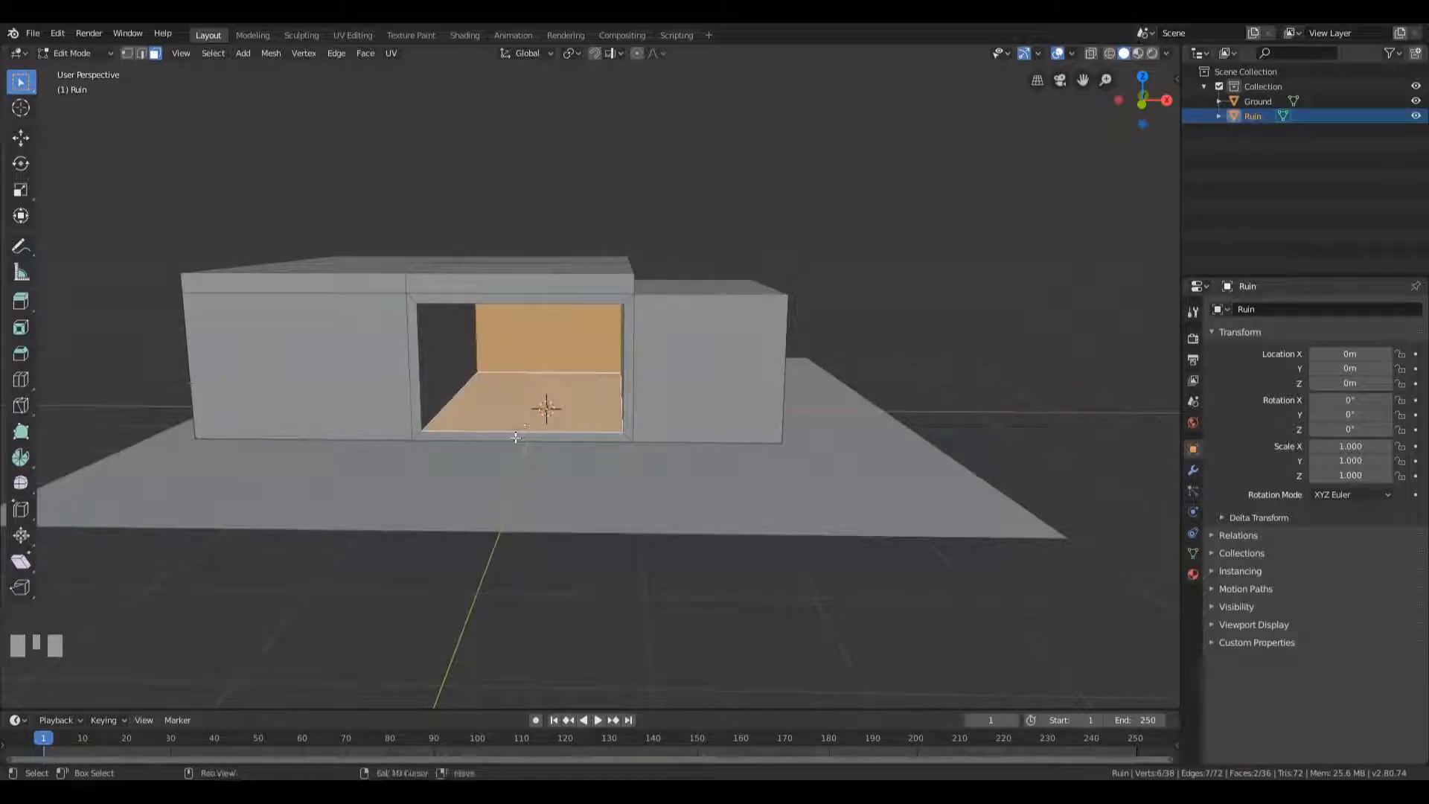
shift+click(519, 438)
middle_drag(520, 393, 530, 342)
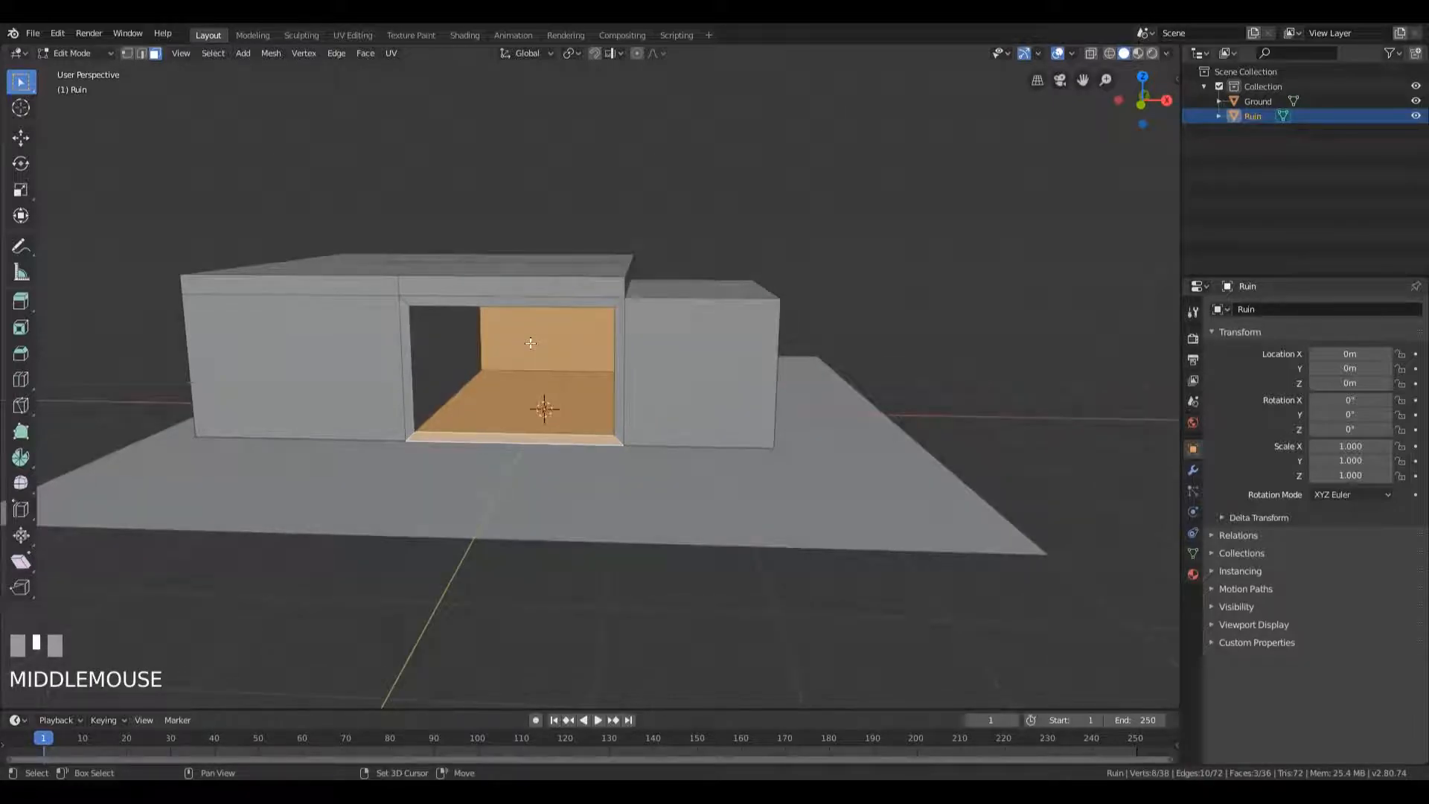
shift+click(530, 343)
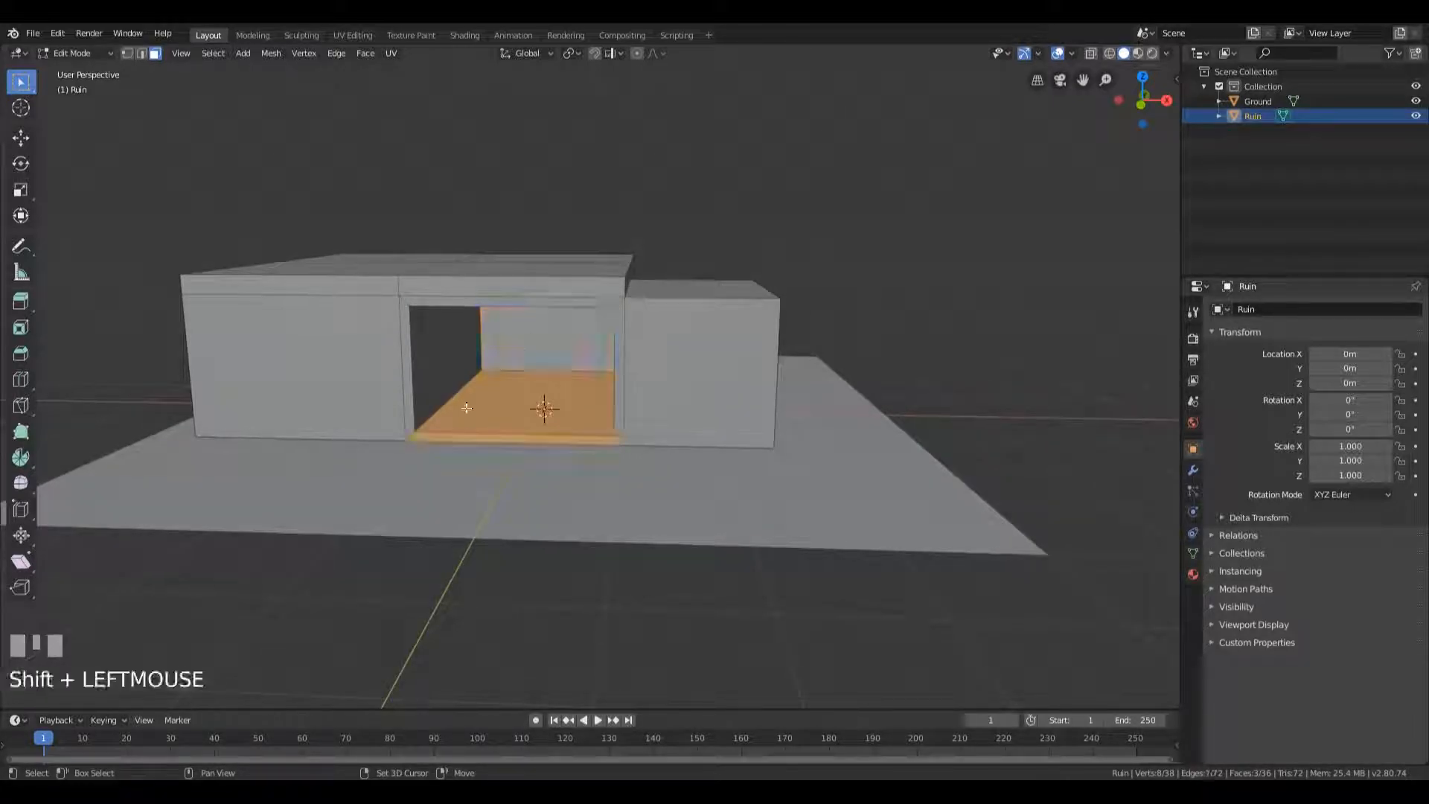
middle_drag(646, 426, 519, 368)
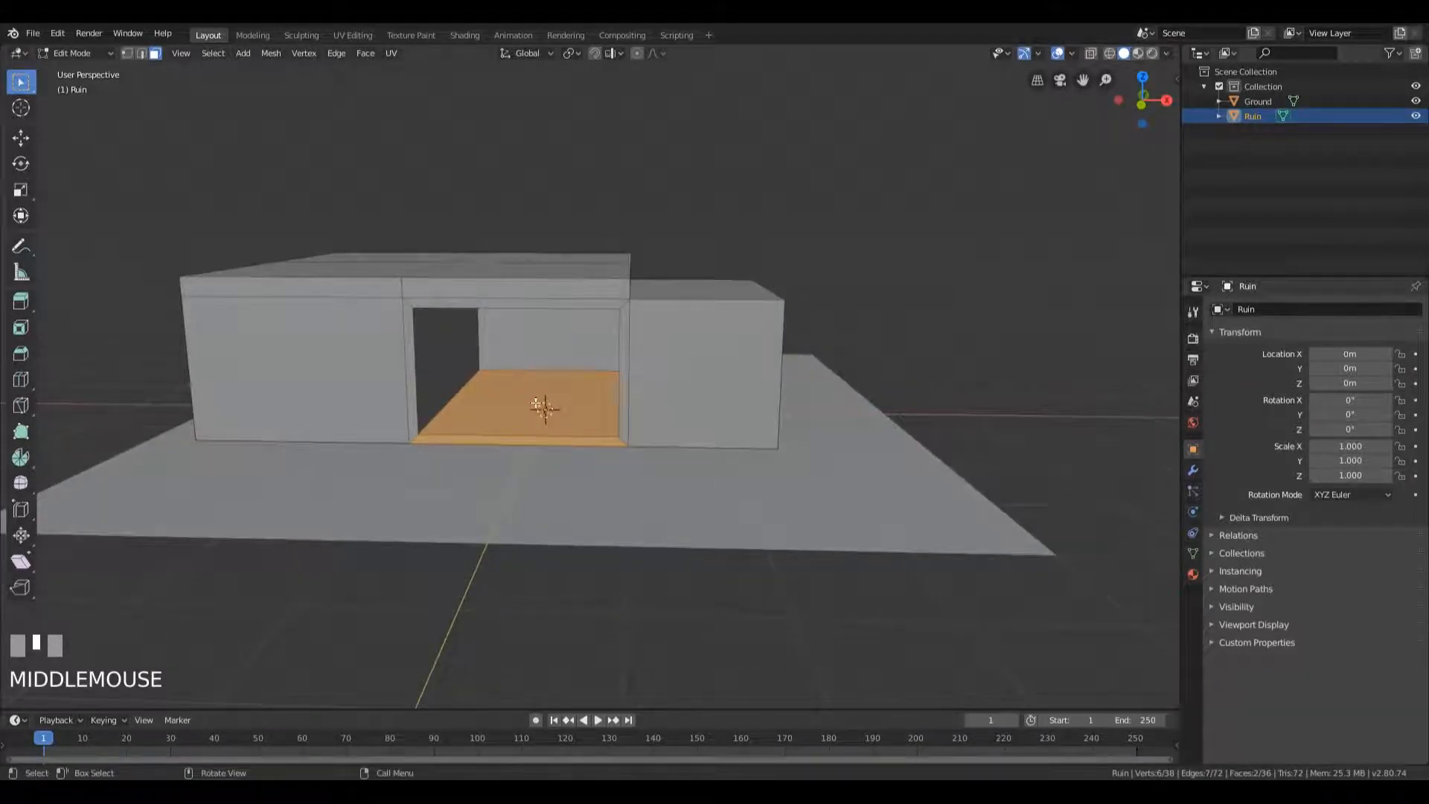
key(x)
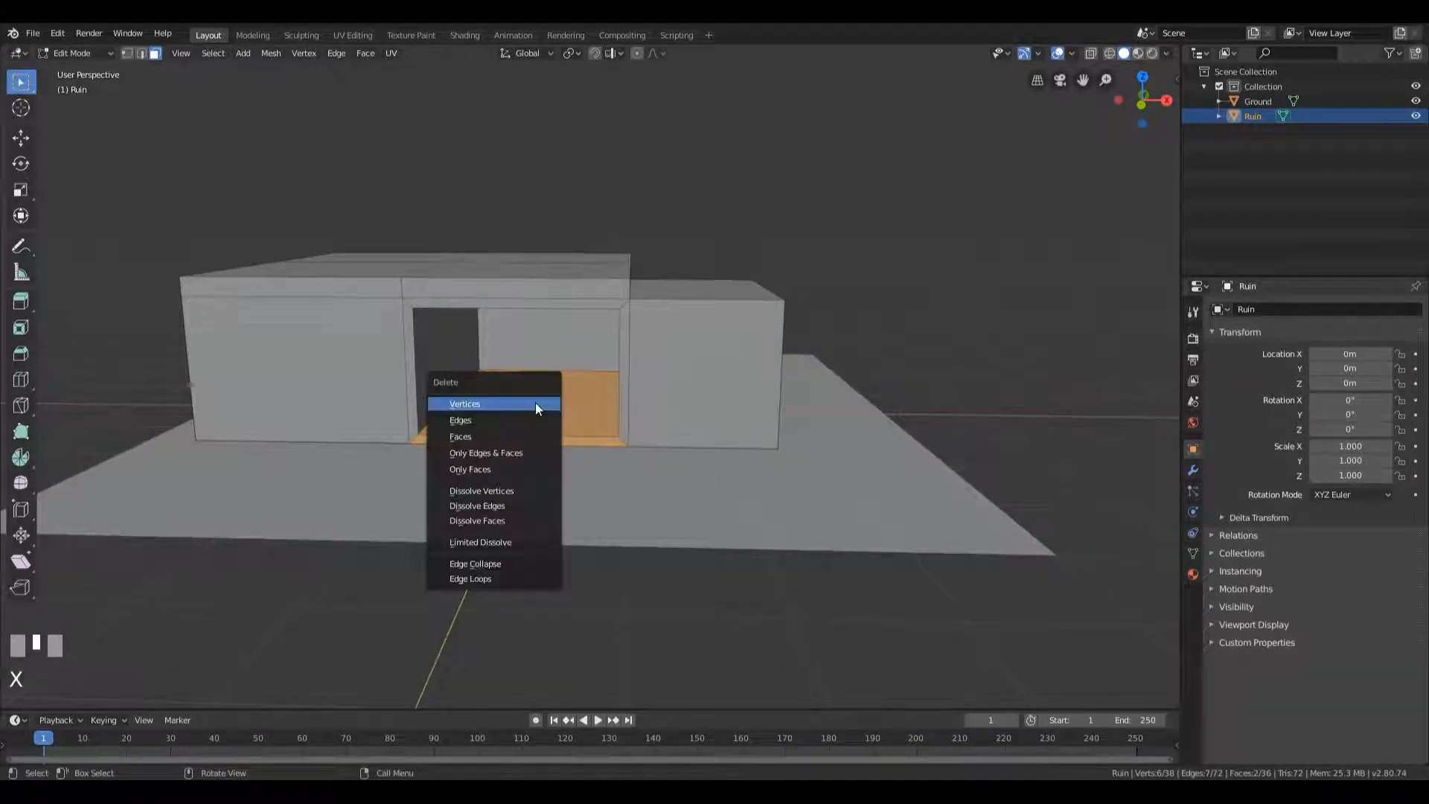
click(515, 439)
- Lower the three bottom edges of the interior walls 0.1 m along Z and save an incremental copy of the file
mouse_move(583, 425)
middle_down()
mouse_move(580, 400)
mouse_move(549, 400)
mouse_move(581, 438)
mouse_move(585, 395)
mouse_move(574, 434)
middle_up()
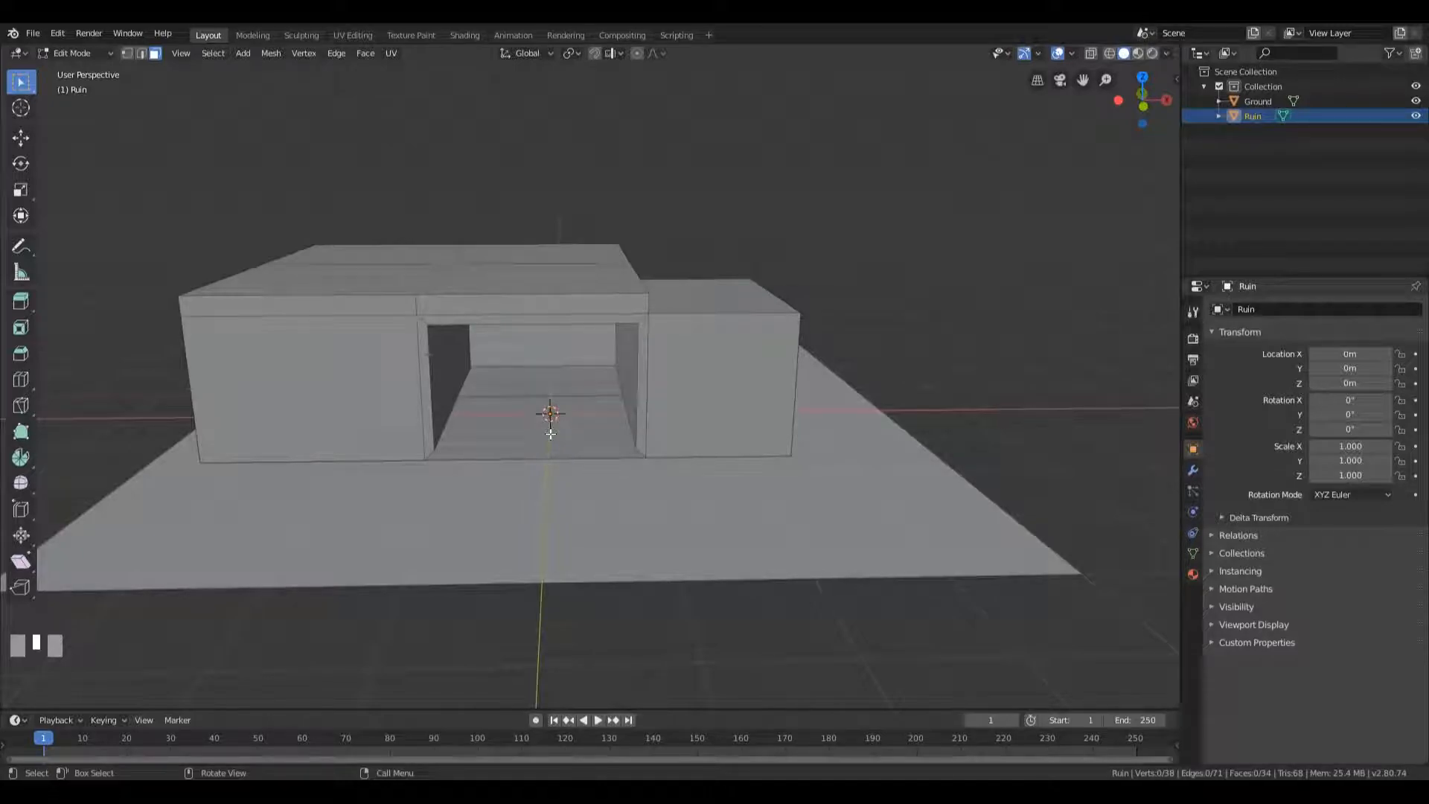
key(2)
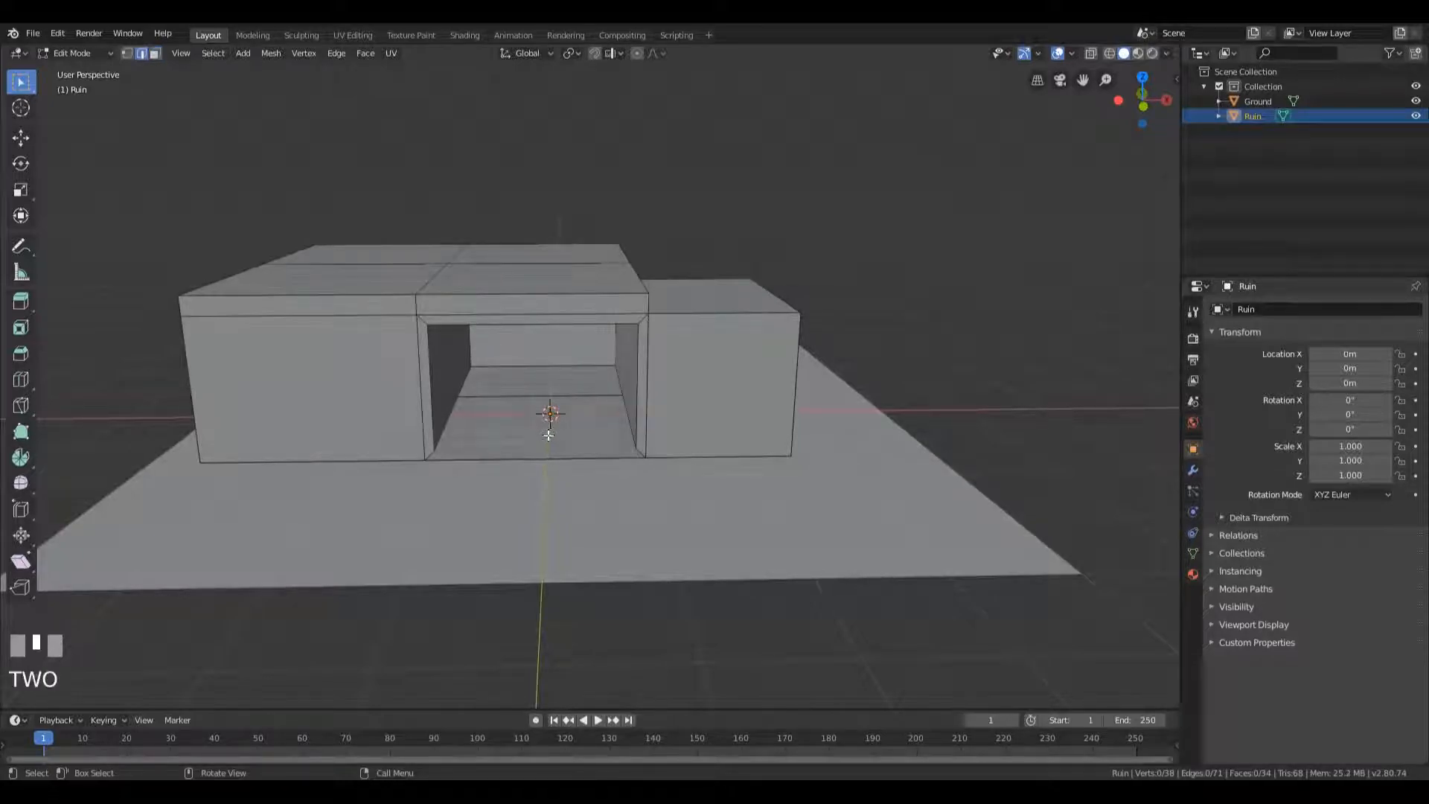
click(453, 404)
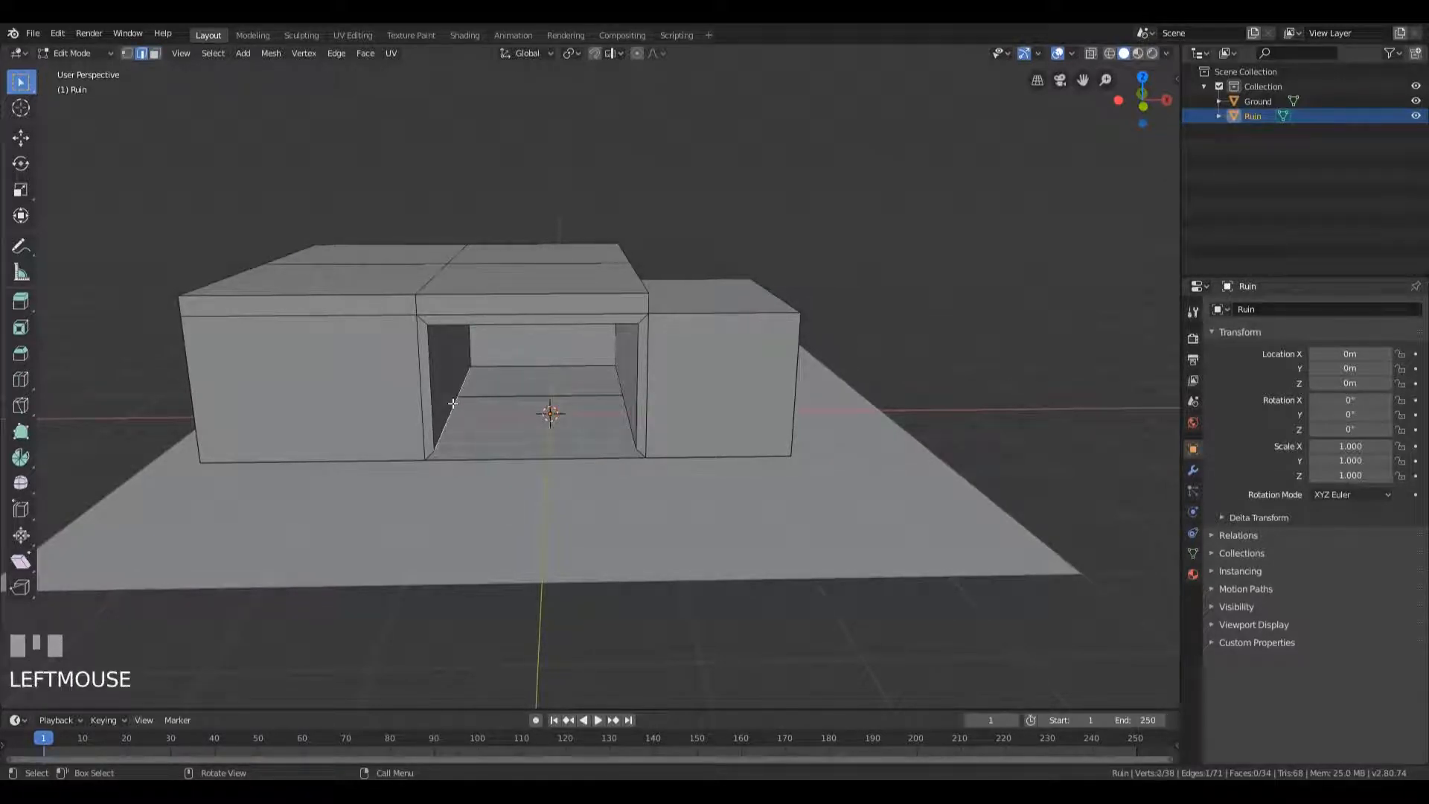
shift+click(489, 365)
middle_drag(488, 365, 609, 366)
shift+click(635, 389)
middle_drag(445, 468, 529, 454)
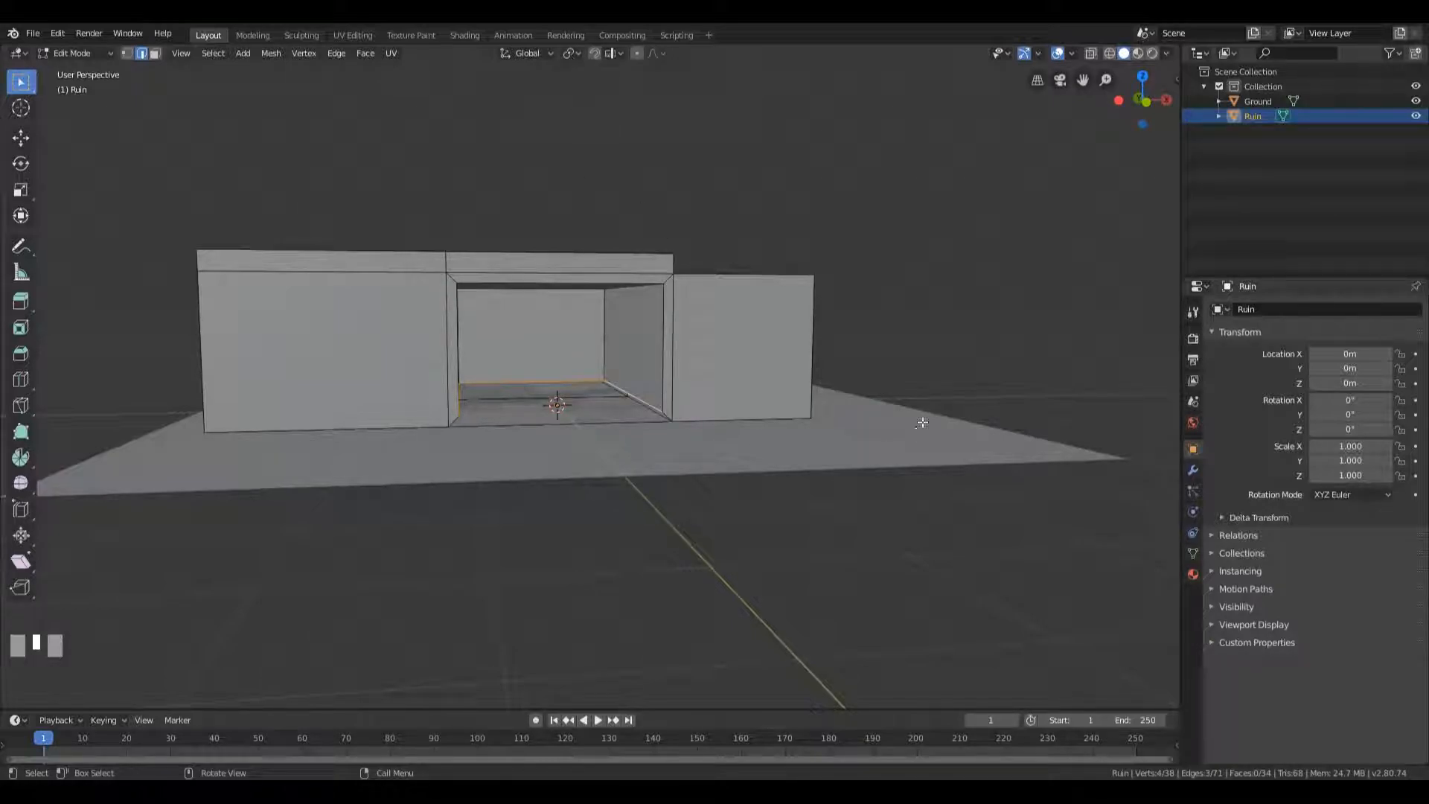
middle_drag(849, 341, 810, 340)
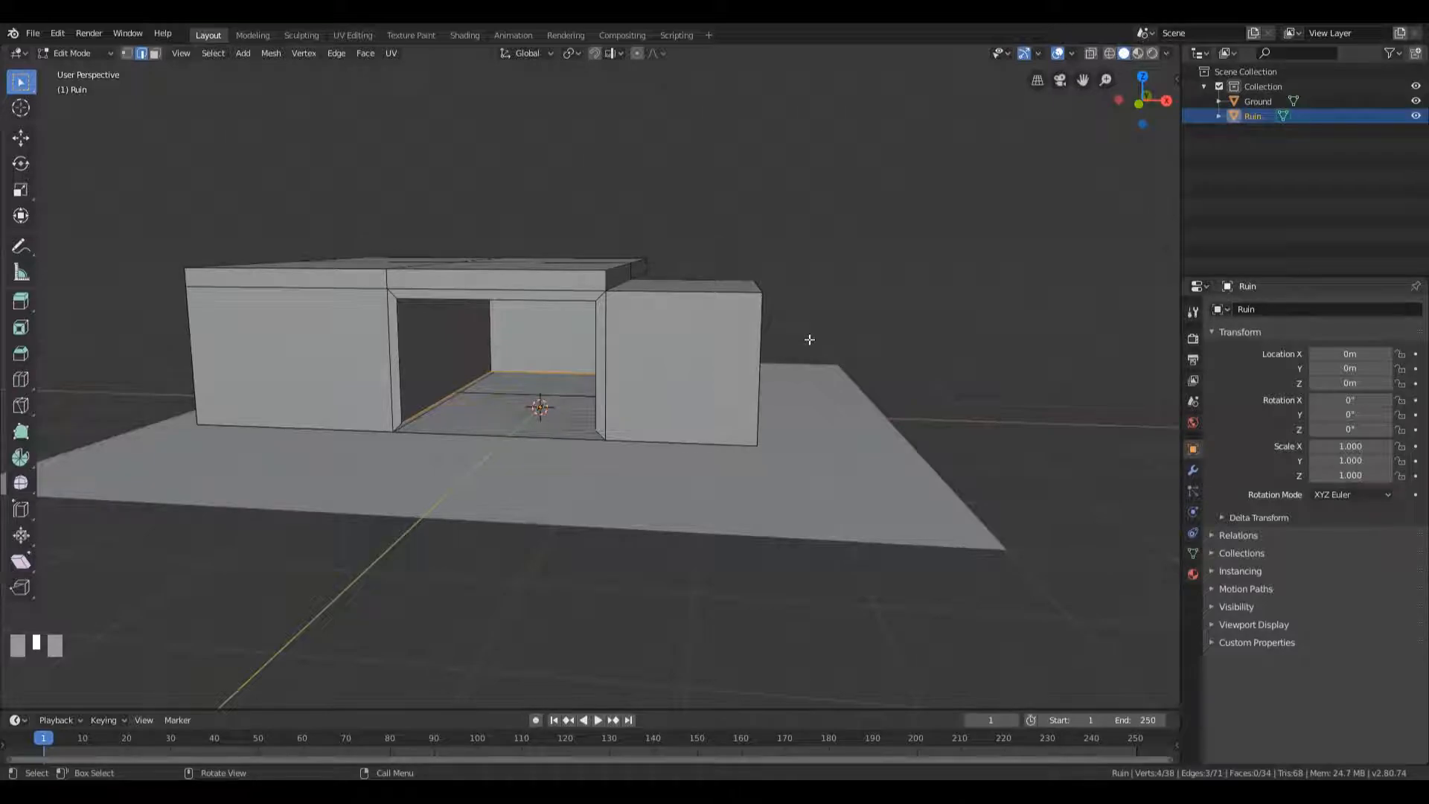
middle_drag(870, 291, 792, 356)
key(g)
key(y)
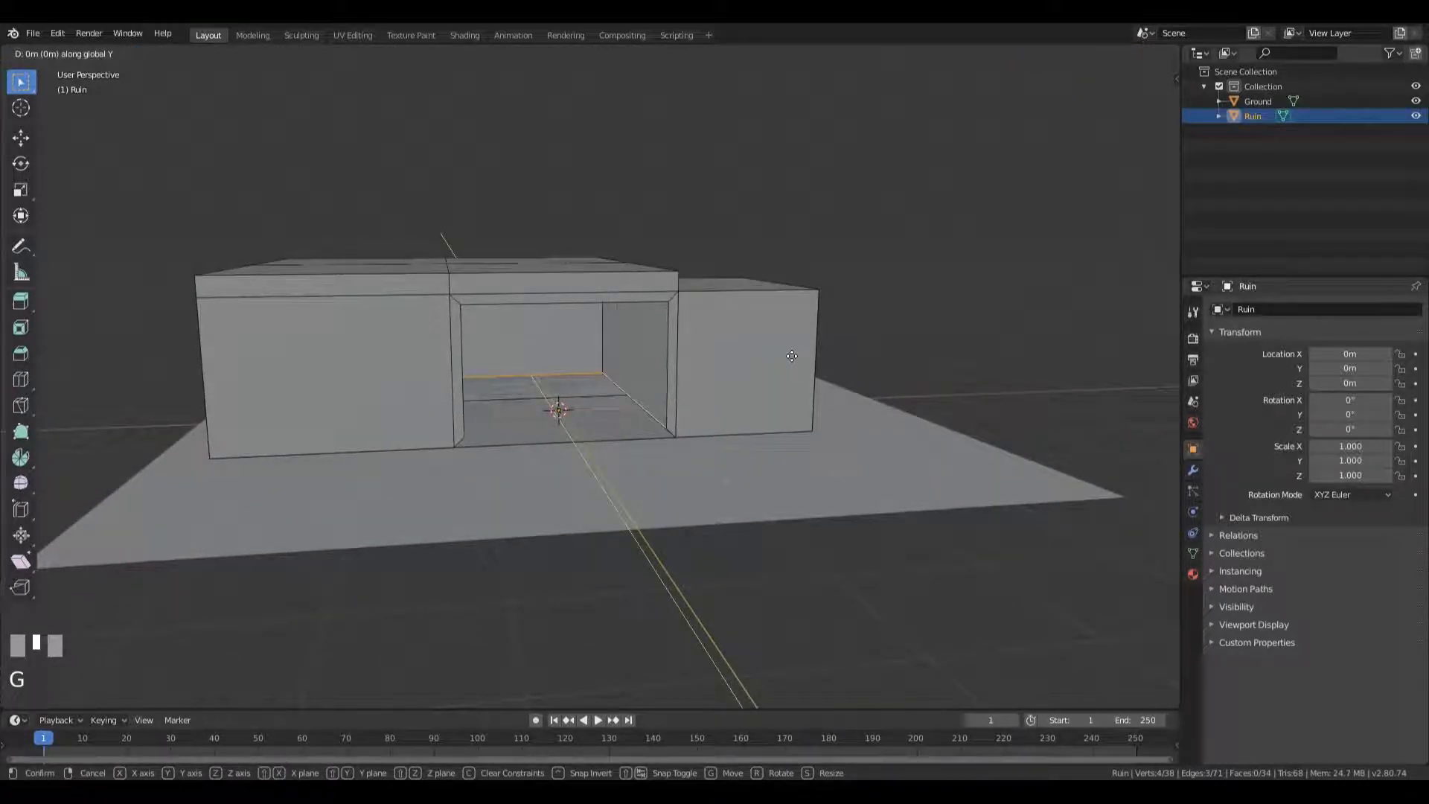
text(z)
text(-0.1)
key(KP_Enter)
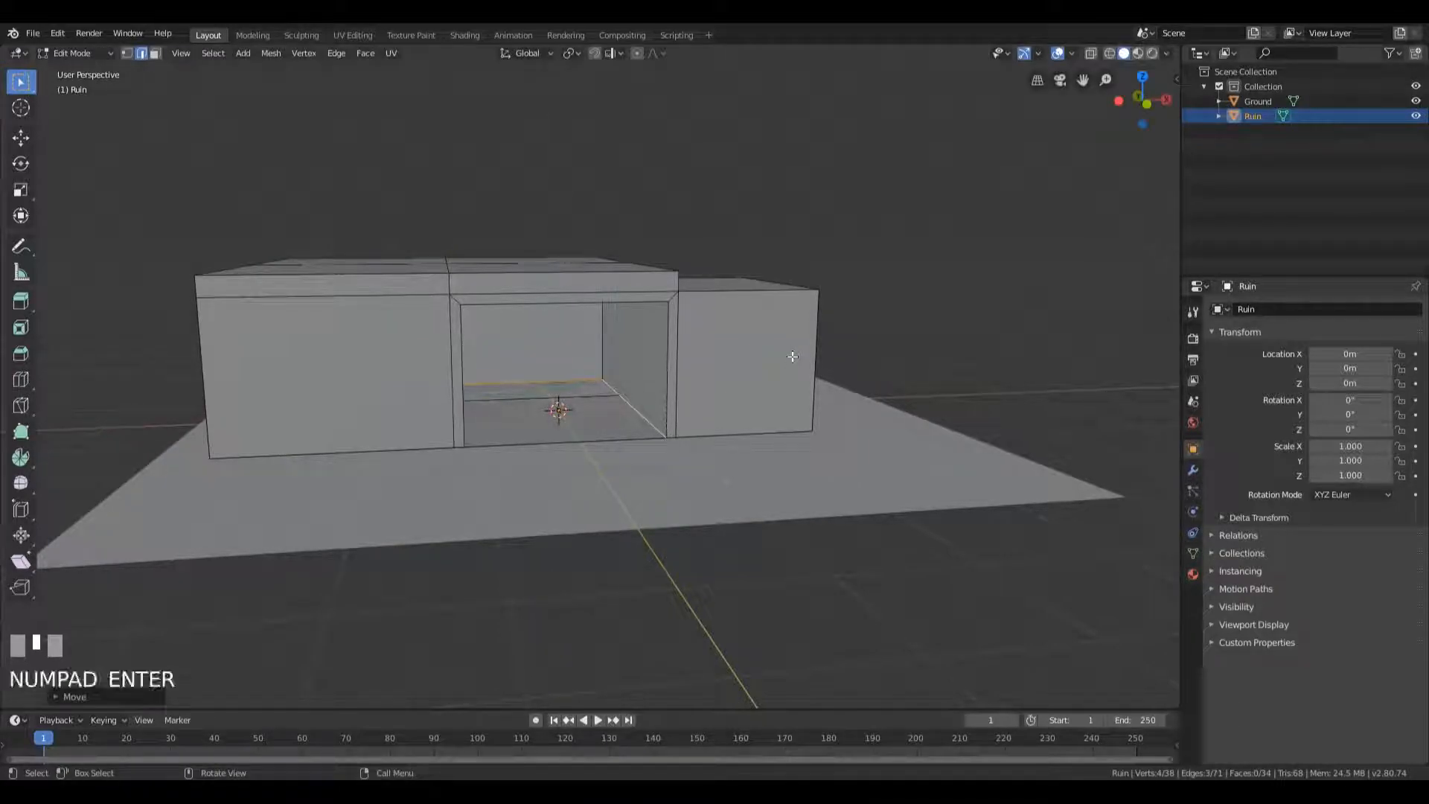
middle_drag(593, 300, 798, 459)
key(shift+ctrl+alt+KP_Divide)
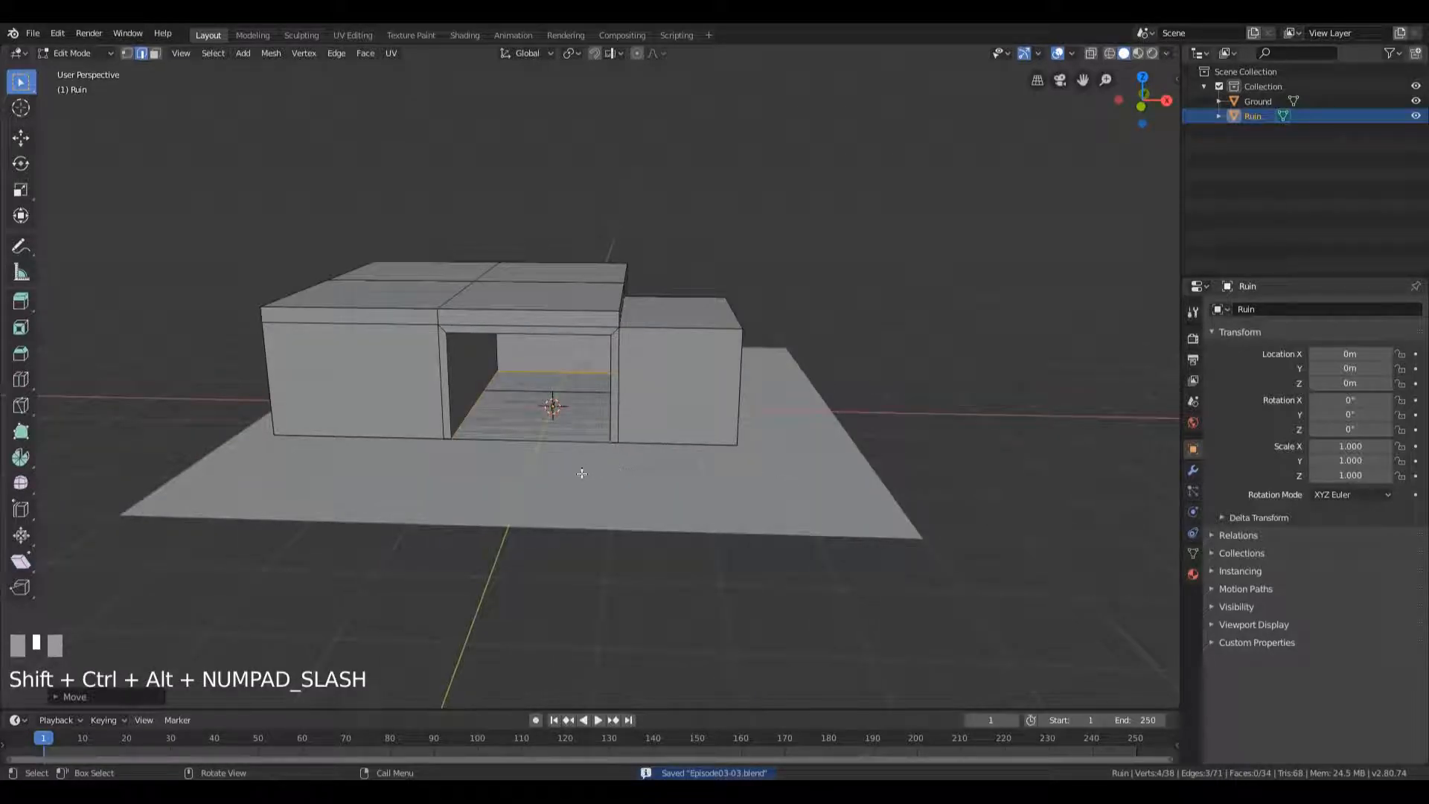
- Delete the two remaining base faces inside the opening to expose the ground plane
key(3)
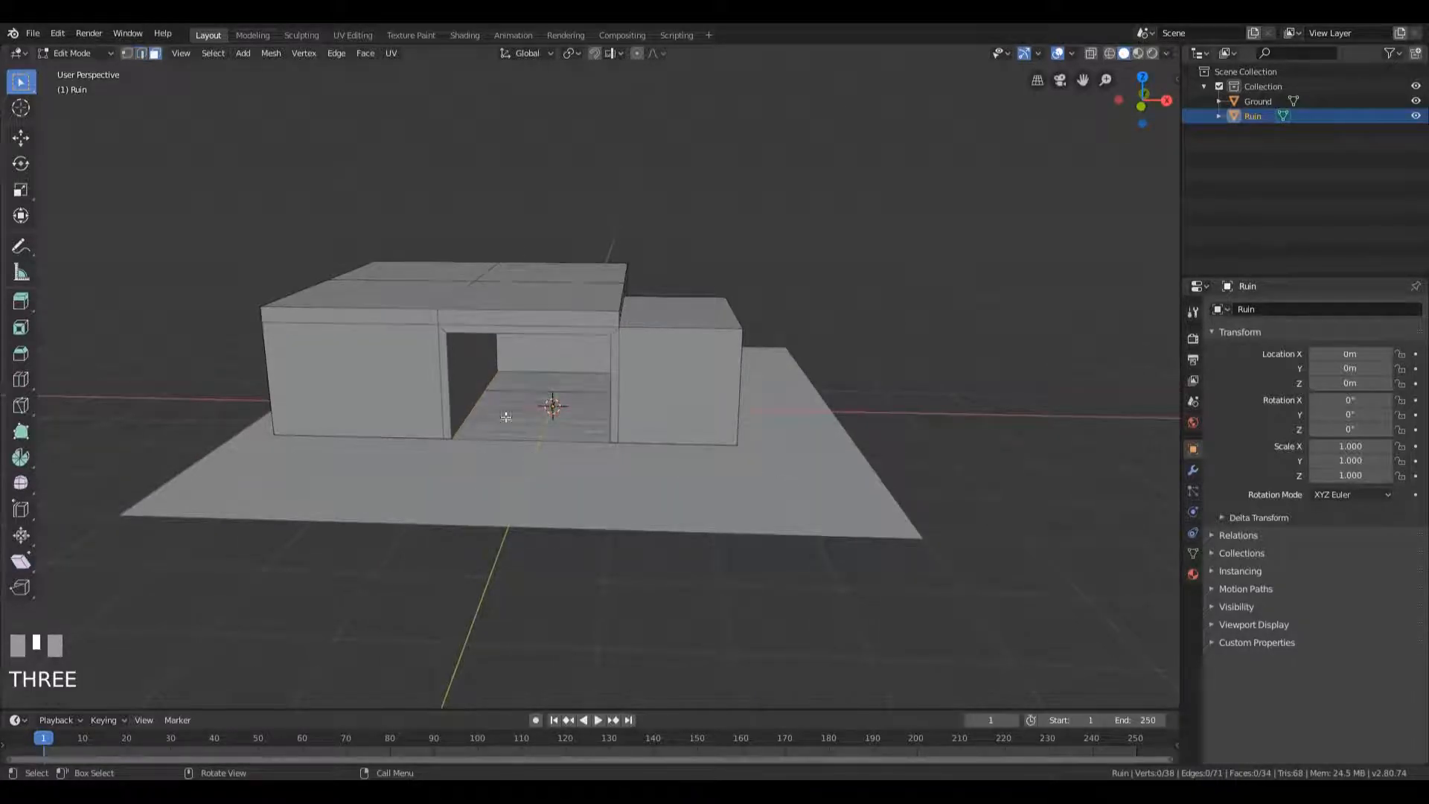
click(520, 402)
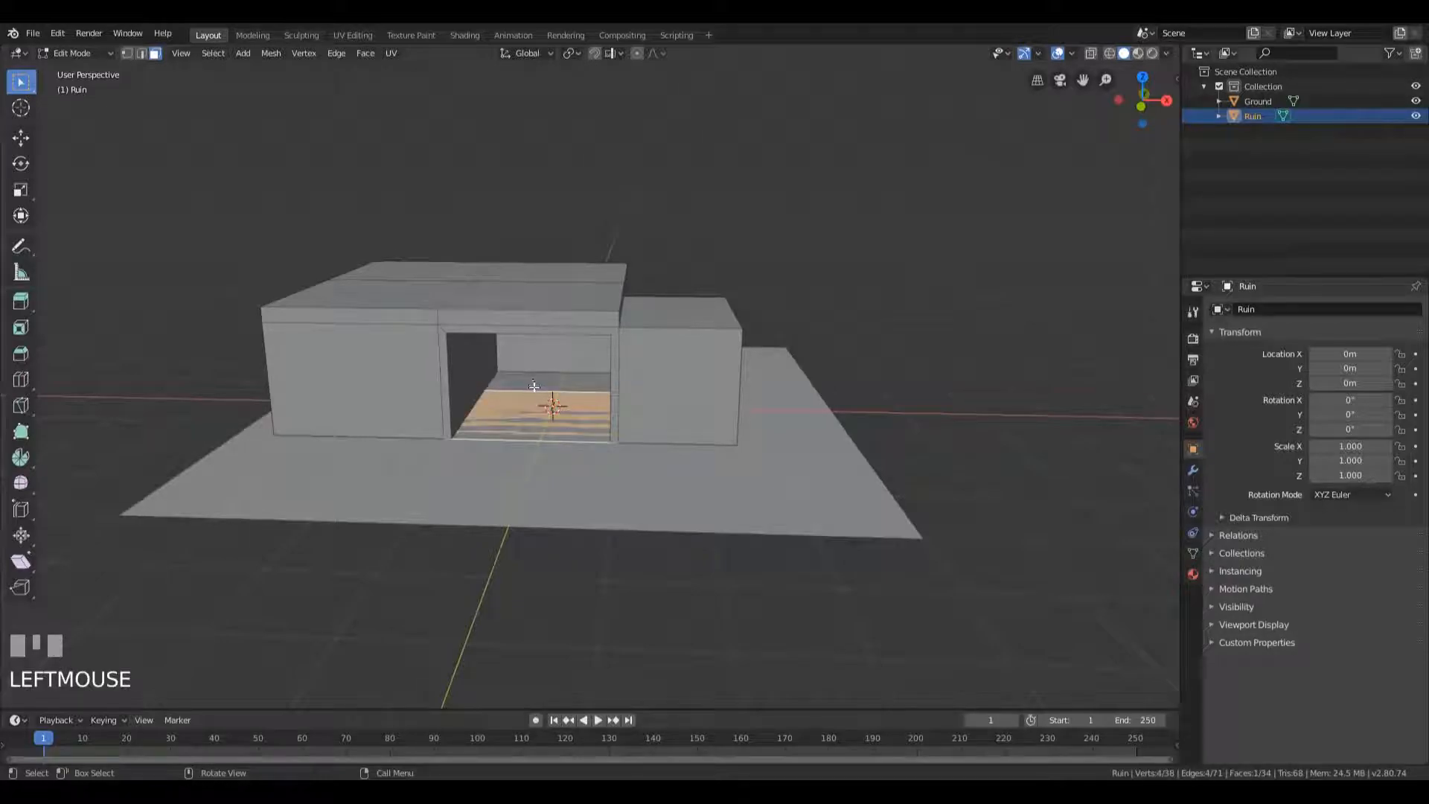
shift+click(534, 386)
middle_drag(501, 472, 618, 456)
key(x)
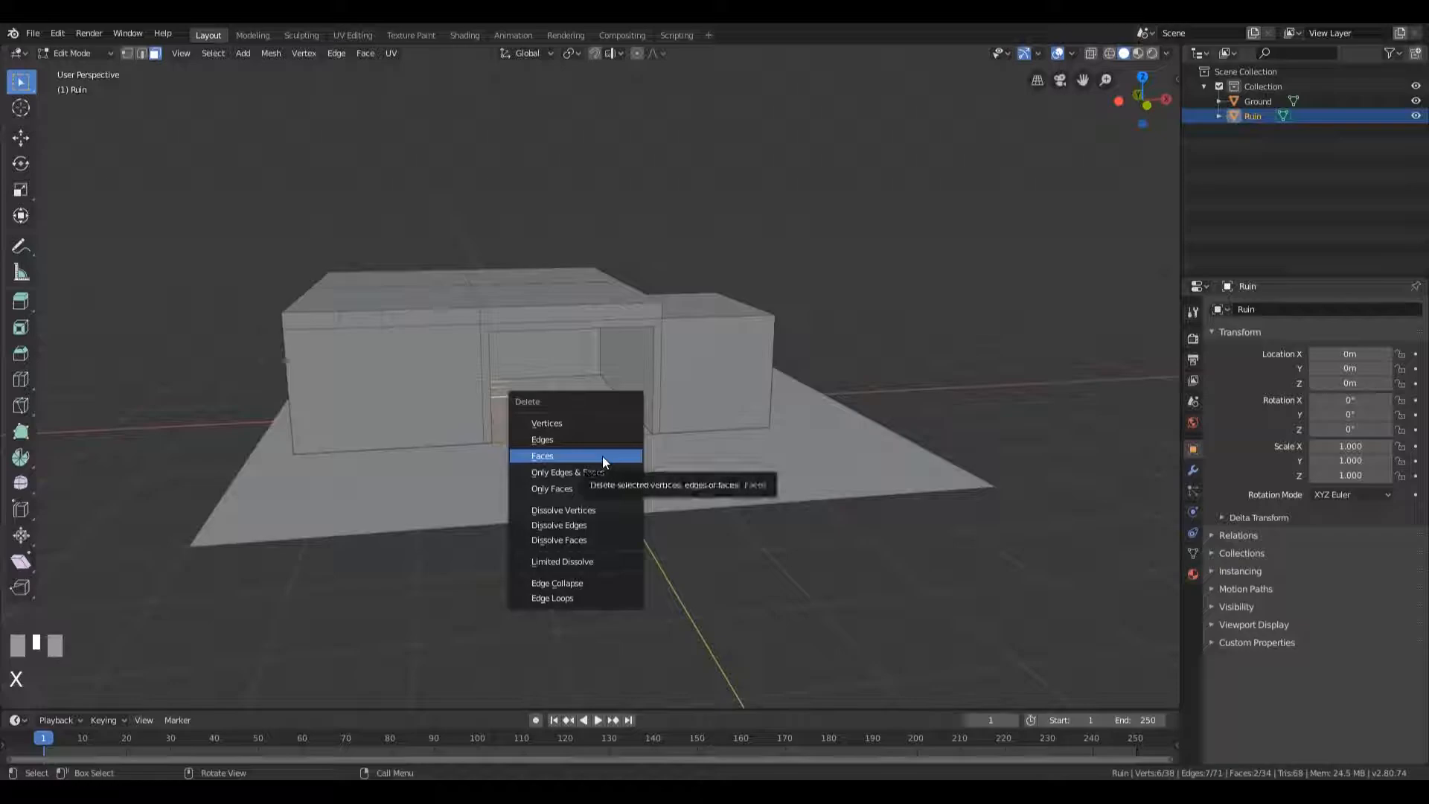
click(602, 457)
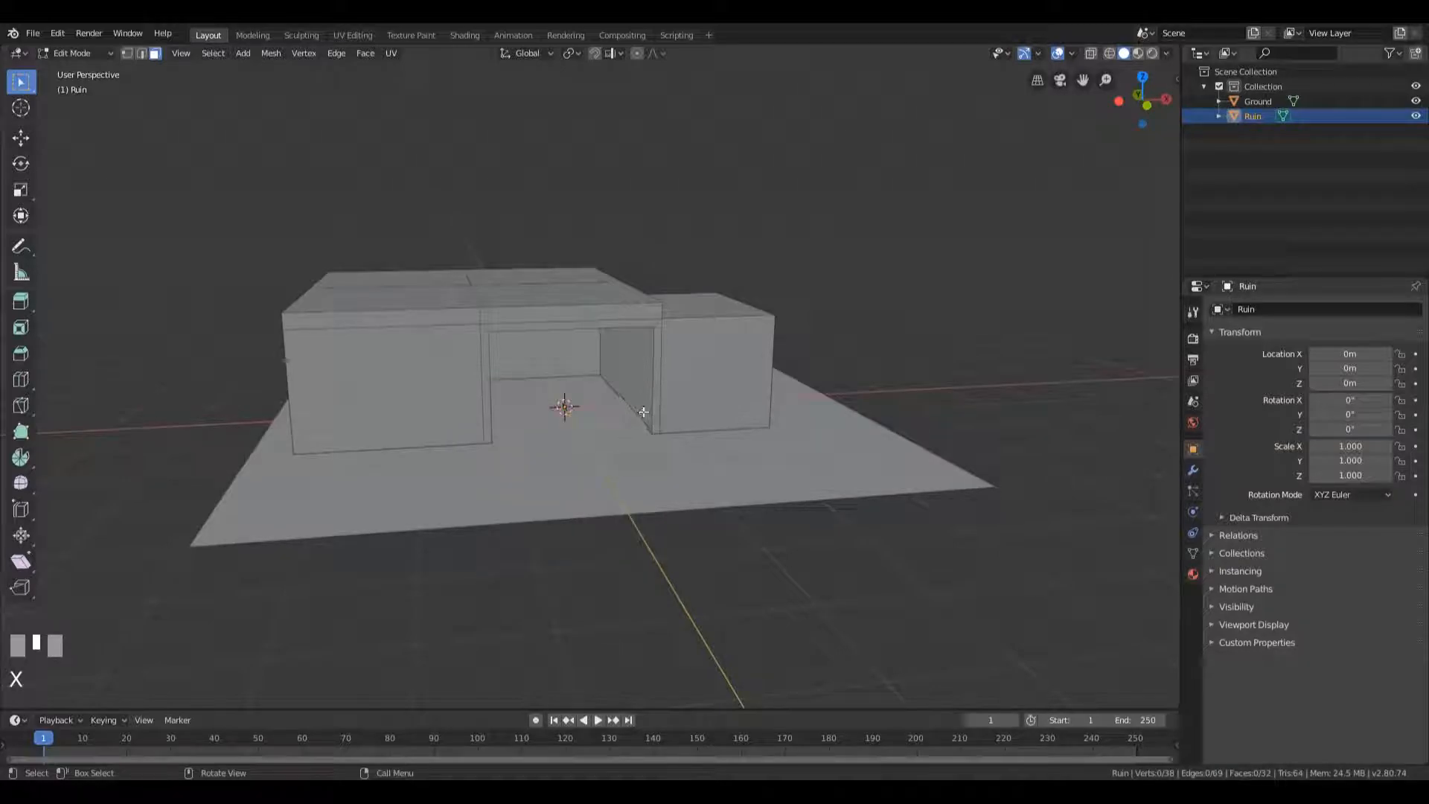
- Add two evenly spaced loop cuts running front to back through the roof section above the opening, without sliding them
middle_drag(640, 414, 610, 336)
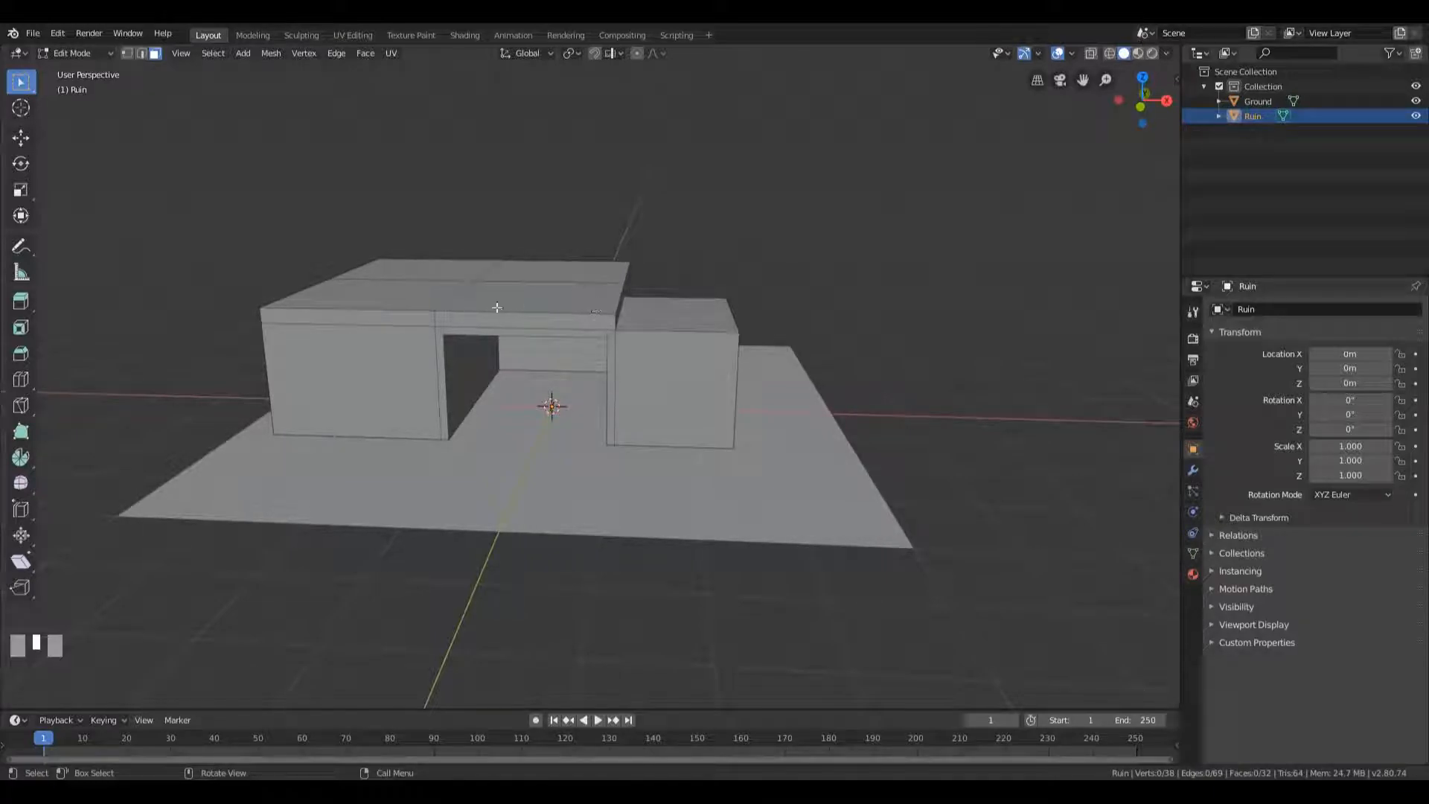
middle_drag(596, 386, 620, 432)
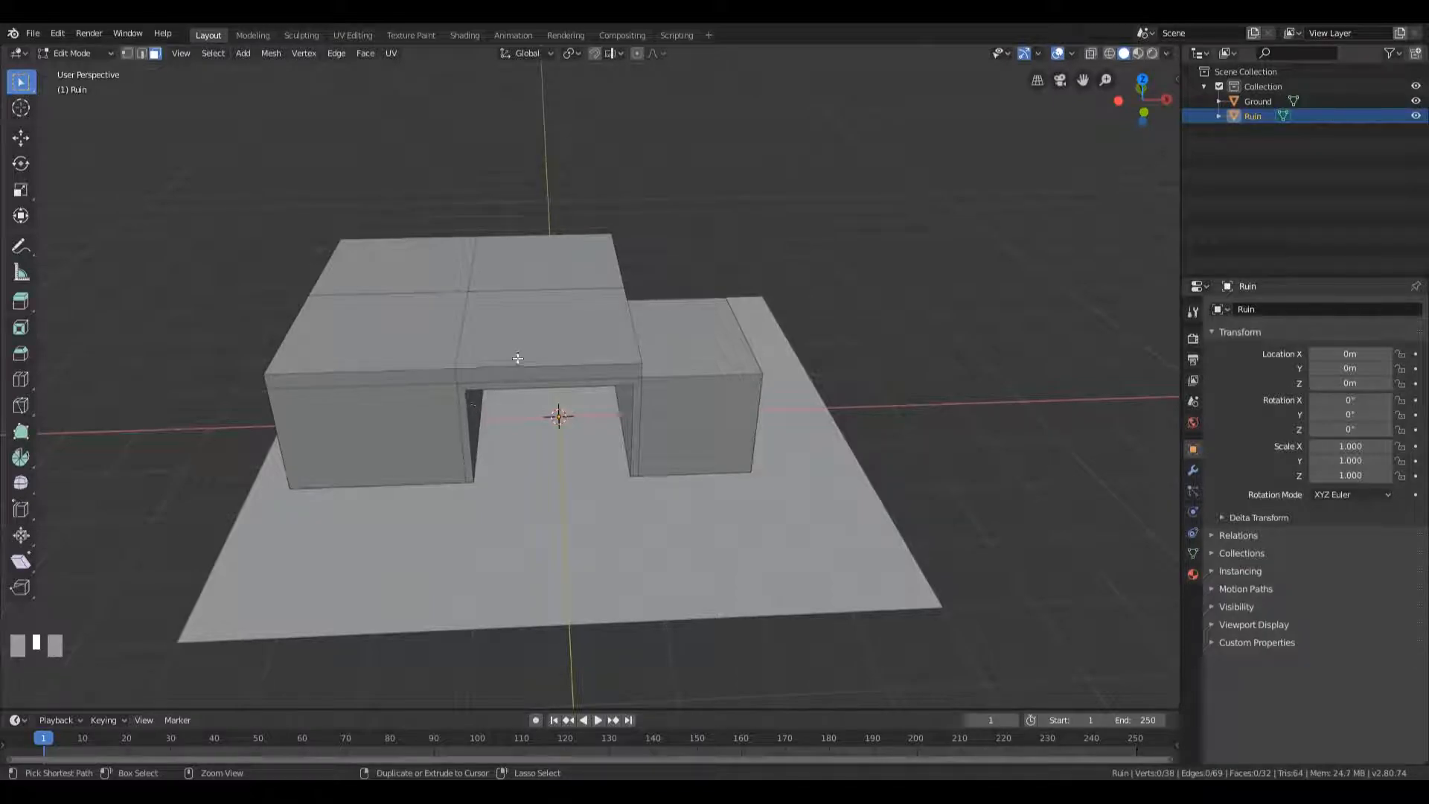
key(ctrl+r)
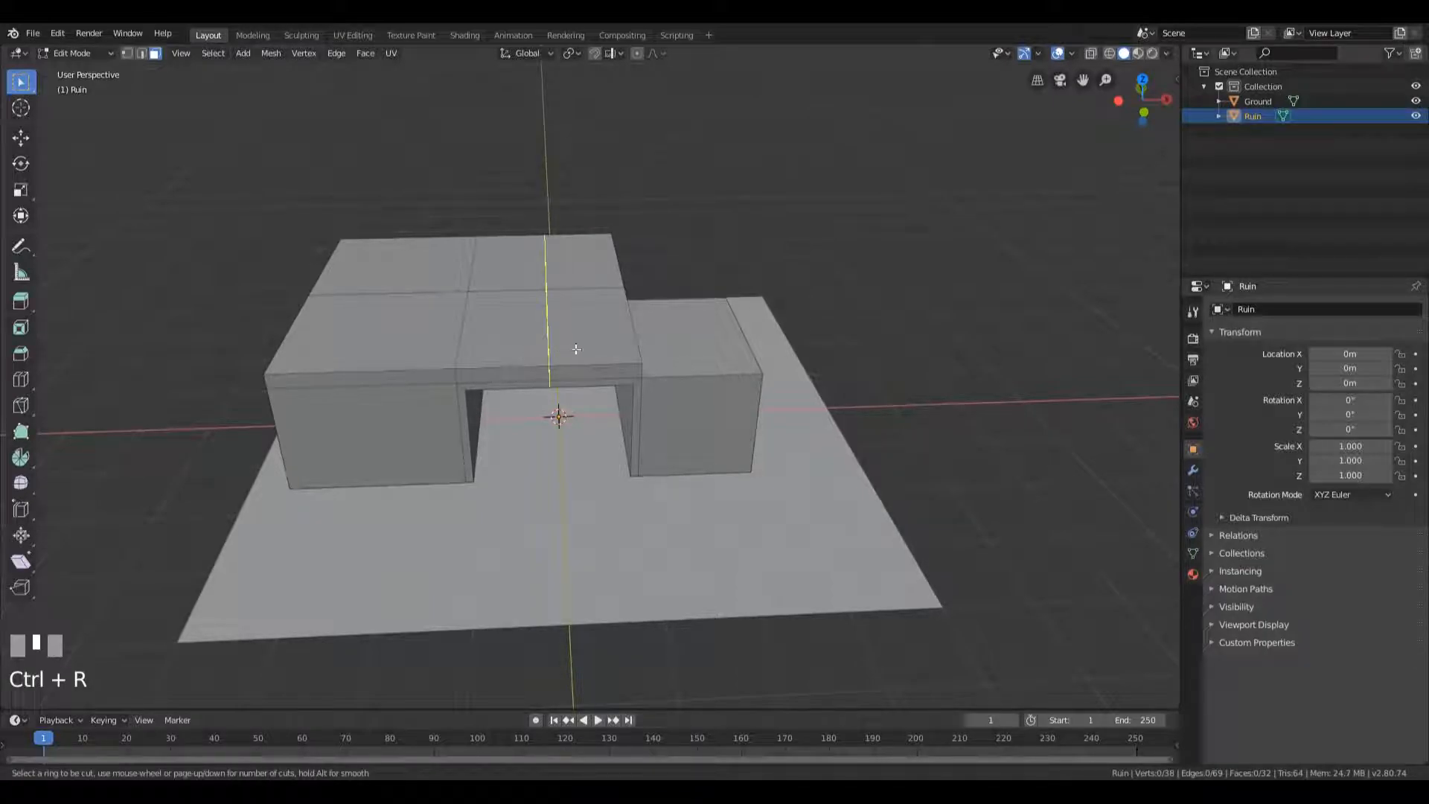
scroll(561, 357, up, 1)
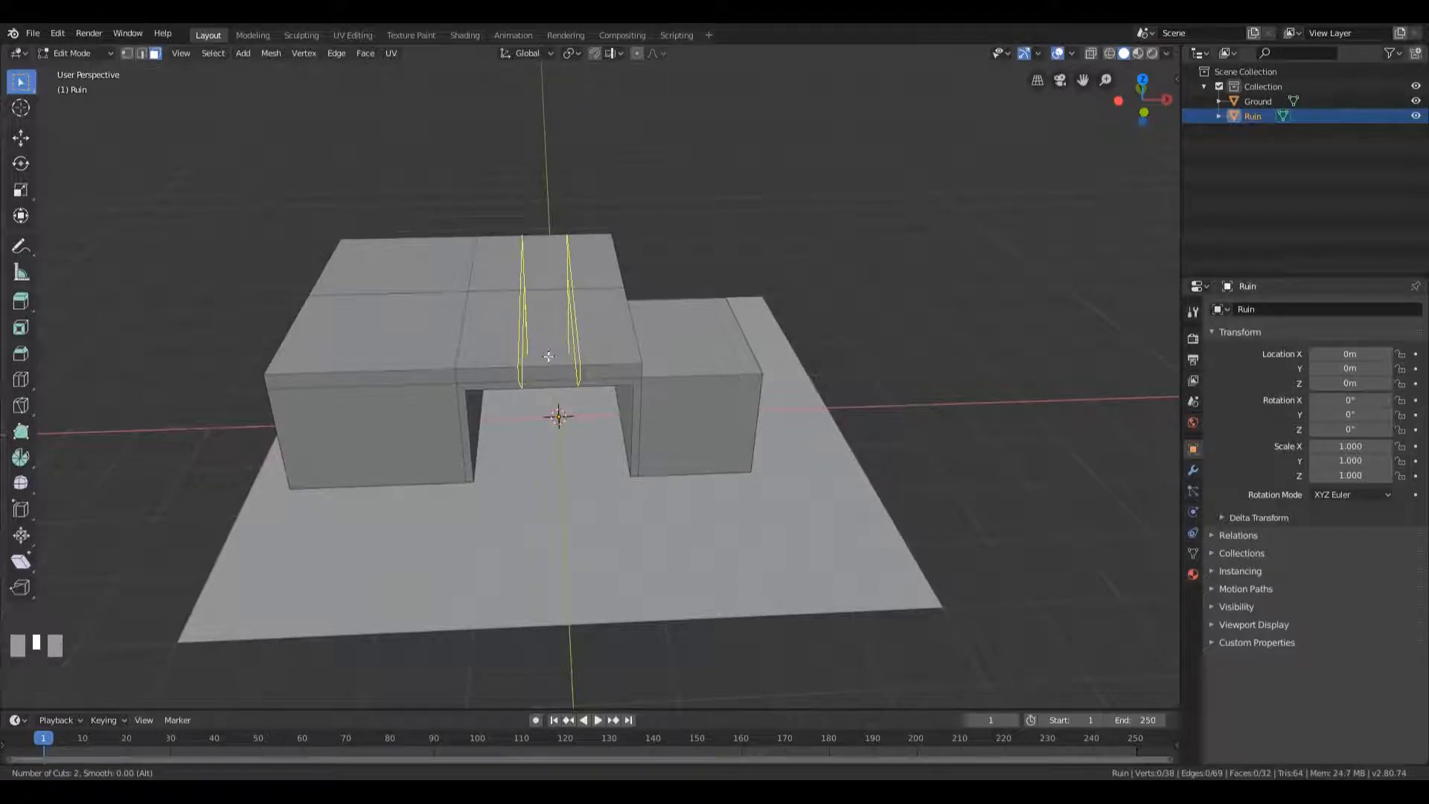
click(549, 356)
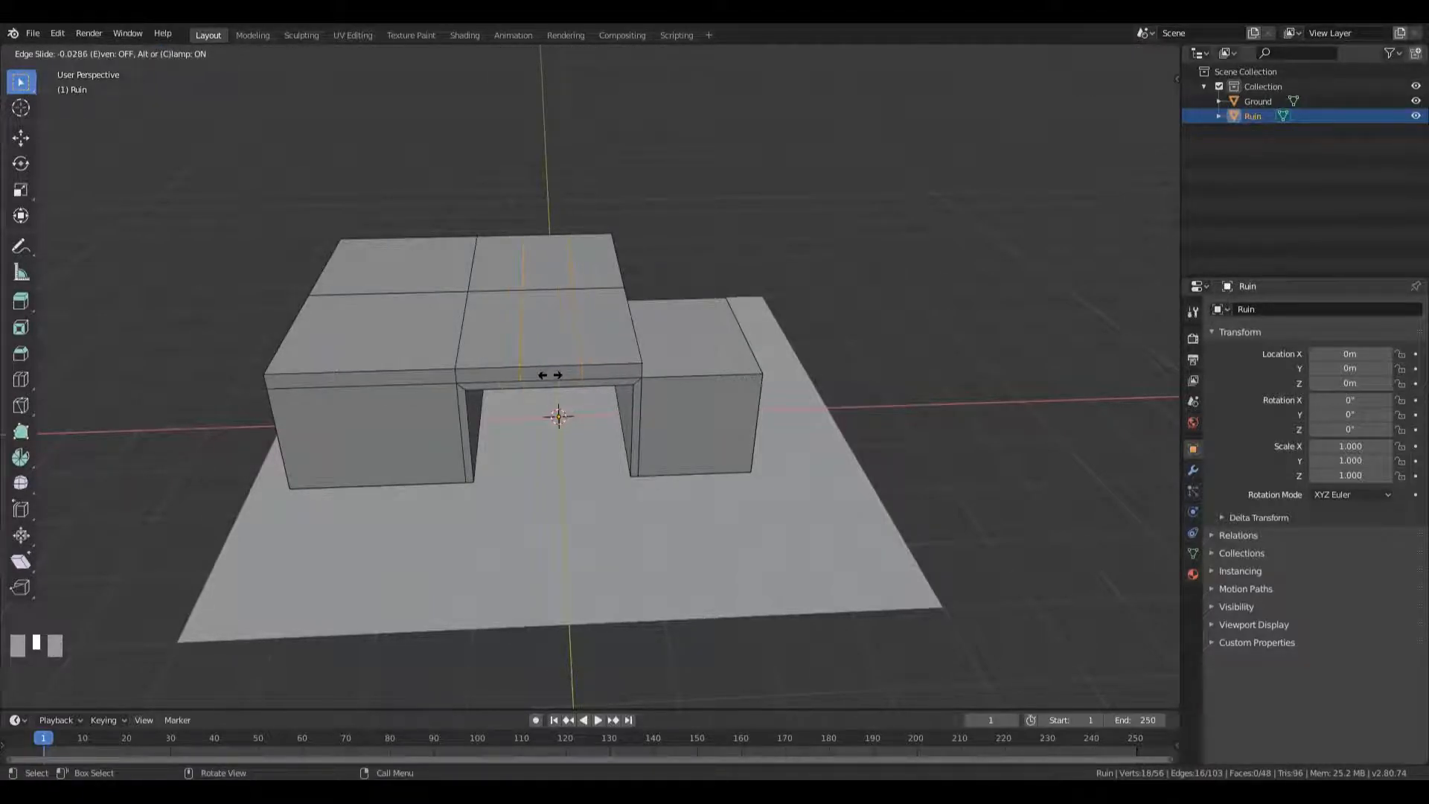
key(Escape)
- Scale the two new loop cuts apart along X so they sit close to both sides of the roof section above the opening
middle_drag(551, 368, 572, 321)
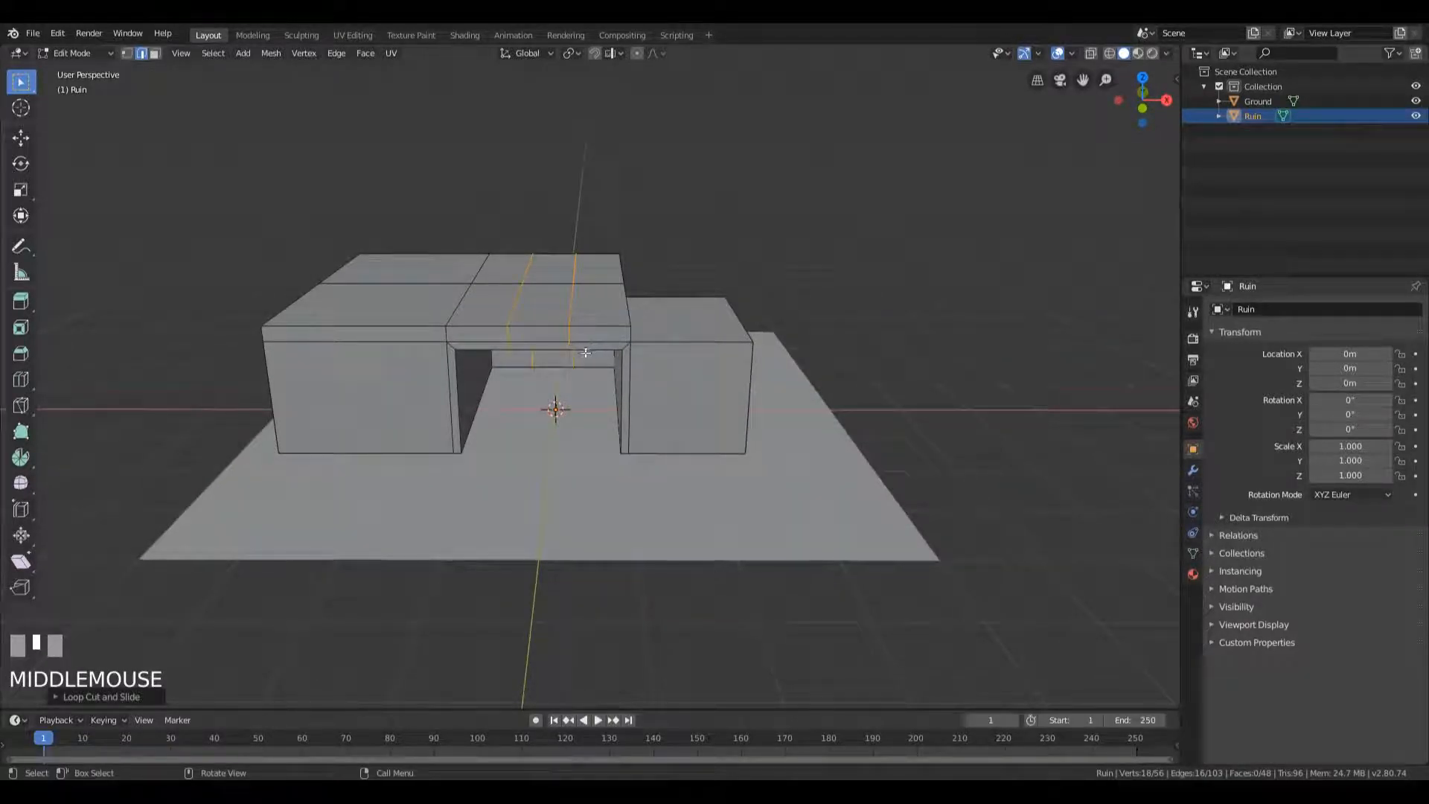
middle_drag(561, 340, 586, 393)
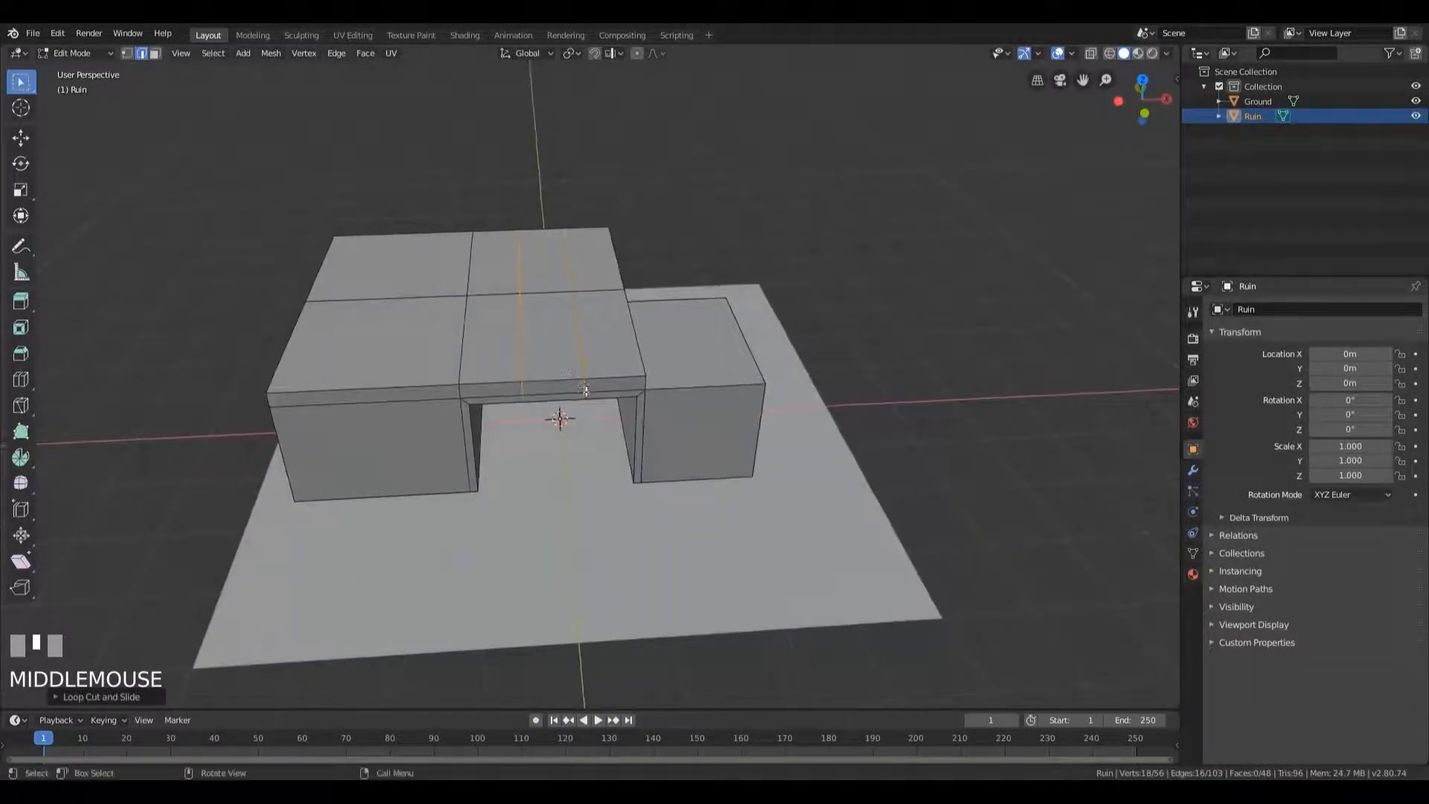
key(s)
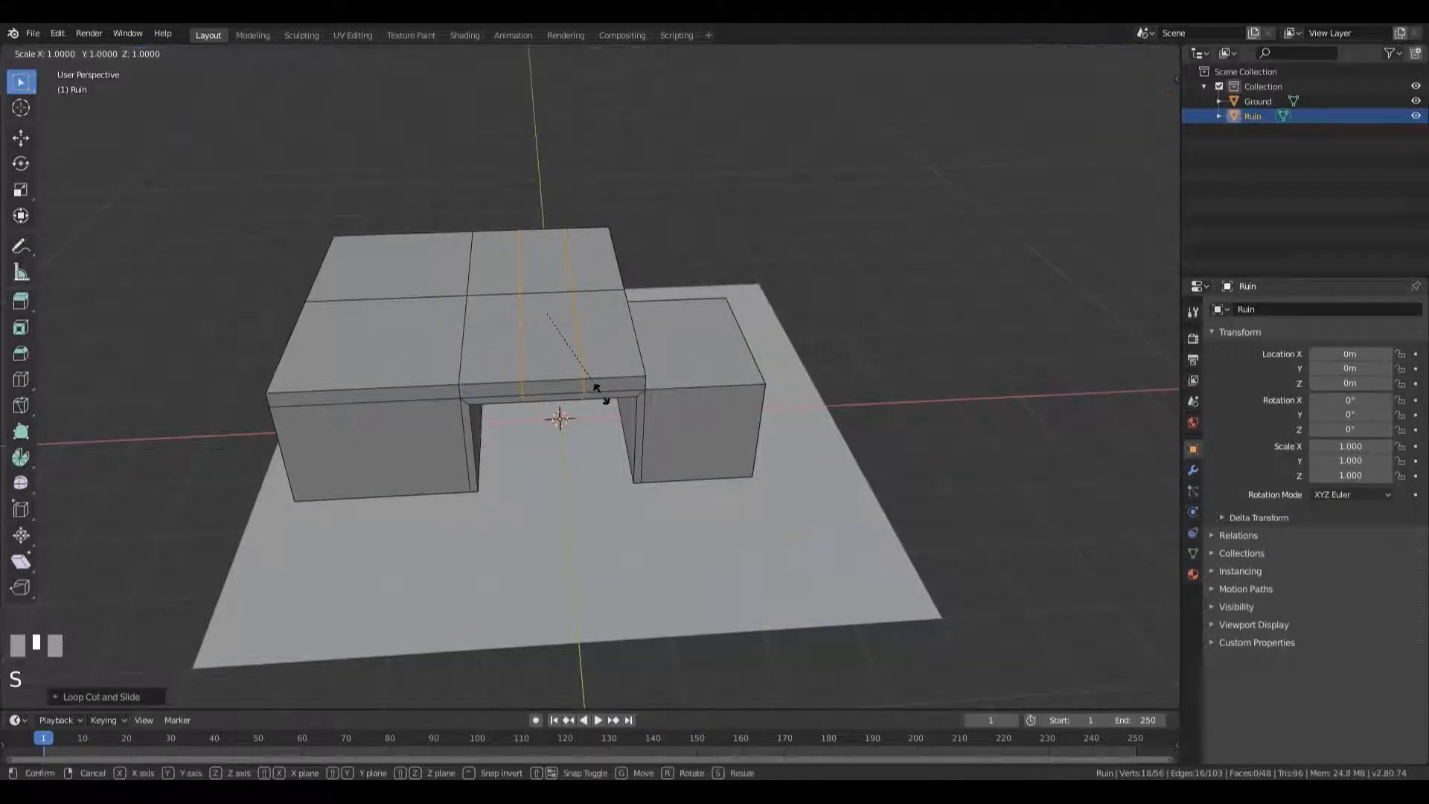
key(x)
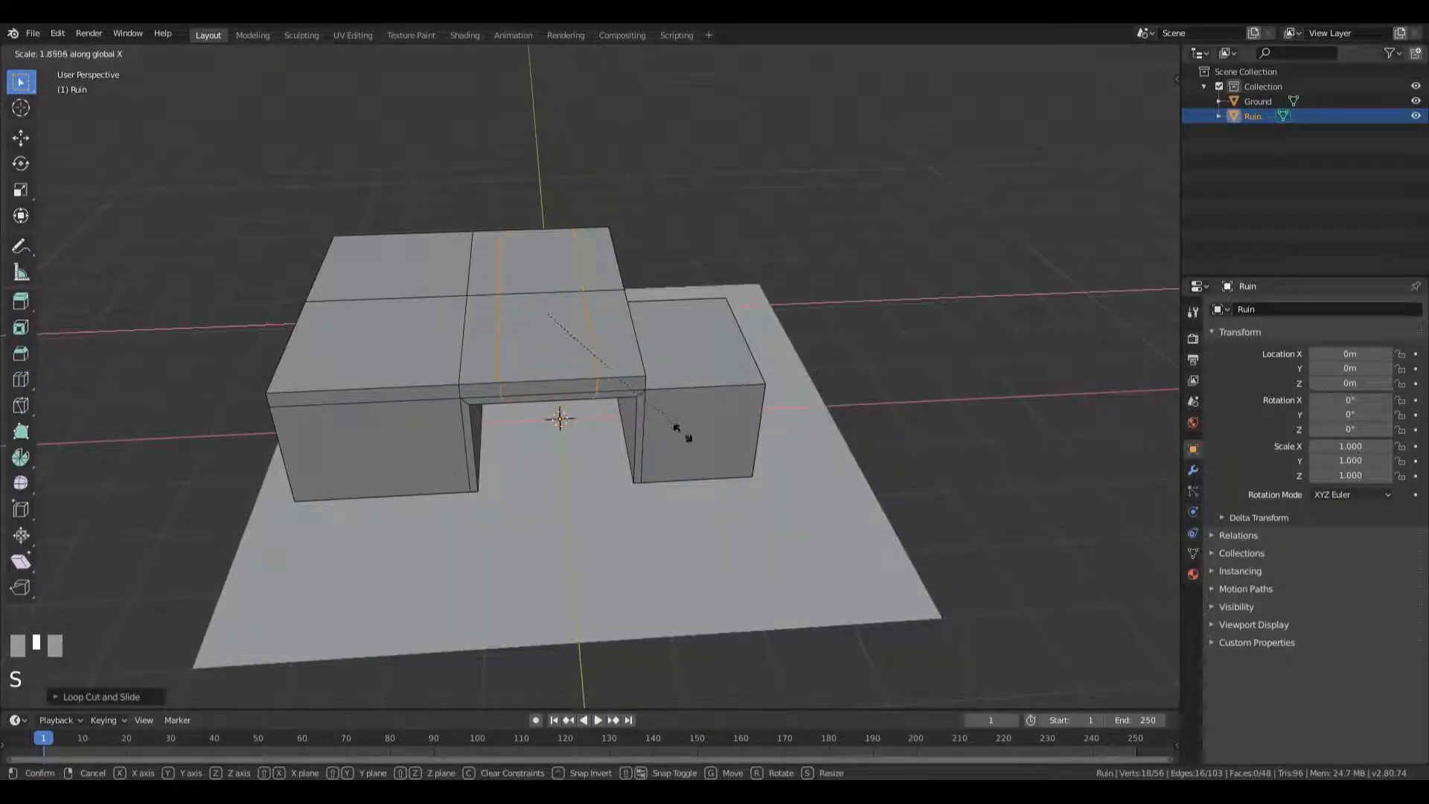
click(707, 480)
- Extrude the two large roof faces on one side and the narrow roof strips at both sides of the opening upward 0.2 m
middle_drag(714, 413, 655, 395)
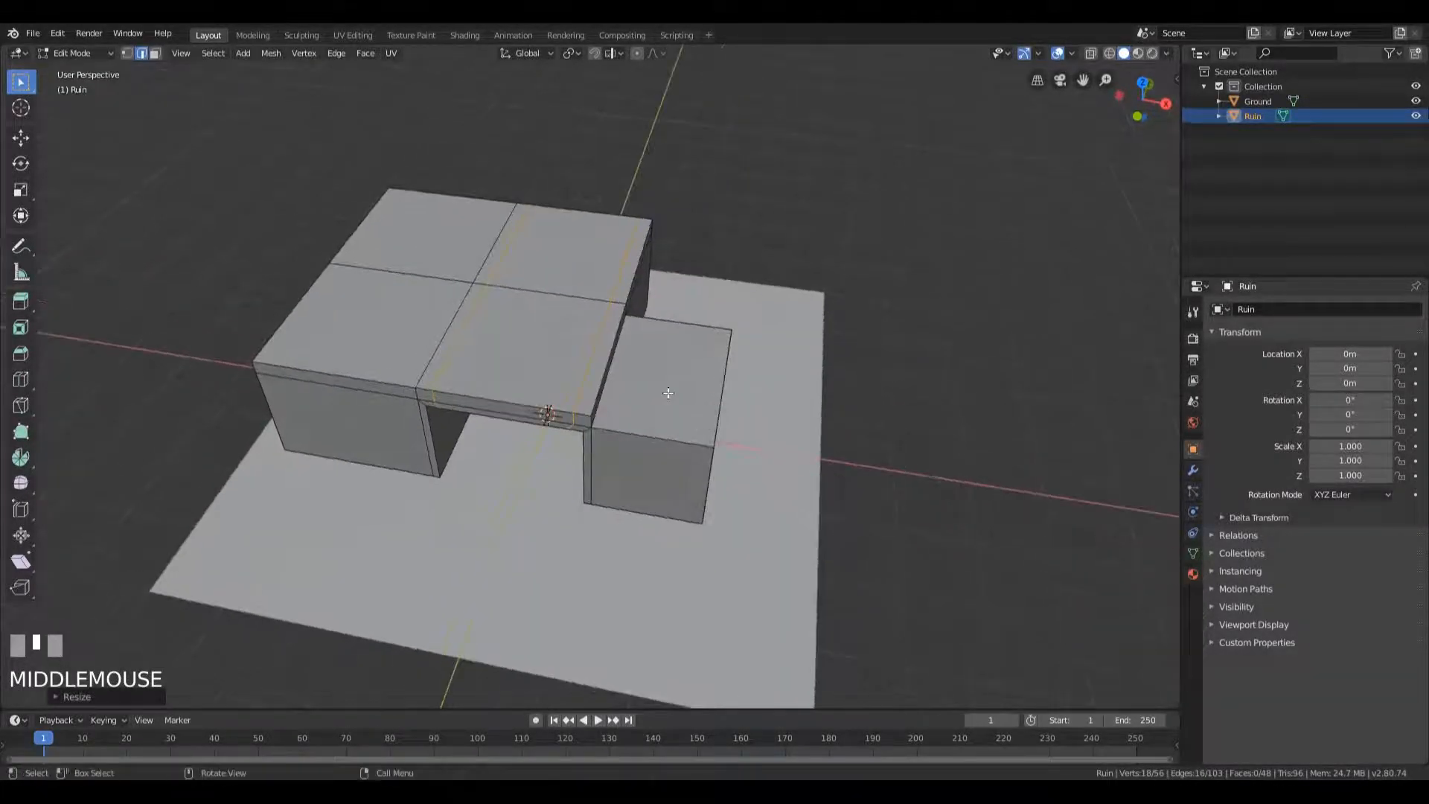
key(3)
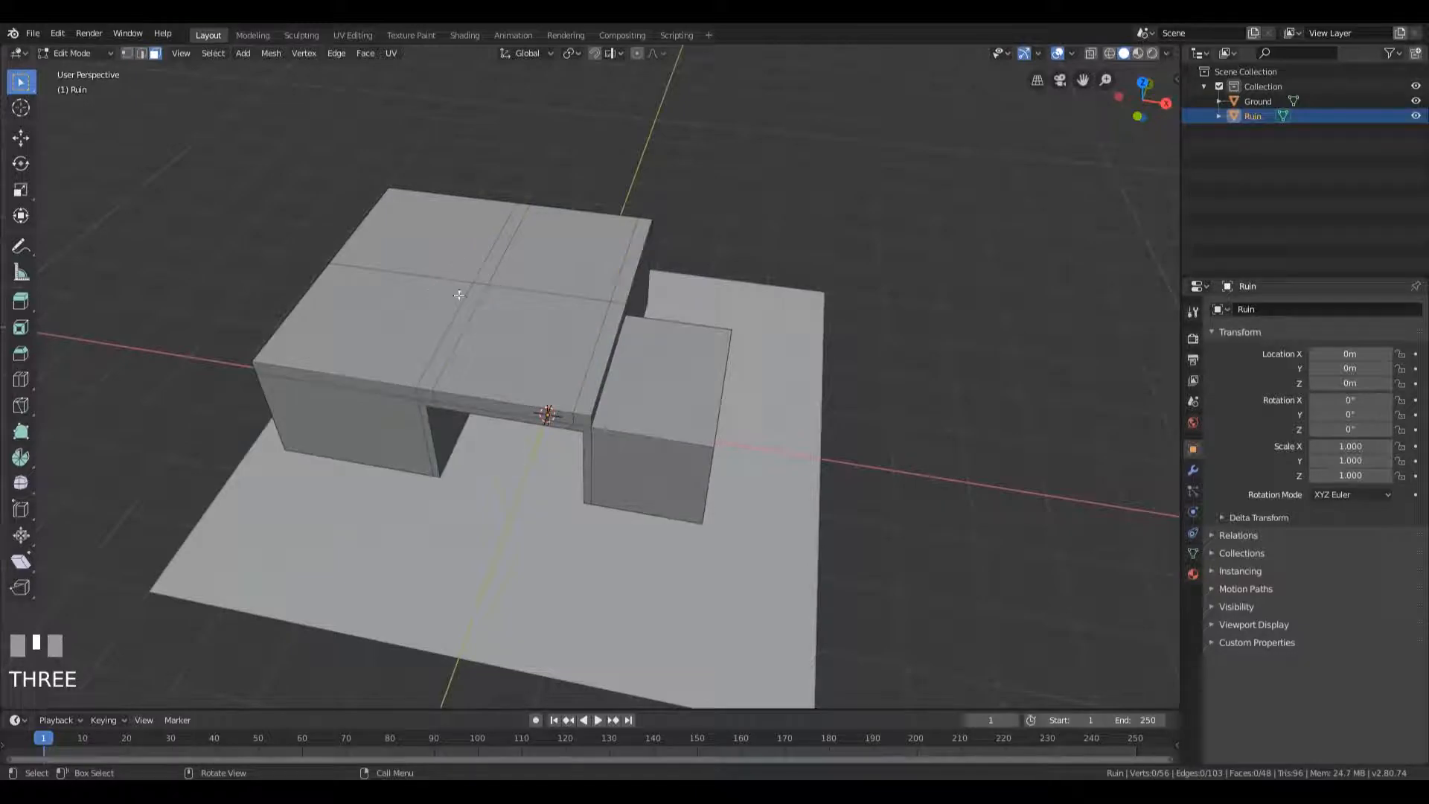
click(403, 308)
shift+click(442, 255)
shift+click(493, 266)
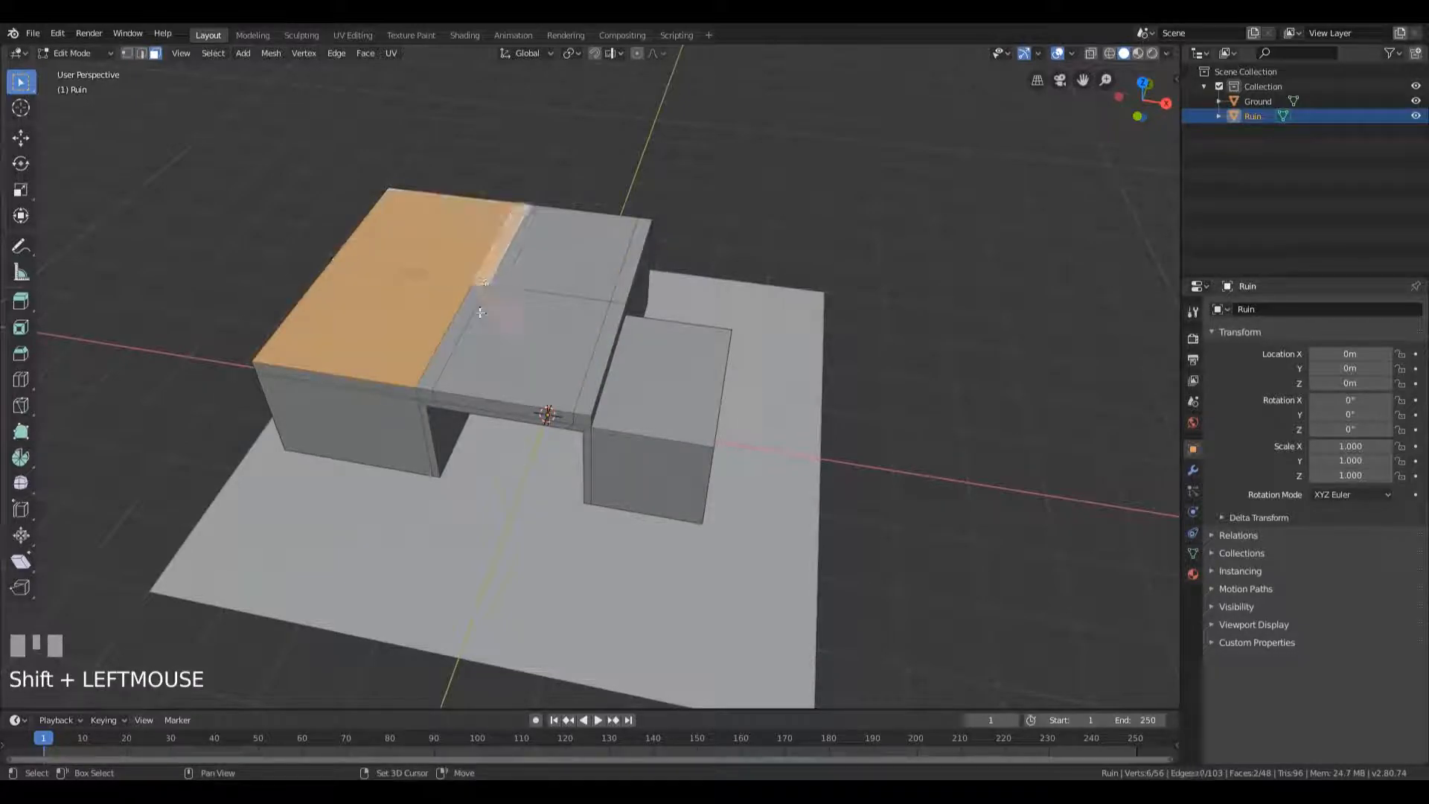
shift+click(454, 334)
shift+click(601, 363)
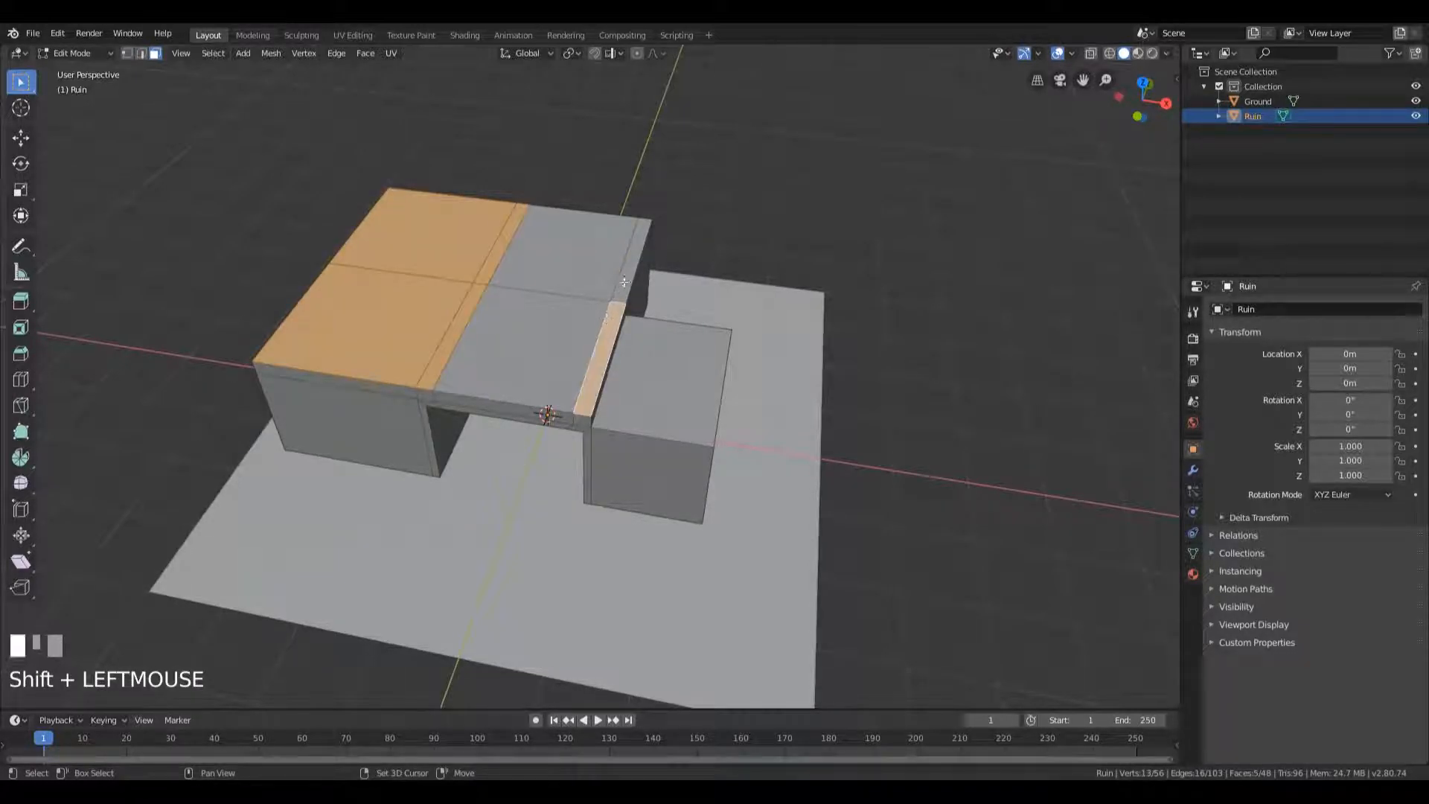
shift+click(625, 283)
middle_drag(688, 335, 643, 293)
scroll(637, 281, up, 2)
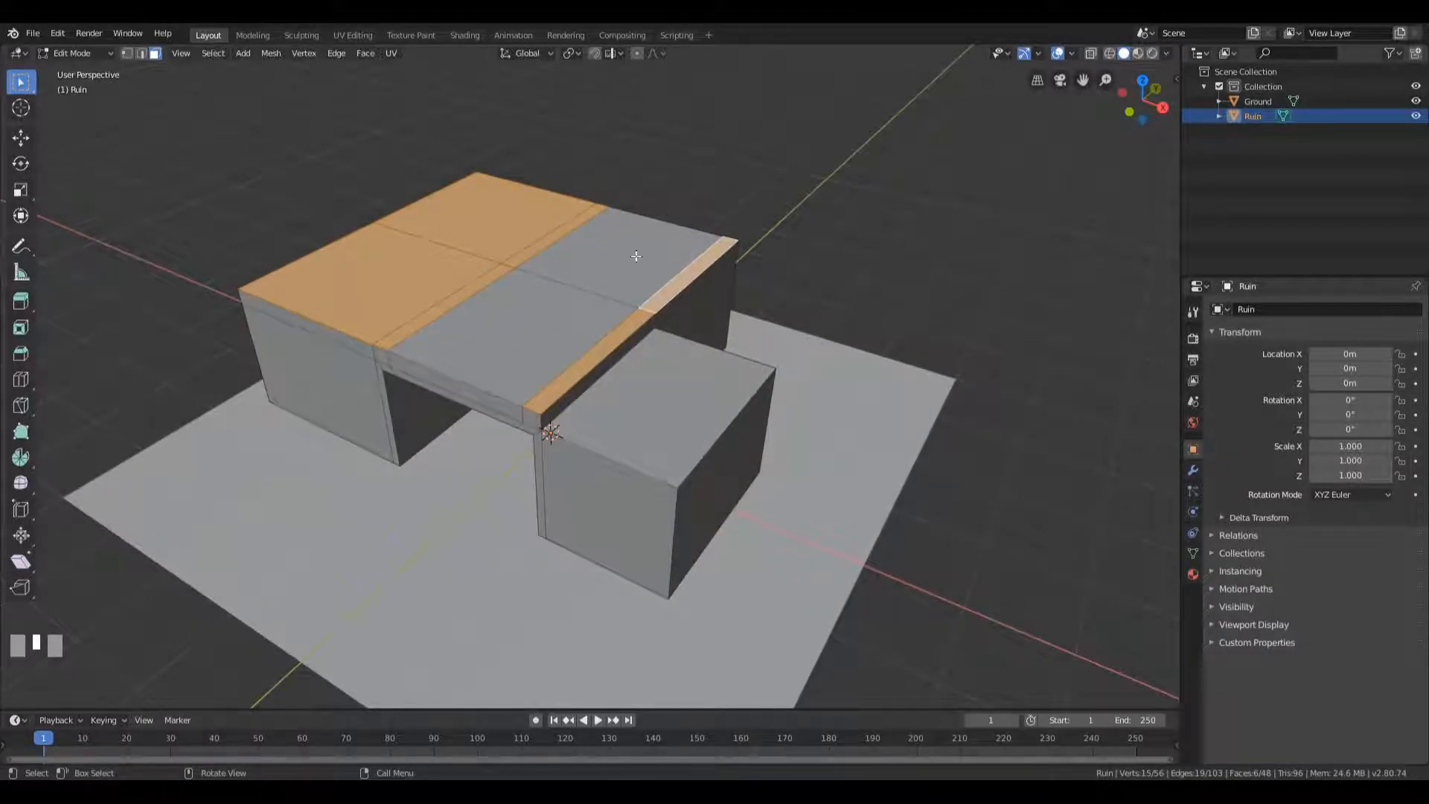
middle_drag(533, 343, 612, 307)
key(e)
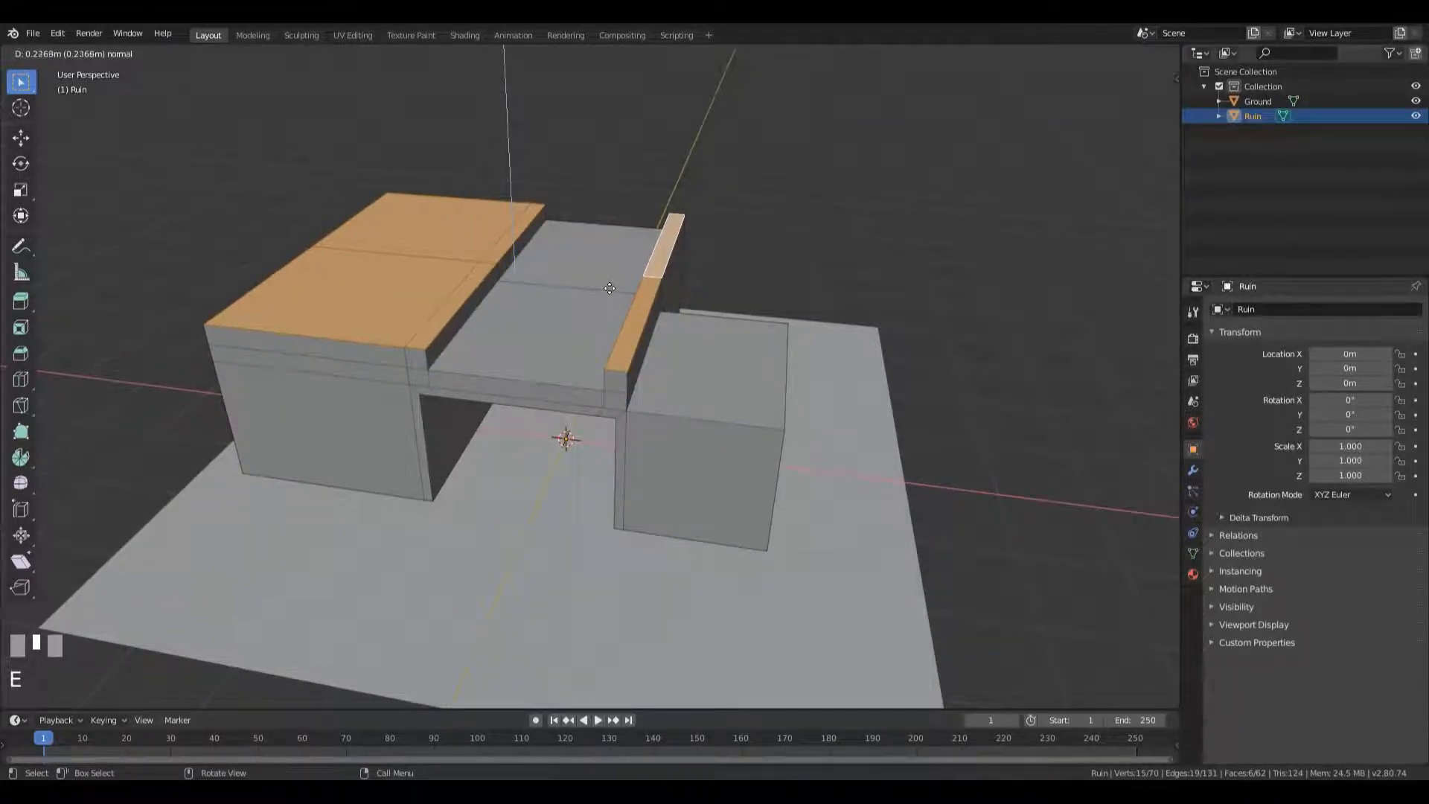
text(.2)
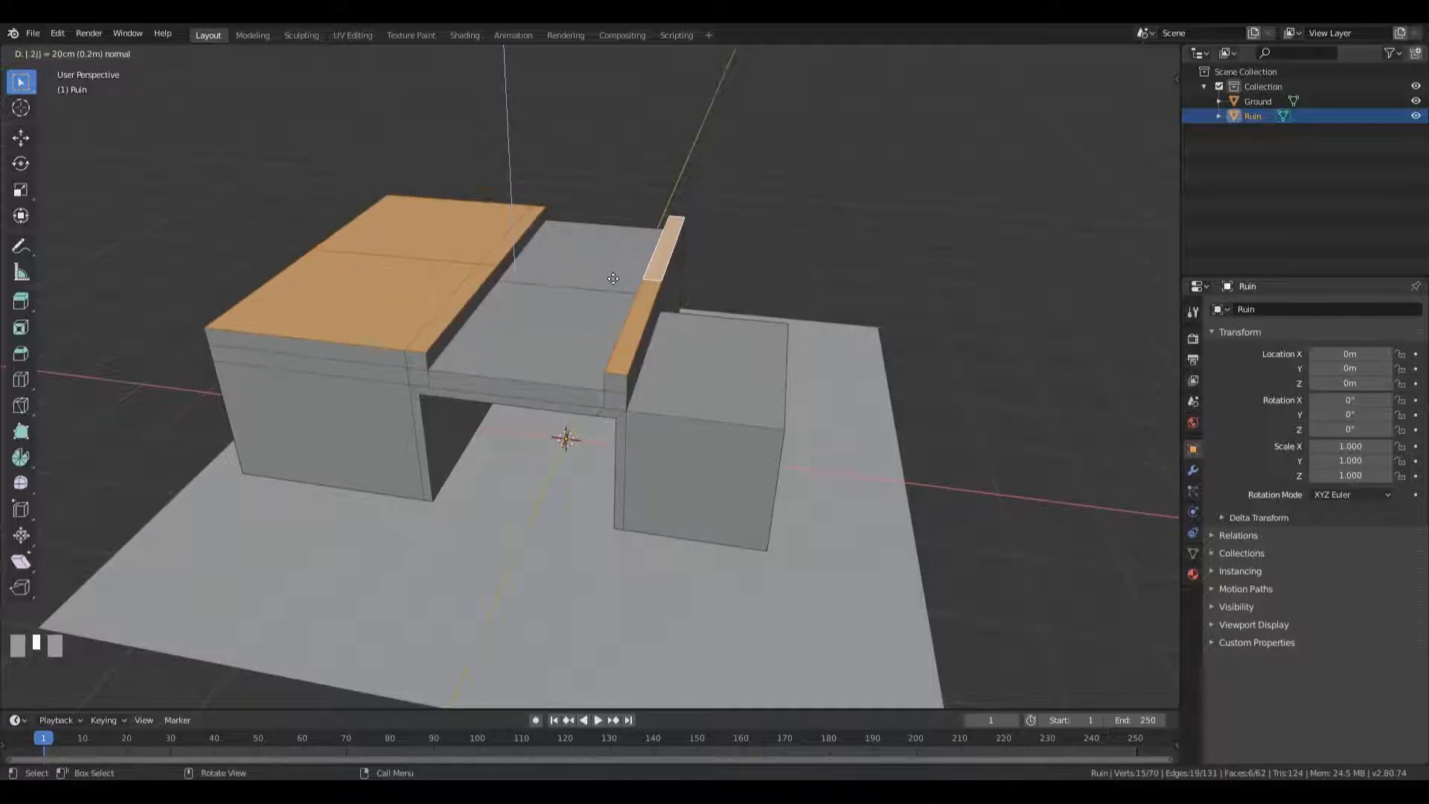
key(KP_Enter)
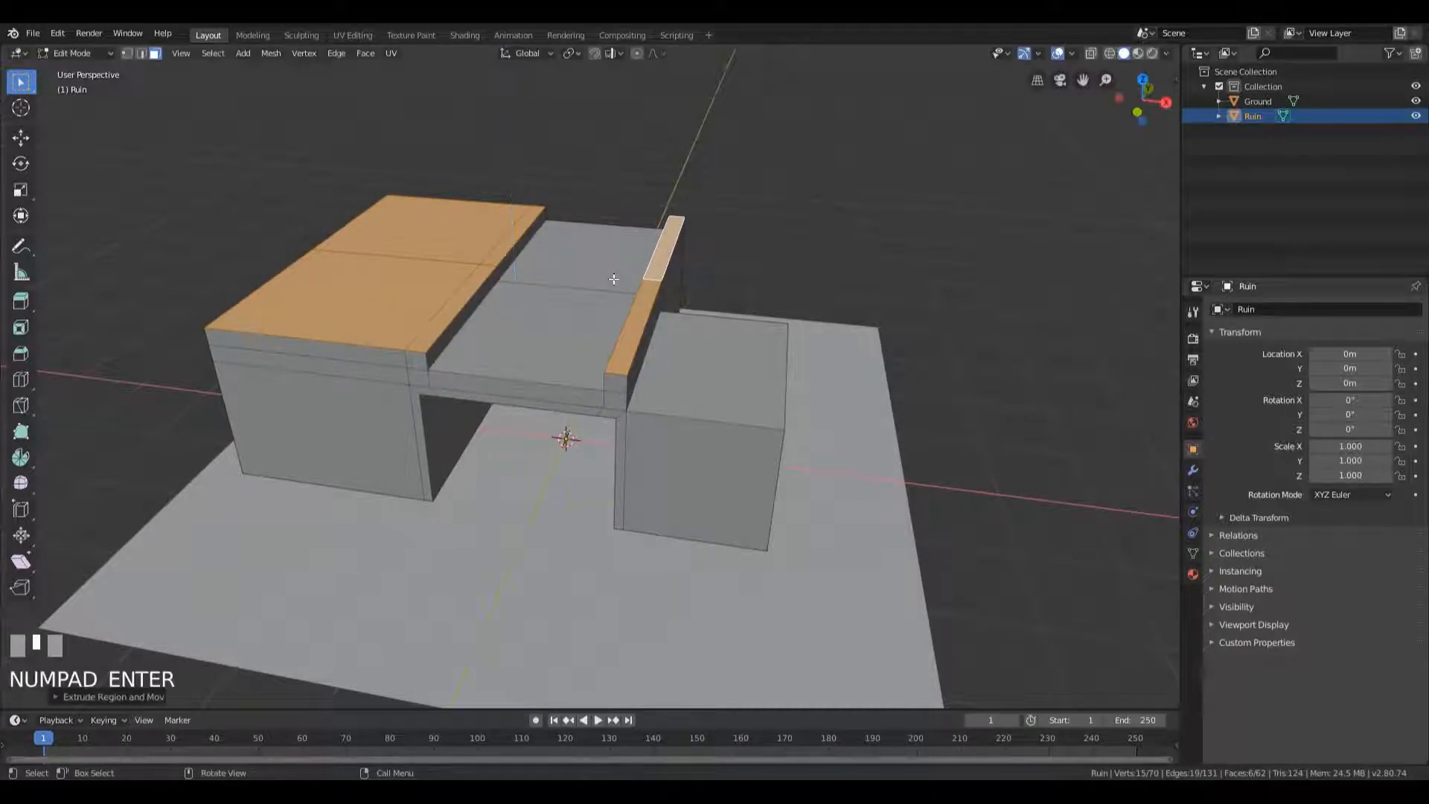
- Hide the Ground object in the viewport to expose the underside of the Ruin
middle_drag(655, 237, 617, 317)
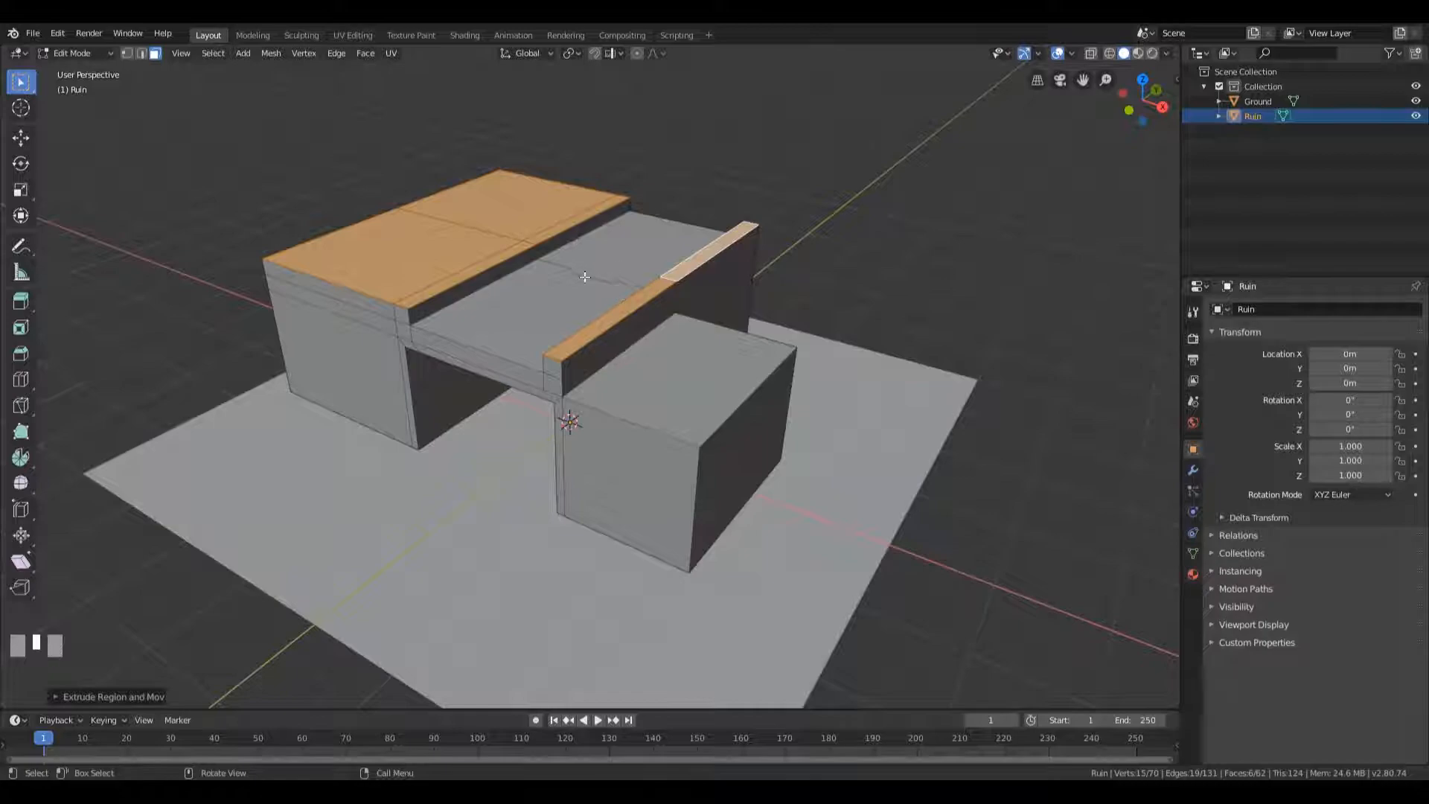
middle_drag(592, 329, 640, 319)
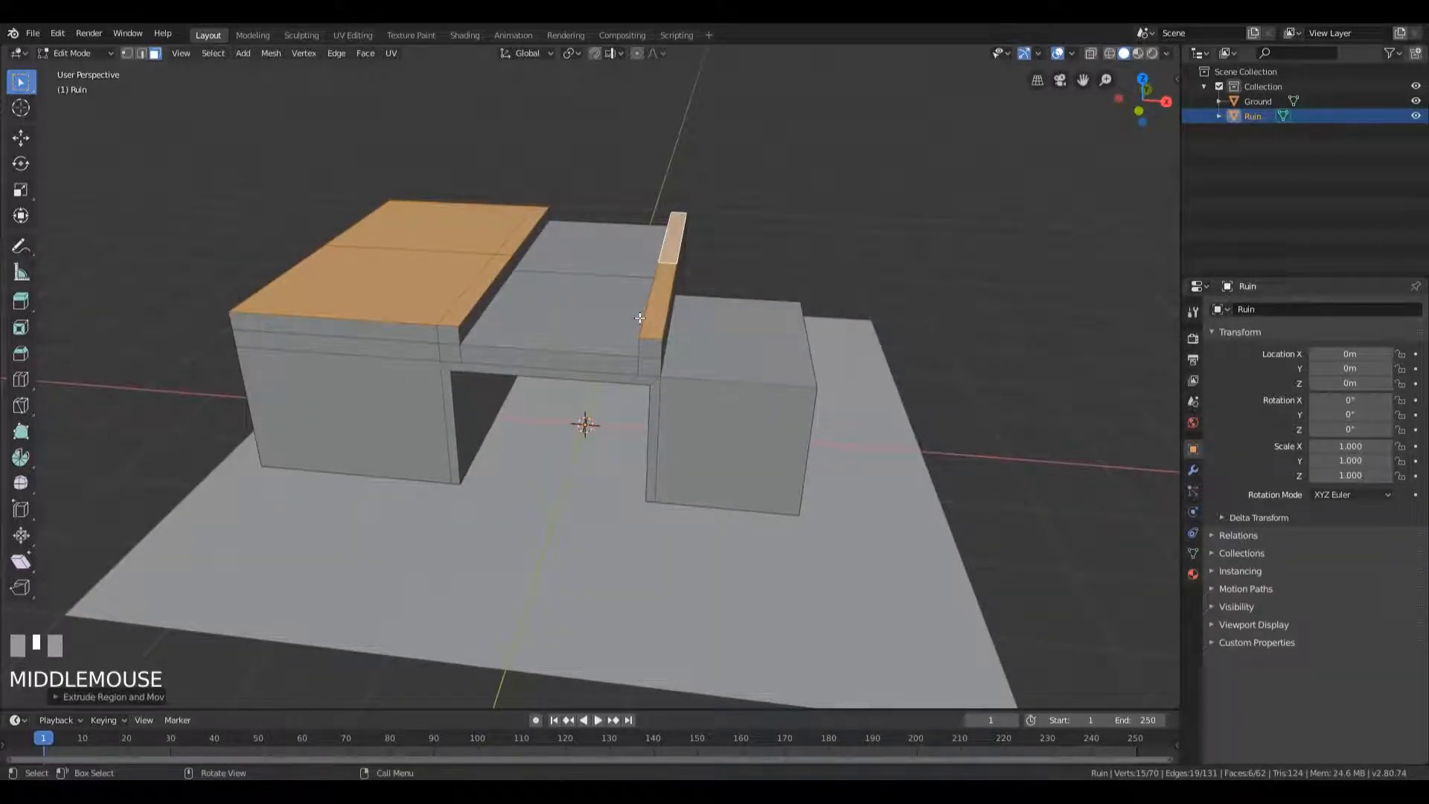
middle_drag(663, 328, 693, 339)
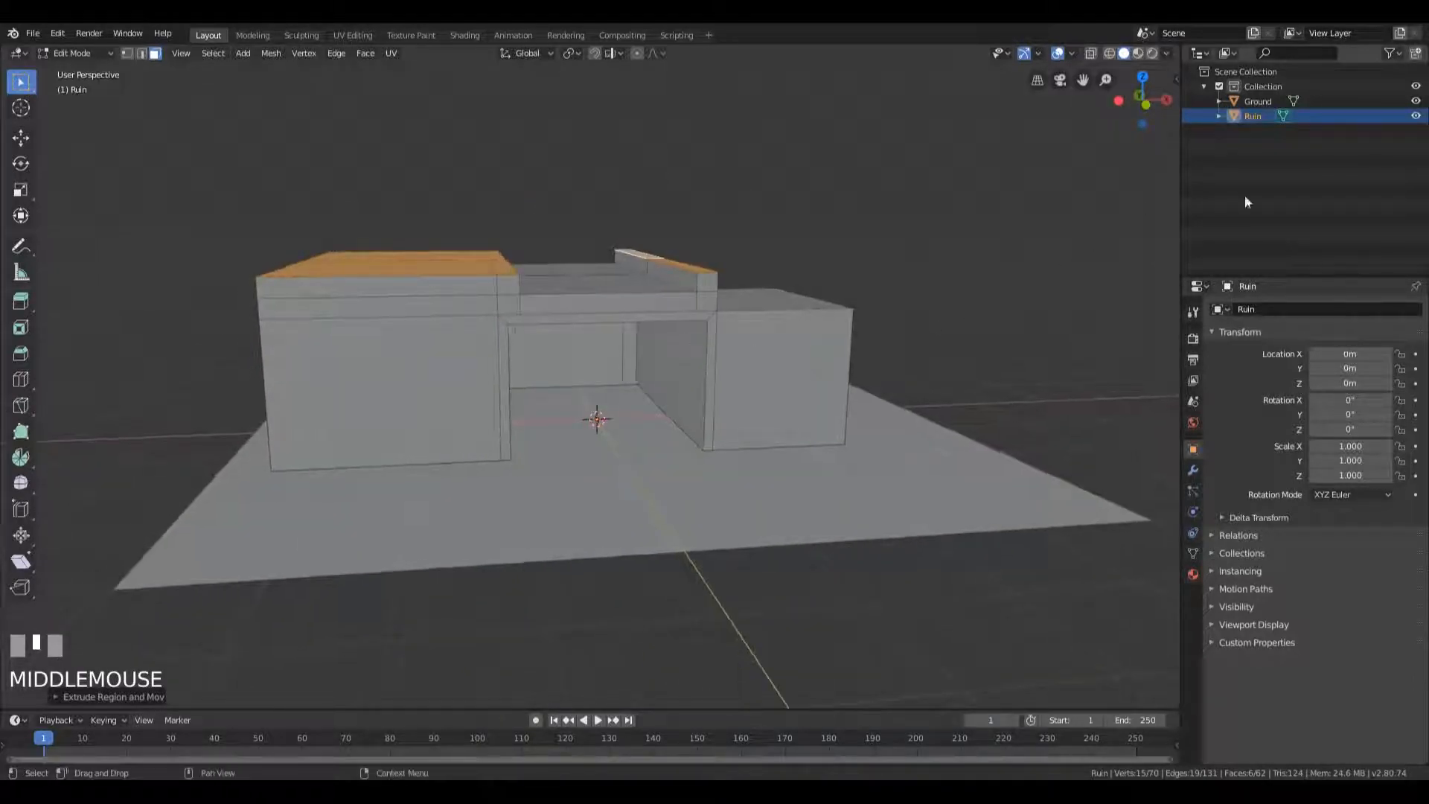
click(1417, 102)
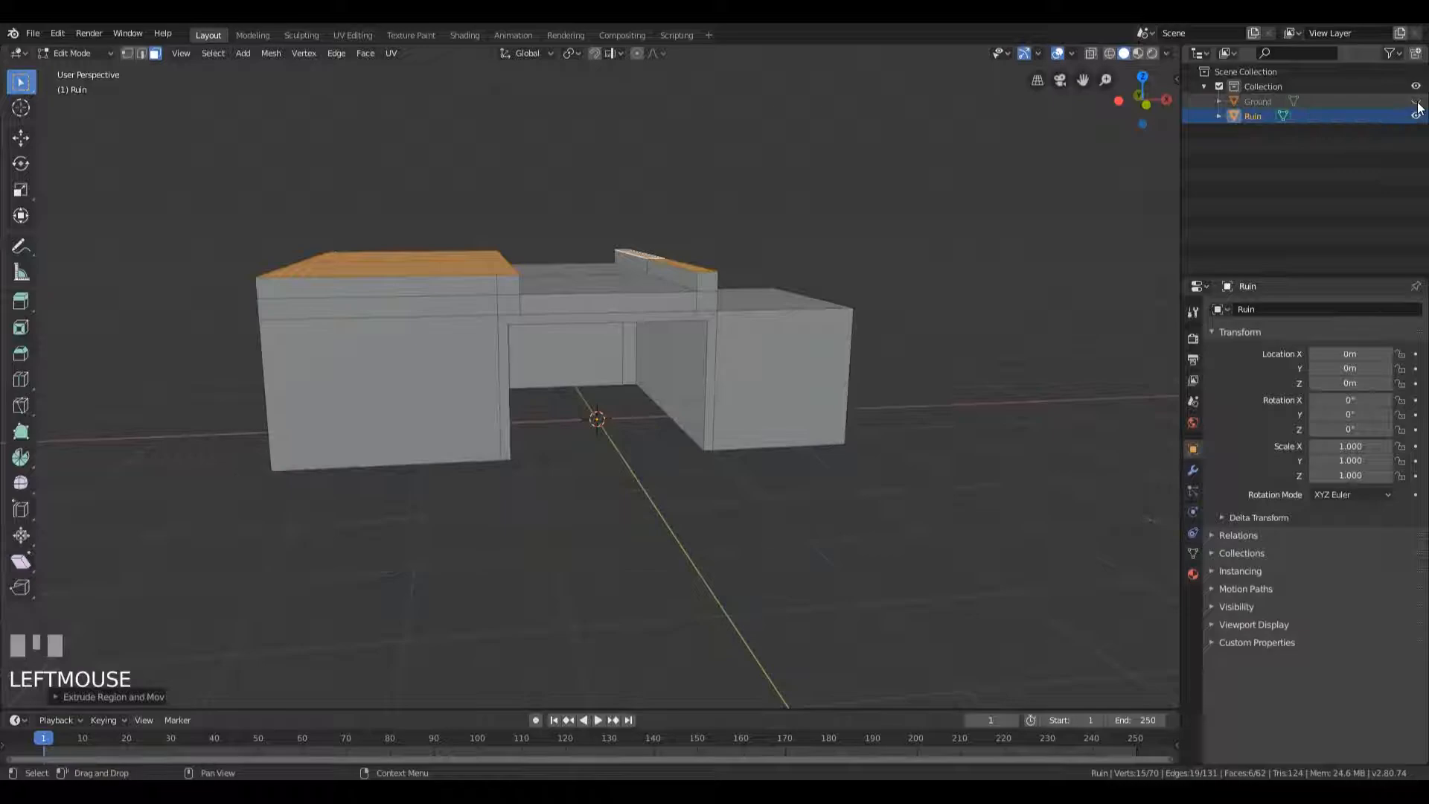
middle_drag(775, 427, 724, 312)
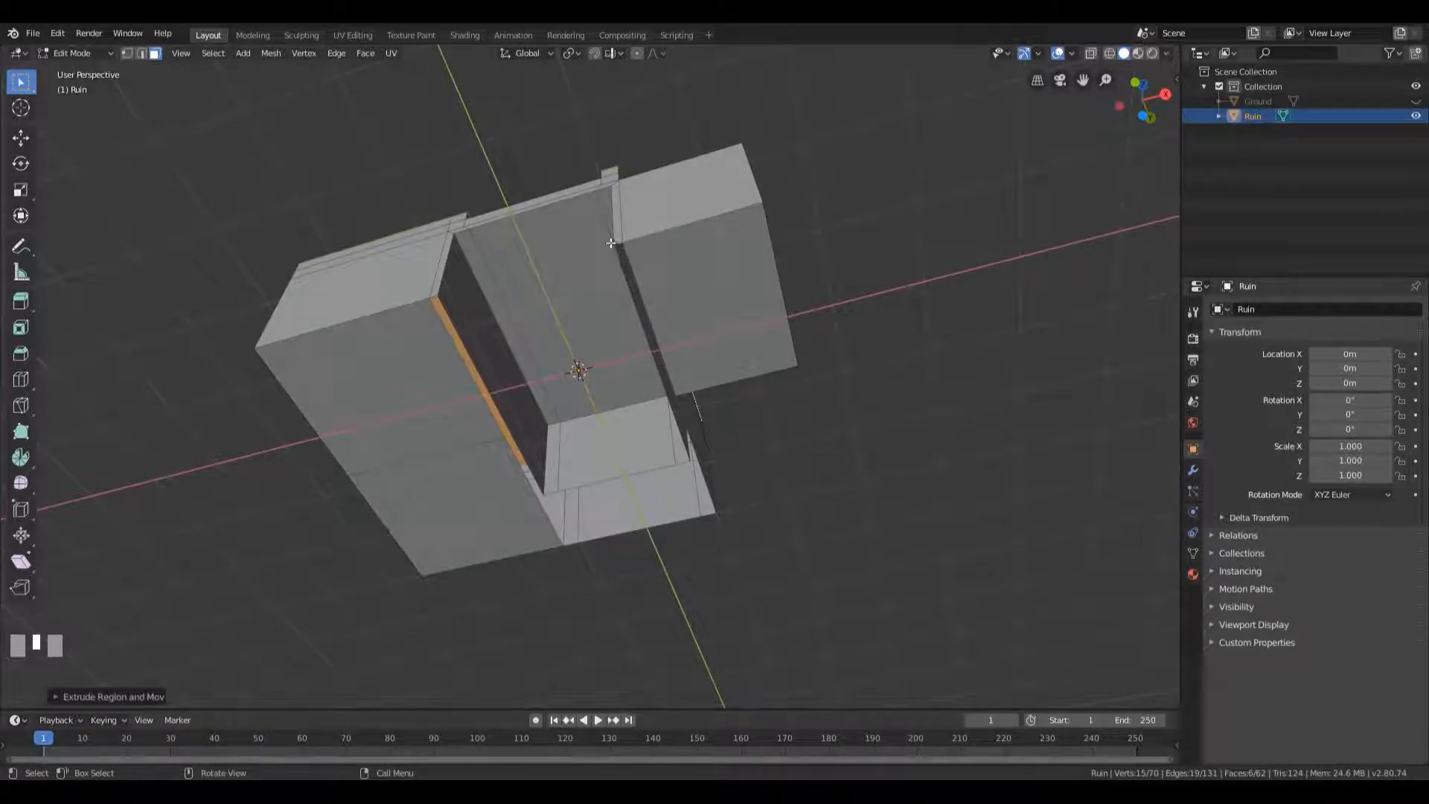
middle_drag(732, 400, 790, 381)
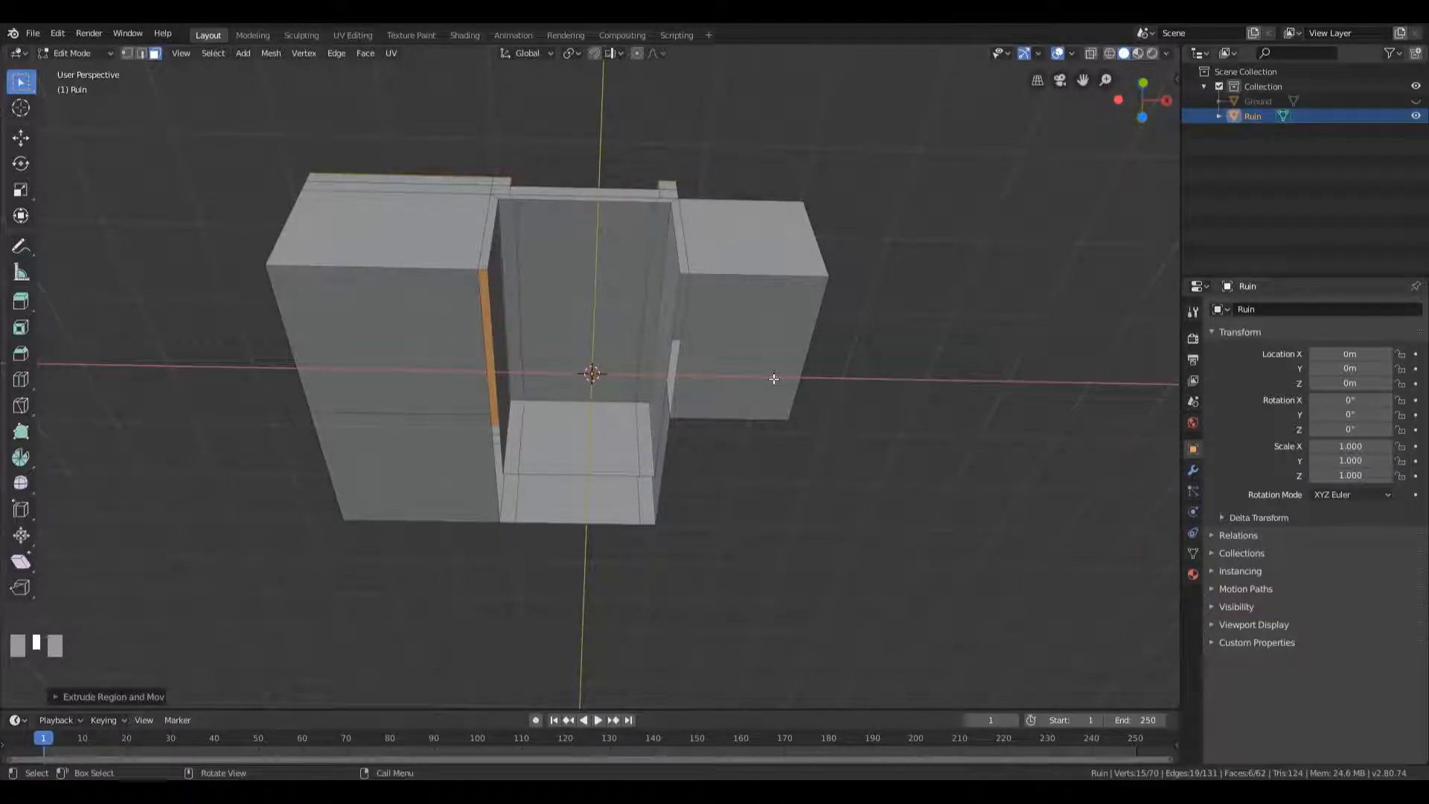
- Select the open bottom edge loop around the U-shaped wall base and fill it with a face
key(2)
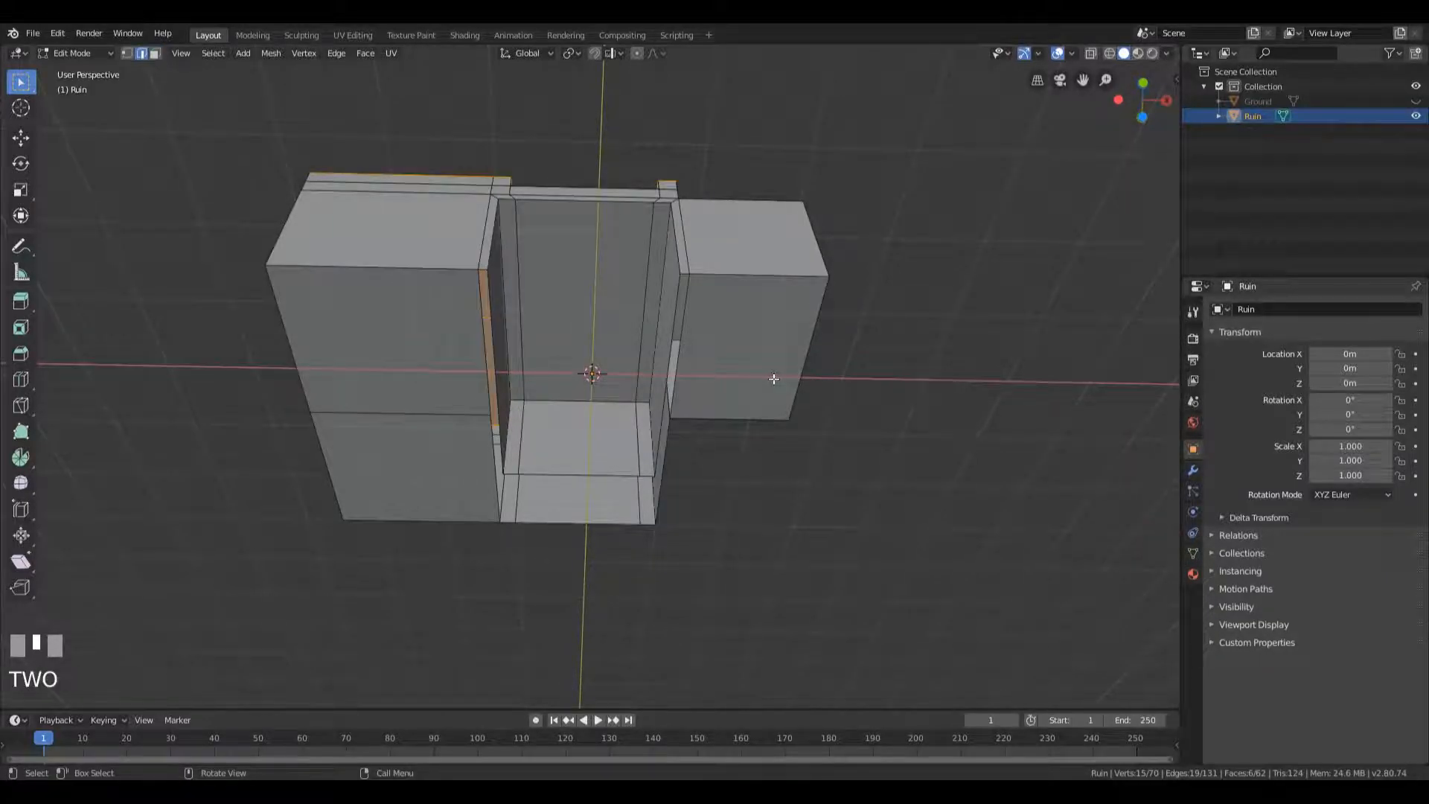
alt+click(662, 474)
middle_drag(663, 475, 669, 410)
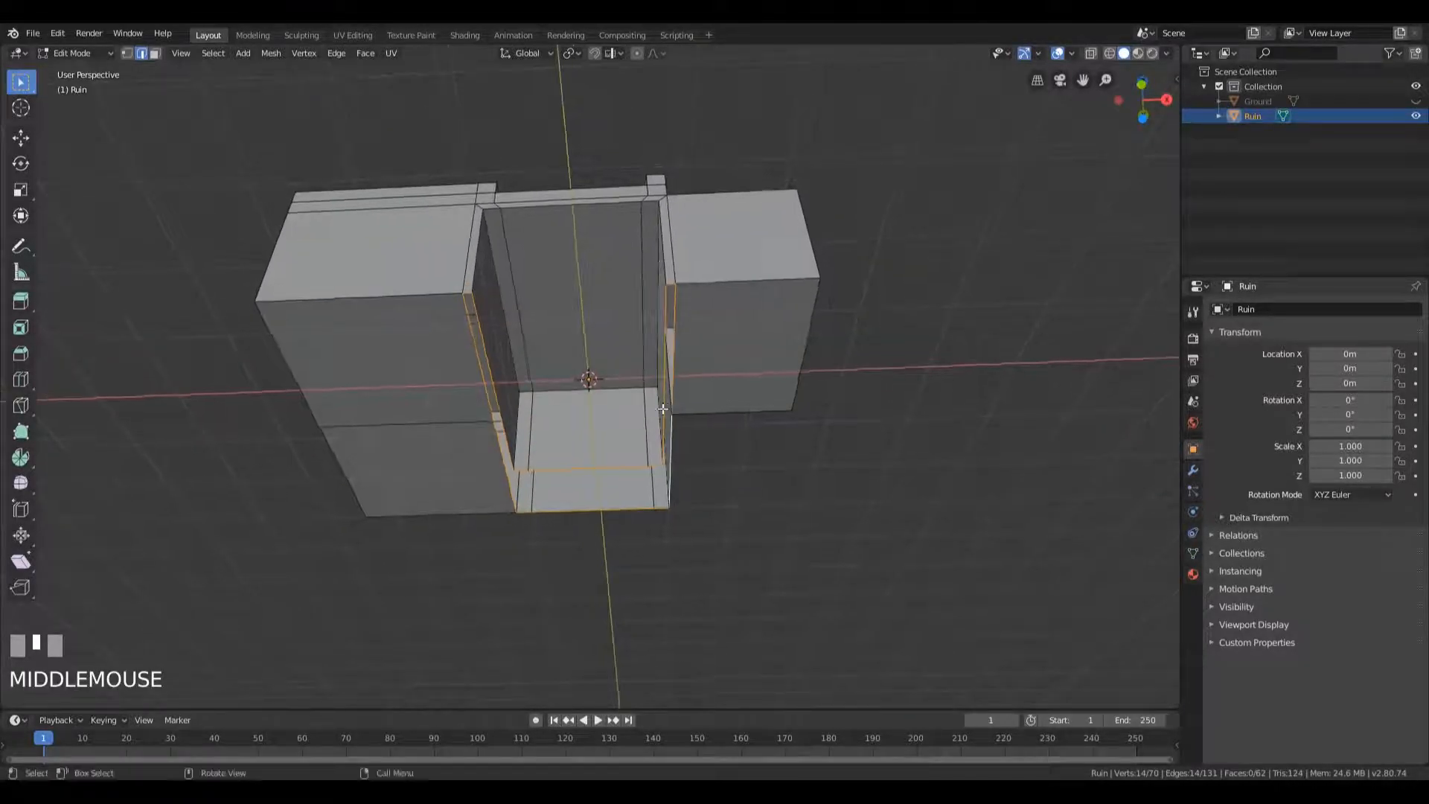
key(f)
middle_drag(729, 455, 719, 413)
shift+middle_drag(718, 413, 745, 357)
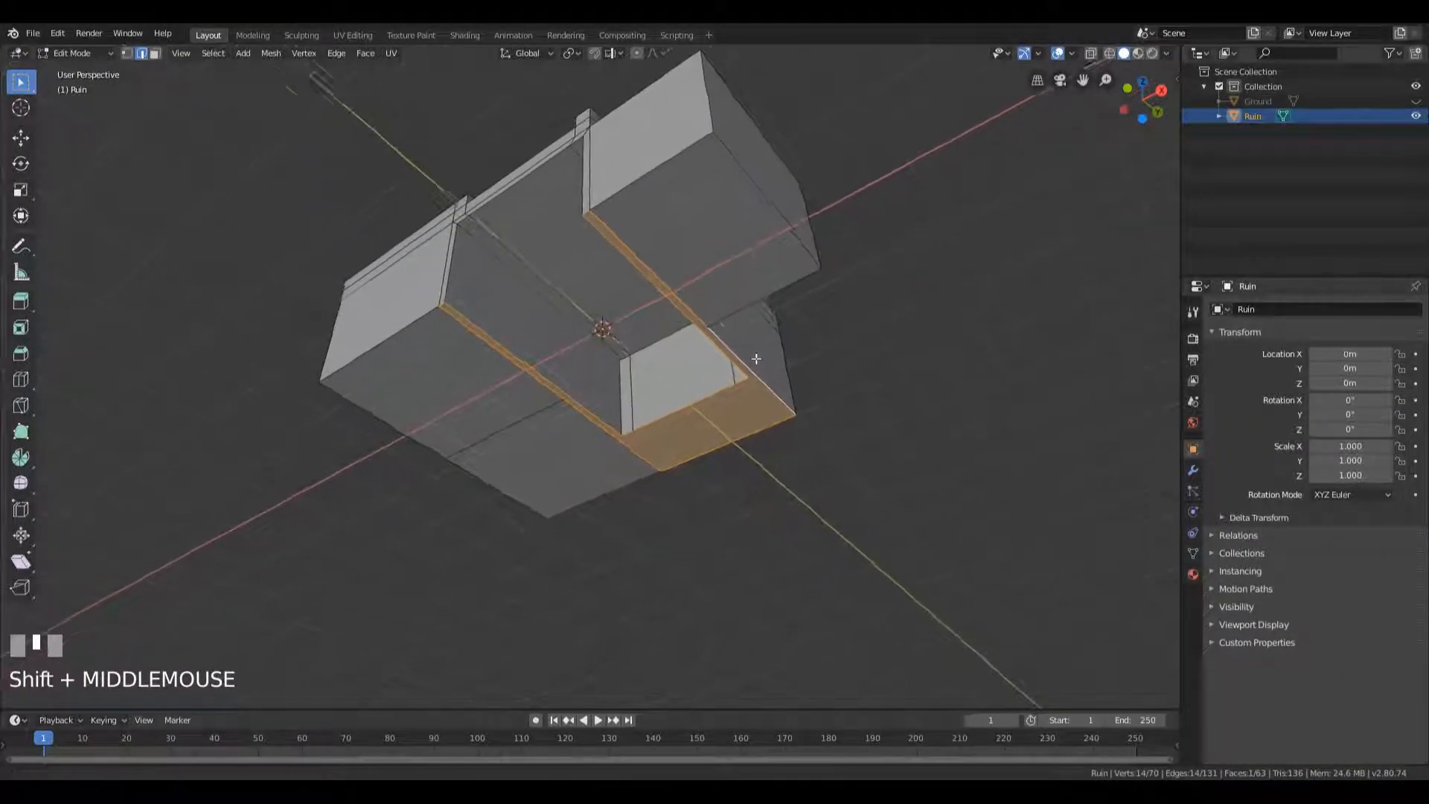
scroll(767, 409, up, 2)
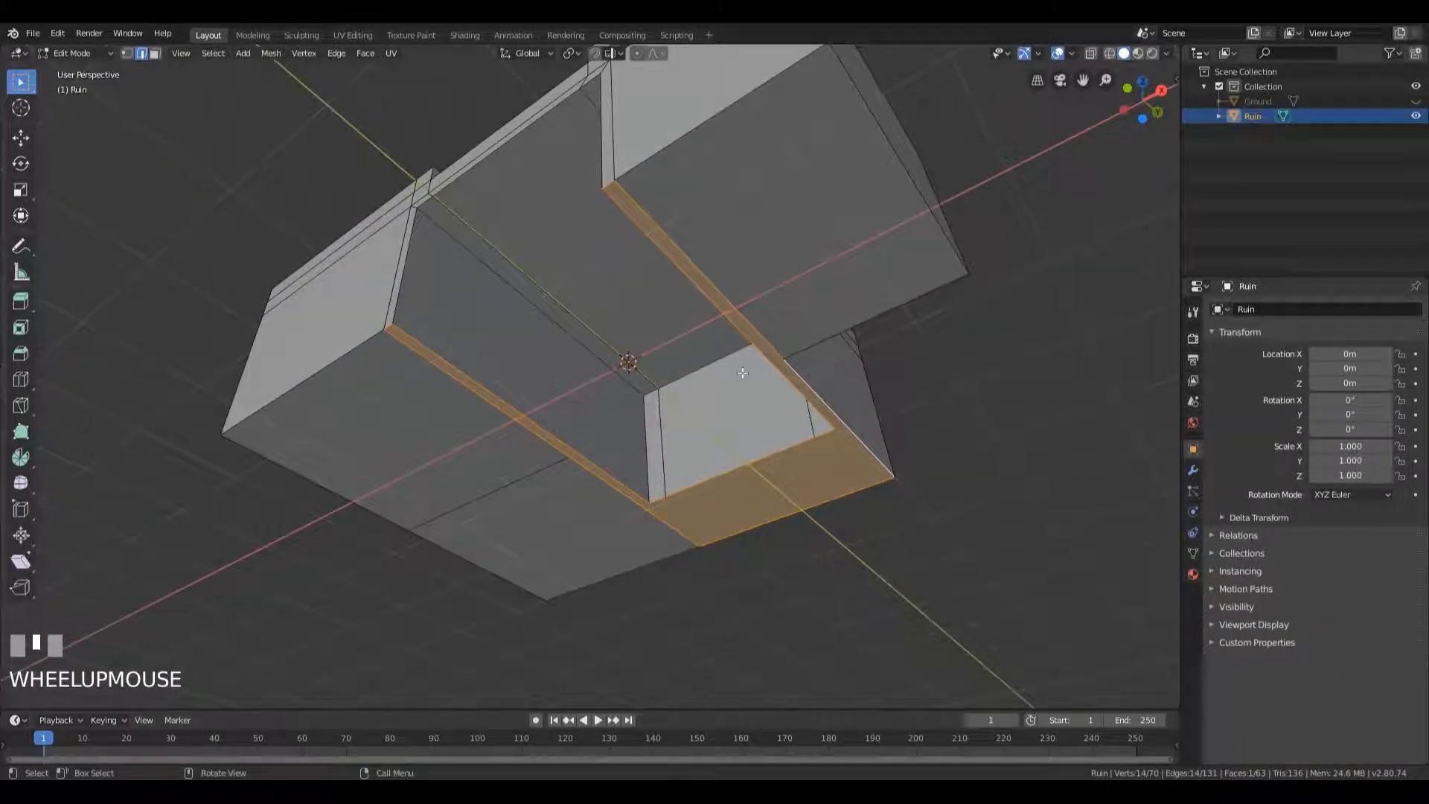
middle_drag(800, 378, 836, 342)
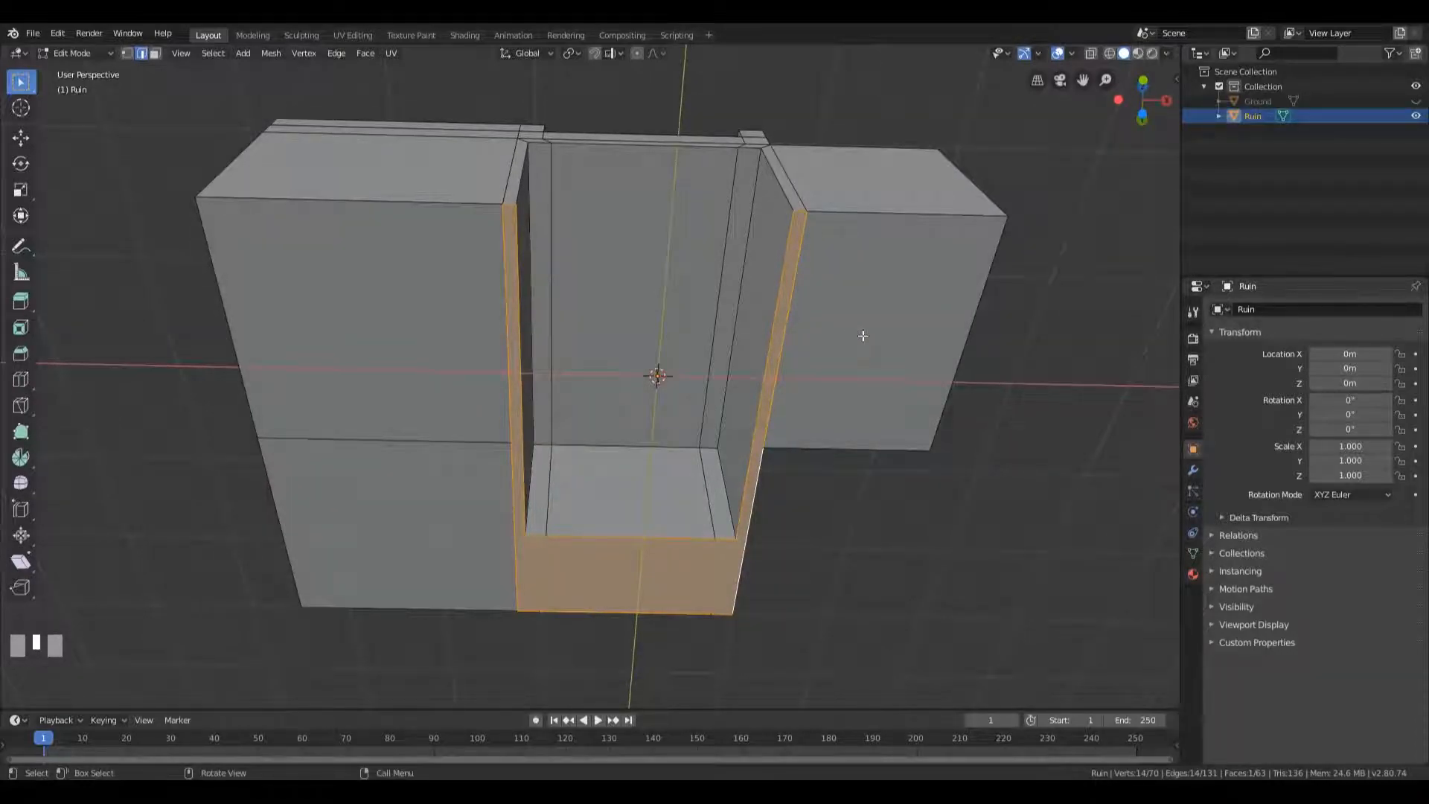
- Switch to vertex selection to check the filled wall base from several angles, and make the Ground object visible again
key(1)
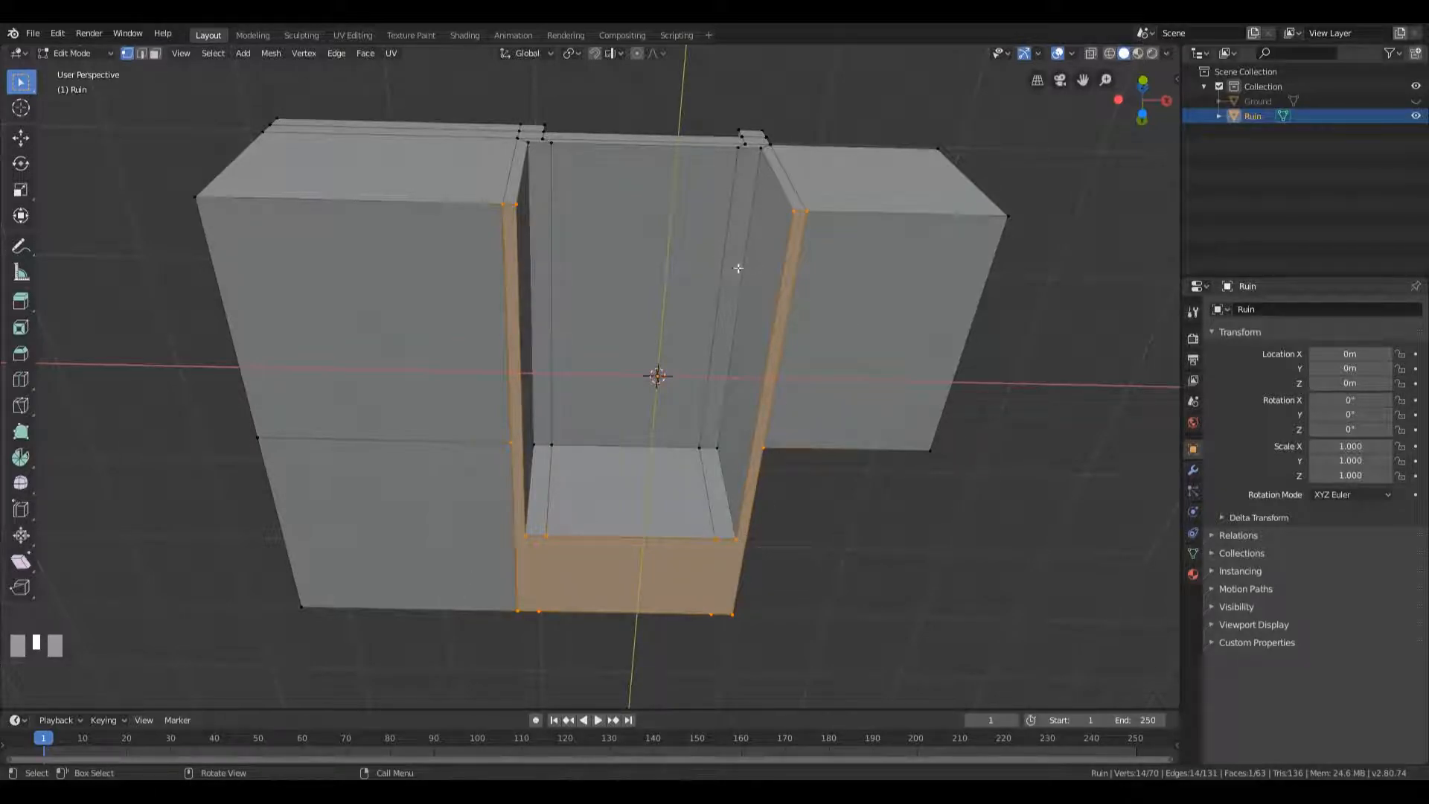
middle_drag(818, 290, 813, 327)
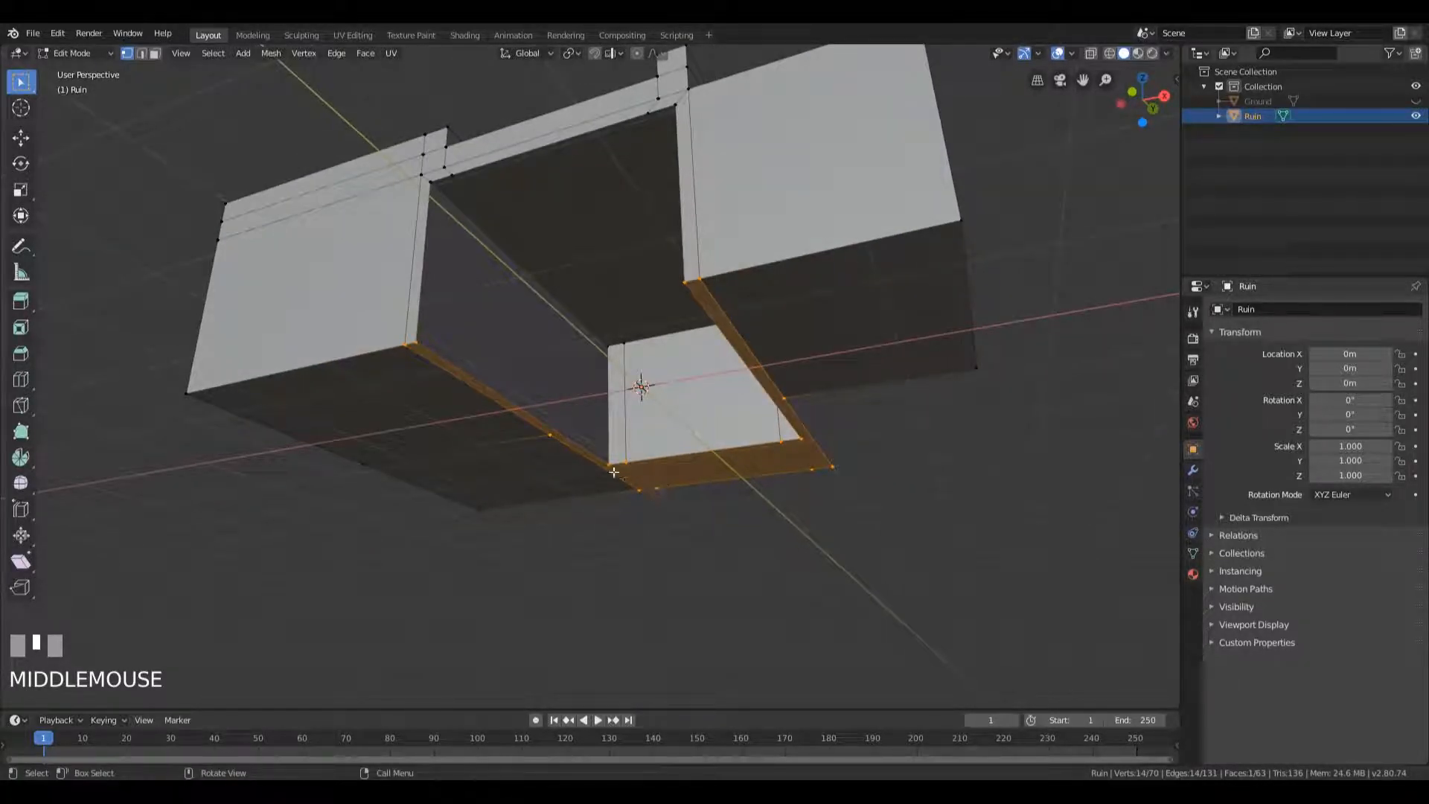
middle_drag(944, 427, 719, 333)
middle_drag(469, 306, 776, 322)
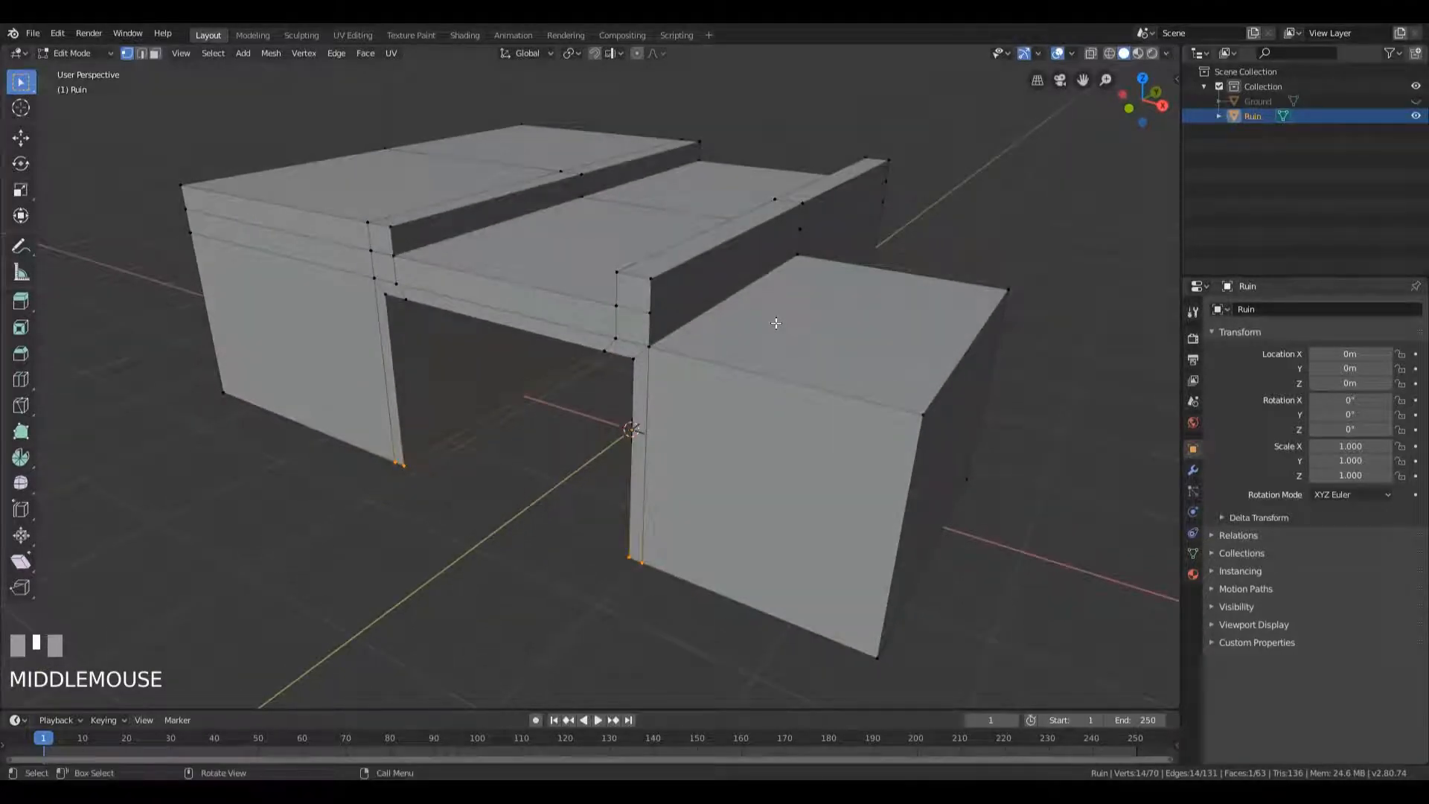
scroll(776, 323, down, 1)
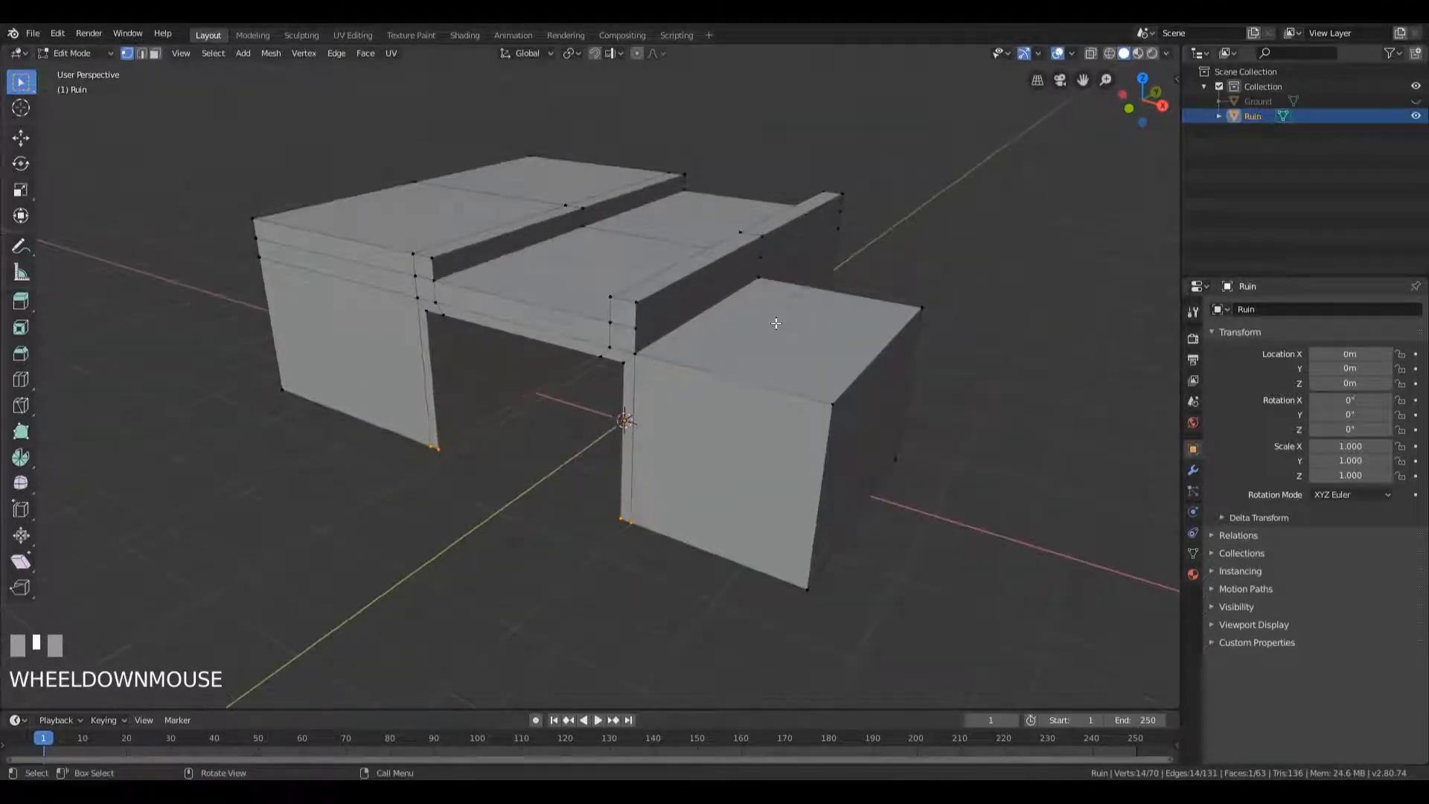
click(1416, 101)
scroll(789, 281, down, 2)
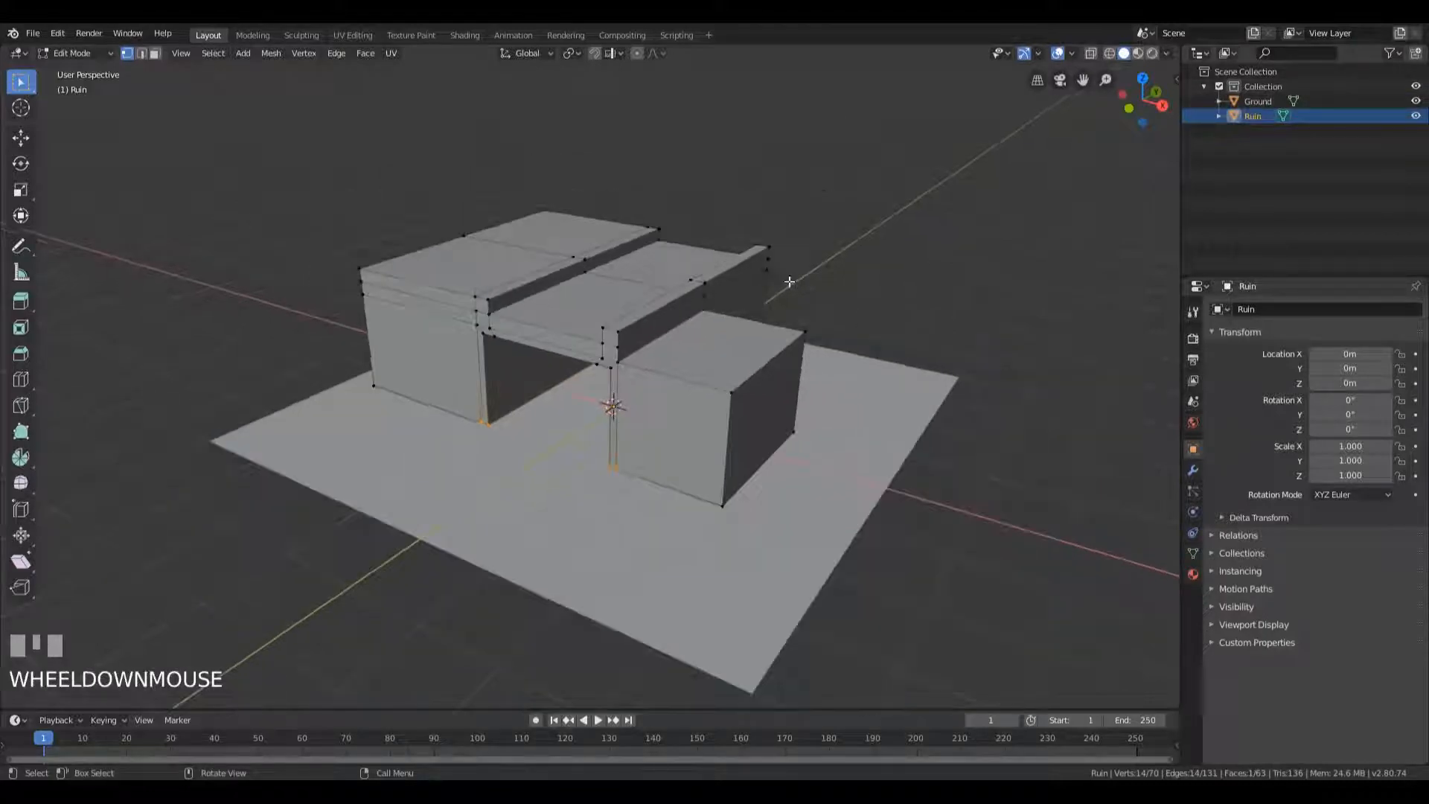
- Return to Object Mode and deselect the Ruin
key(Tab)
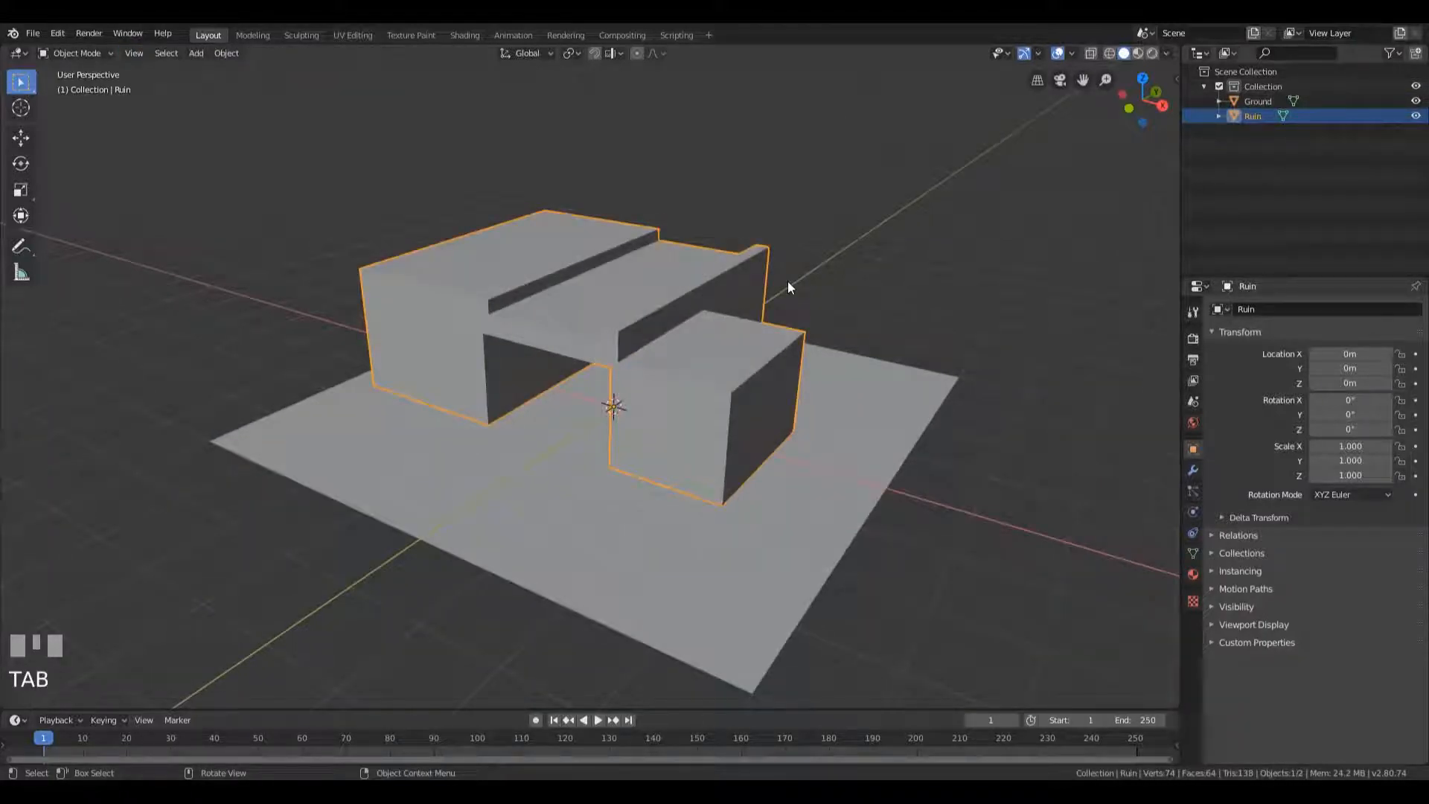
click(886, 207)
mouse_move(862, 234)
middle_down()
mouse_move(851, 246)
mouse_move(872, 252)
middle_up()
scroll(856, 249, up, 2)
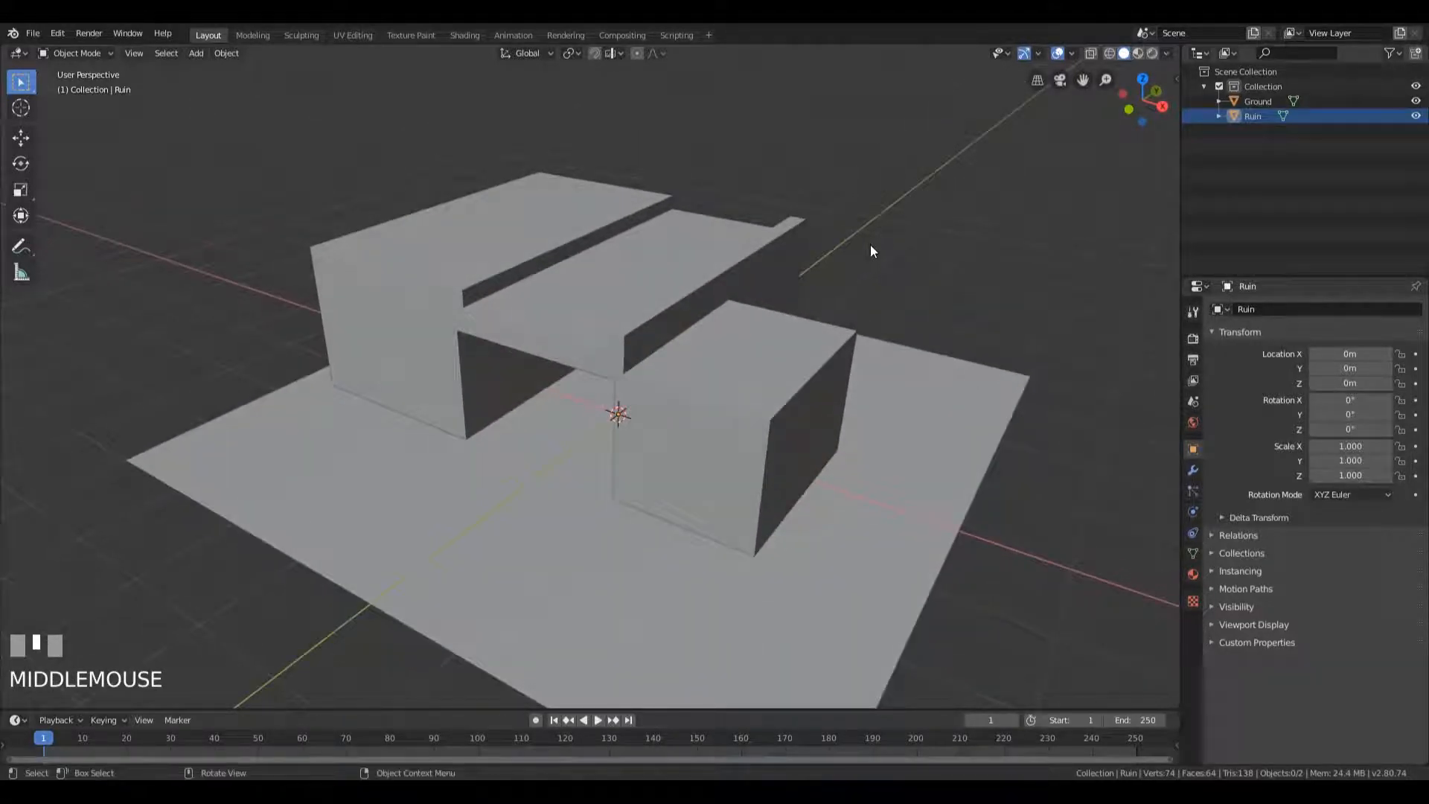
key(shift+ctrl+alt+KP_Divide)
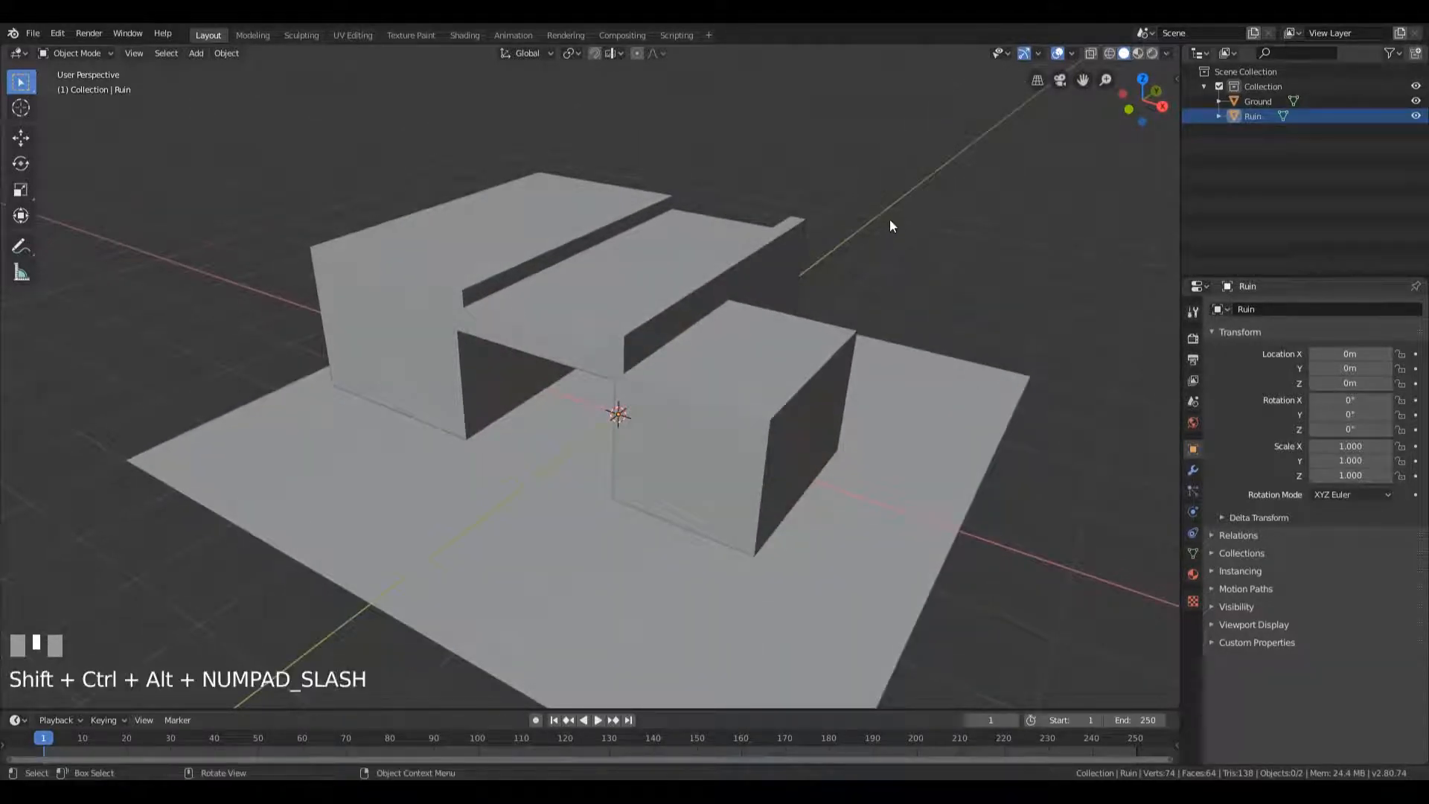